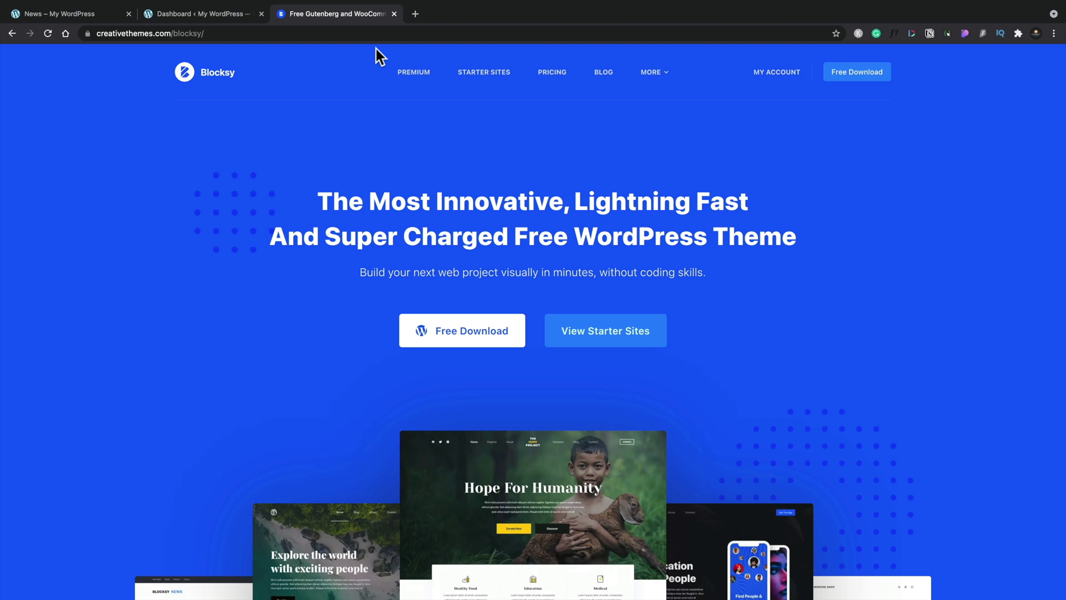
- Review the premium feature list on the Blocksy website and the two-column News page of the demo site
left_click(409, 74)
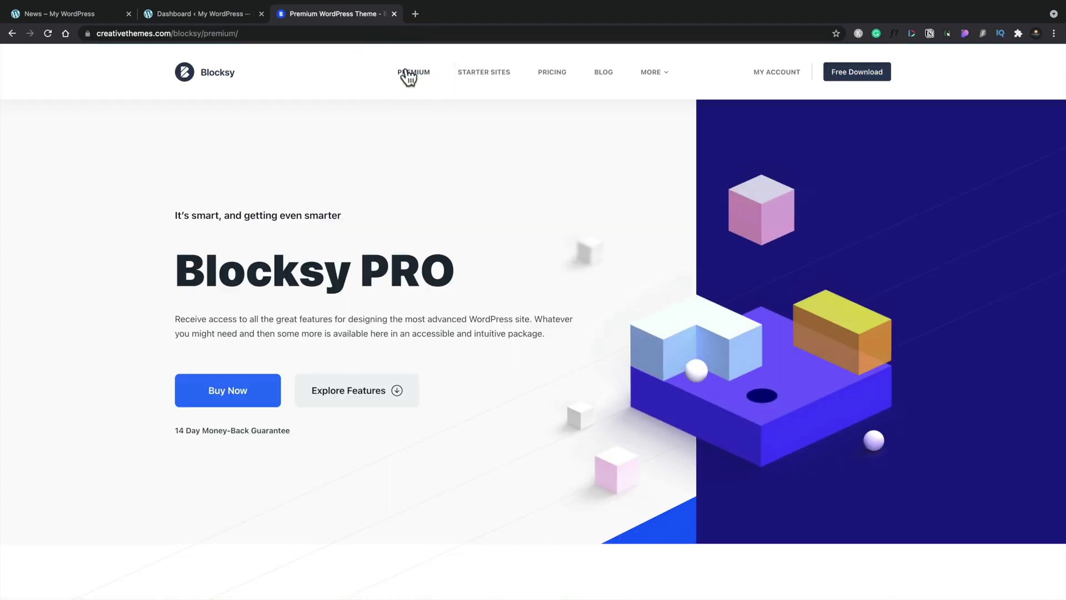
left_click(325, 391)
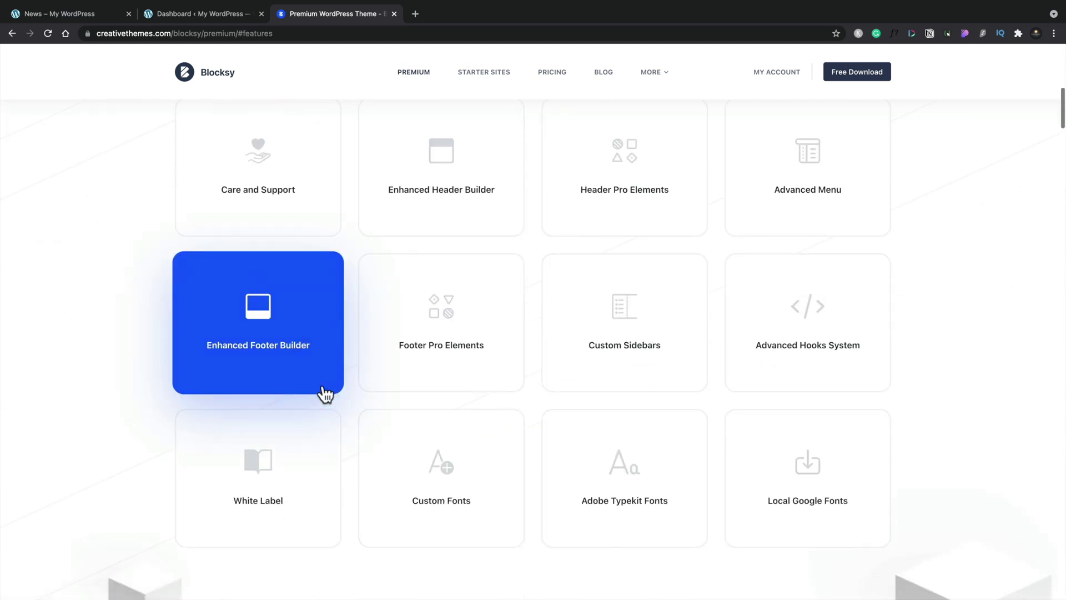
key("super+1")
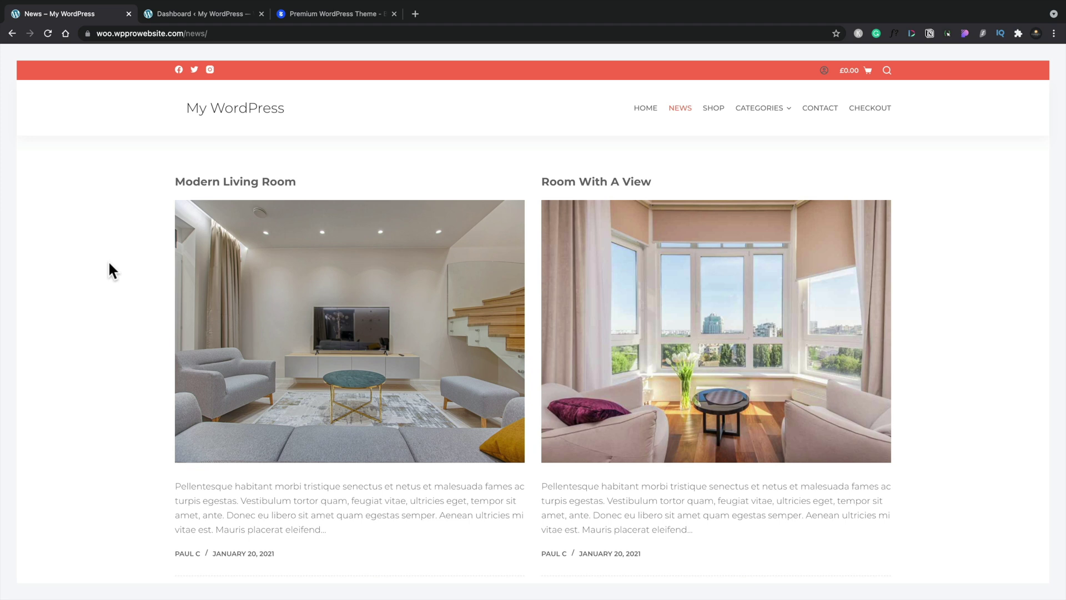
- Open Blocksy's Pro extensions in the WordPress dashboard and check the Post Types Extra extension
left_click(193, 13)
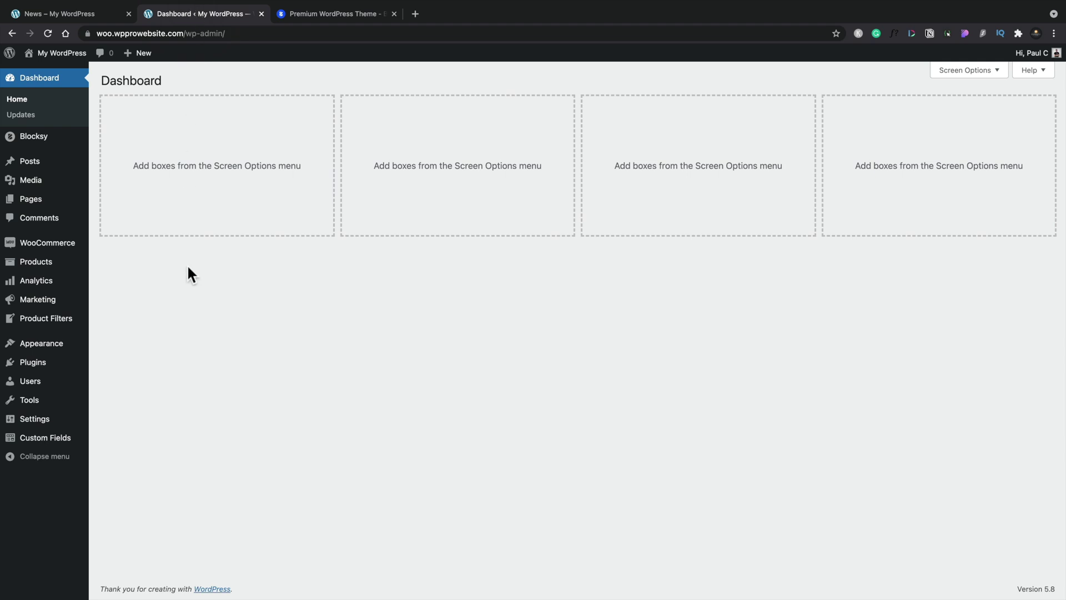
mouse_move(27, 141)
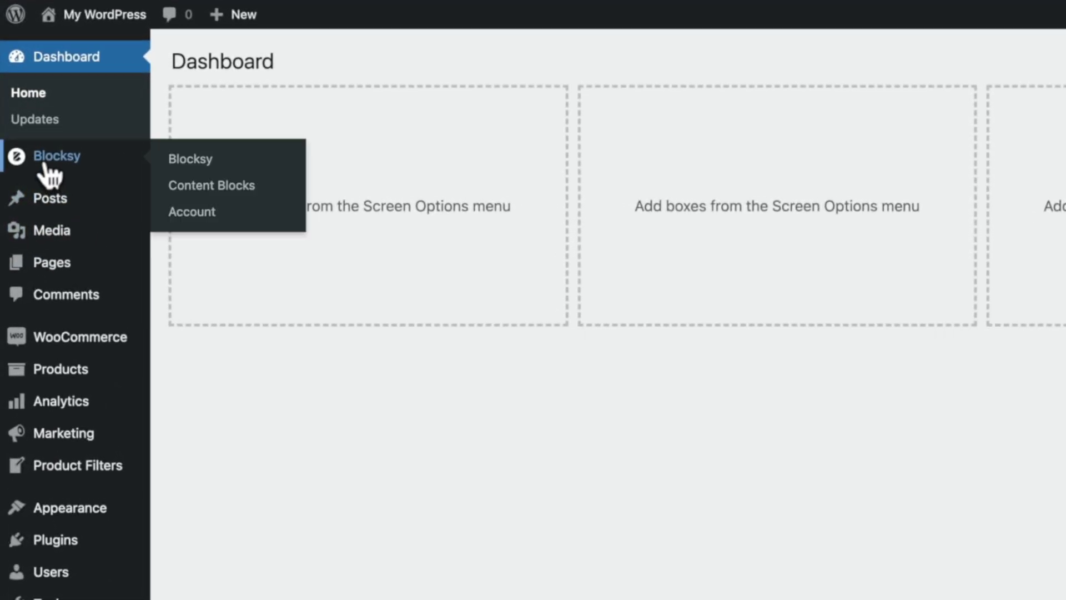
left_click(180, 161)
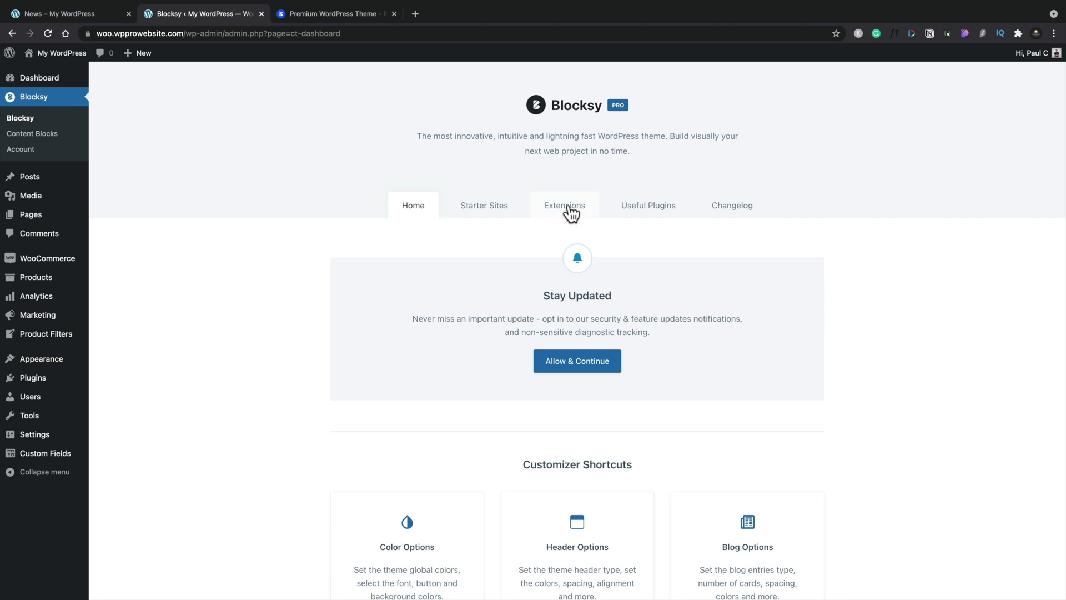
left_click(568, 203)
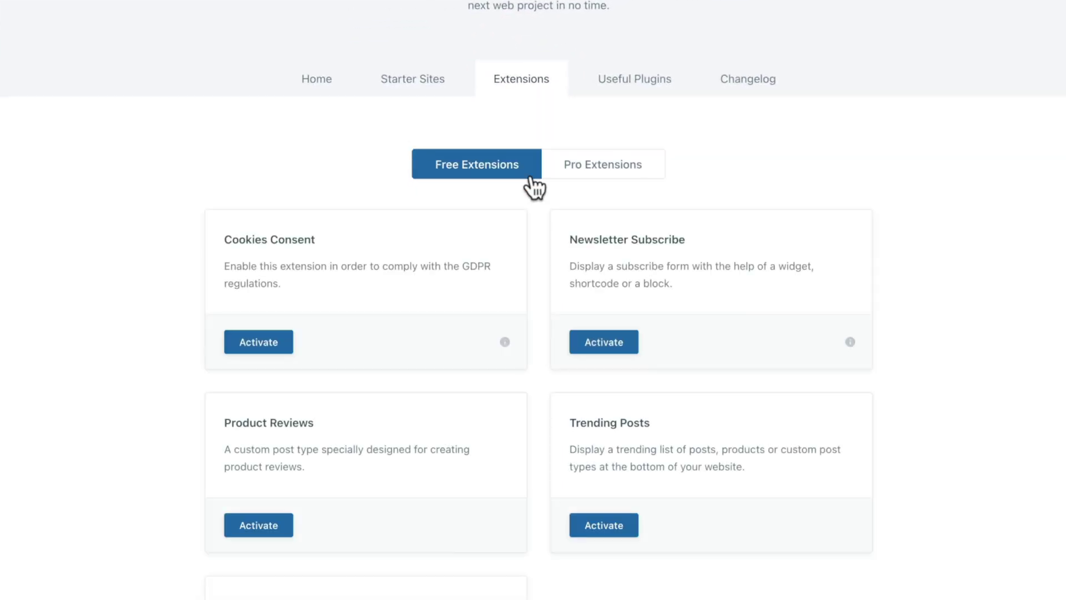
left_click(590, 172)
scroll(502, 425, "down", 4)
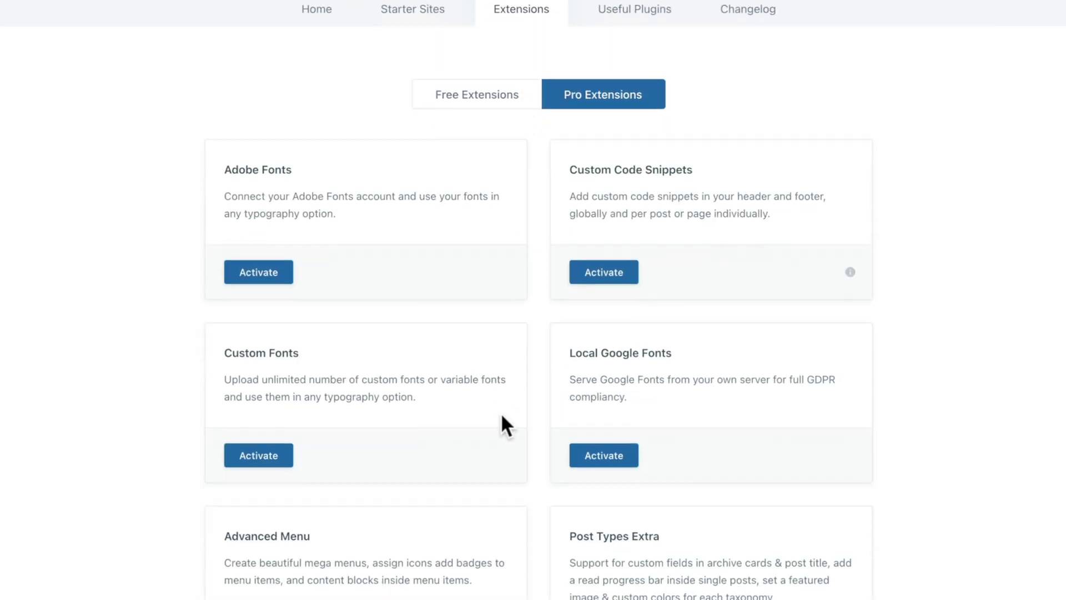
scroll(501, 415, "down", 3)
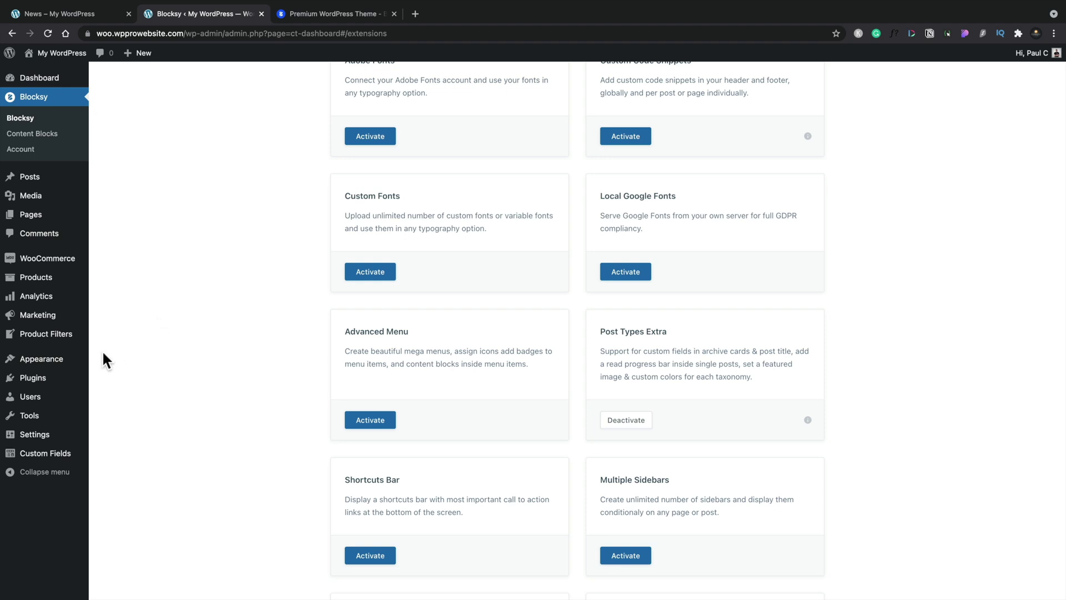
- Open the theme Customizer's Blog Posts settings and load the News page in the preview
mouse_move(83, 362)
left_click(118, 377)
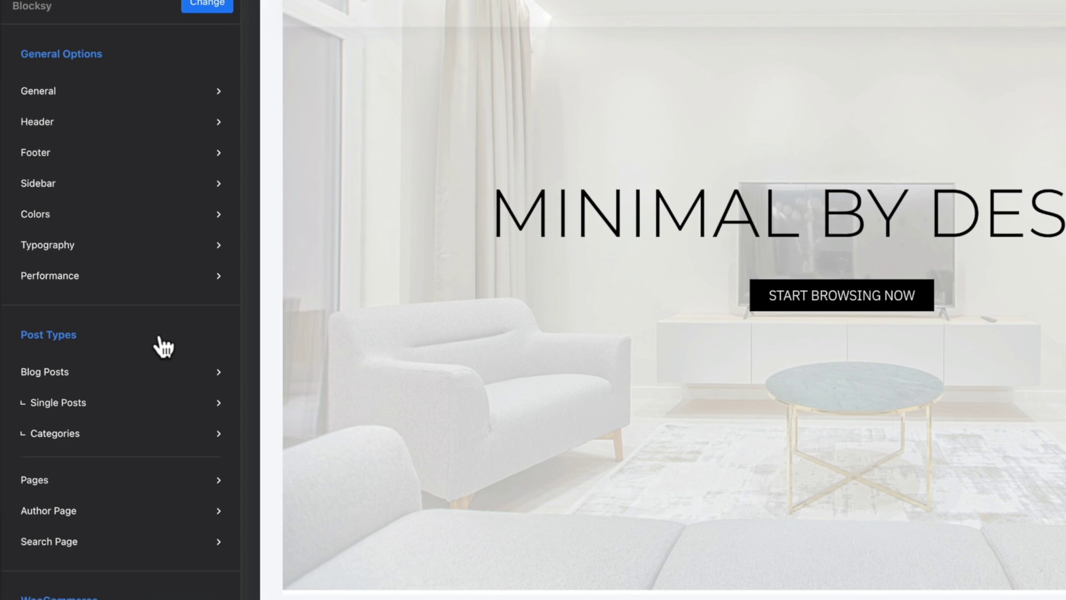
scroll(163, 347, "down", 5)
scroll(162, 347, "down", 4)
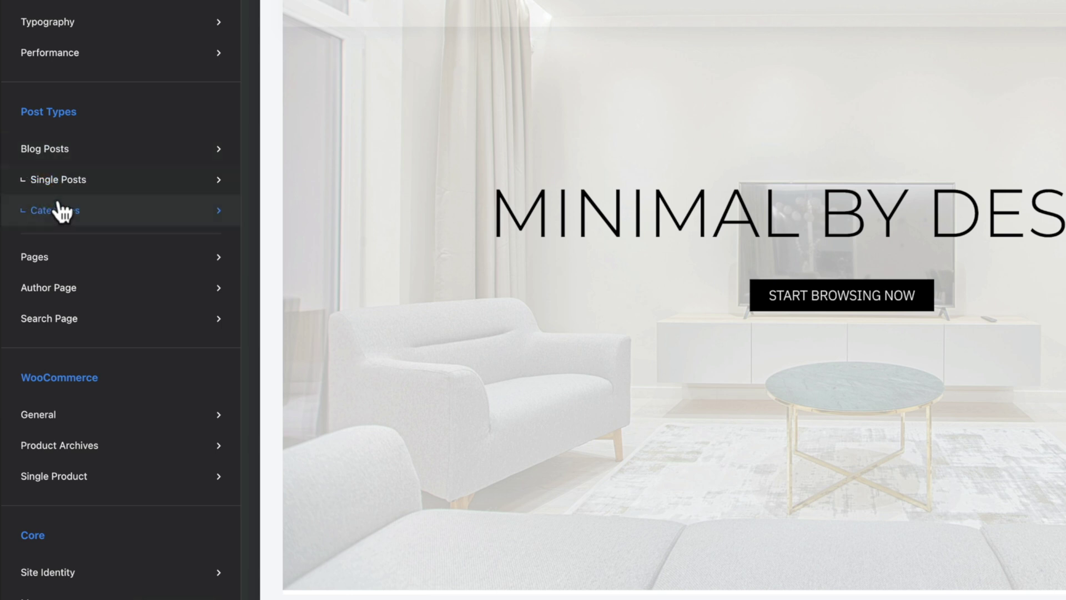
left_click(55, 163)
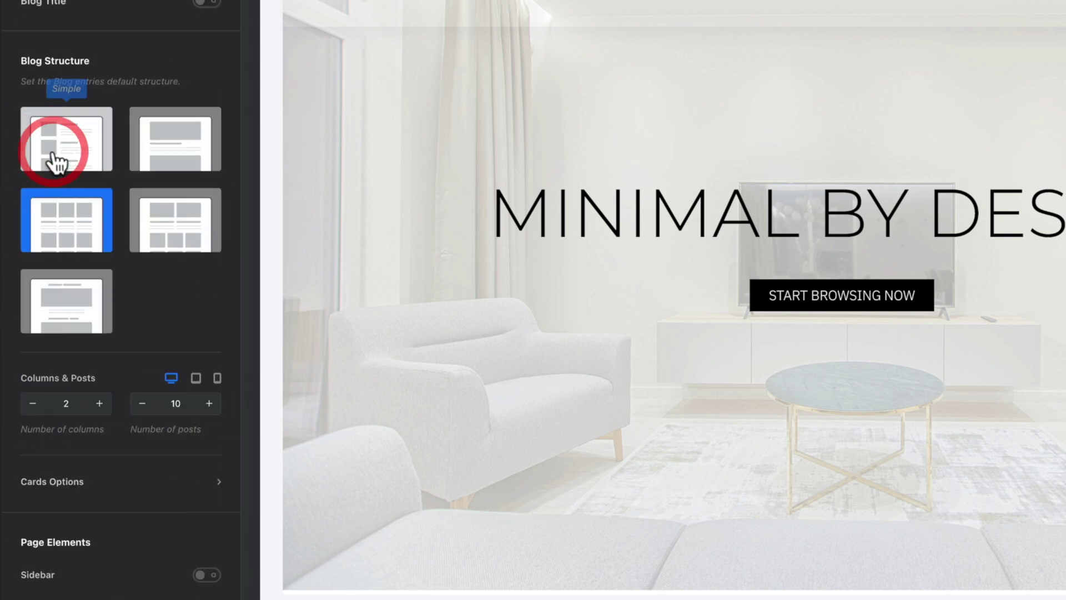
left_click(1046, 7)
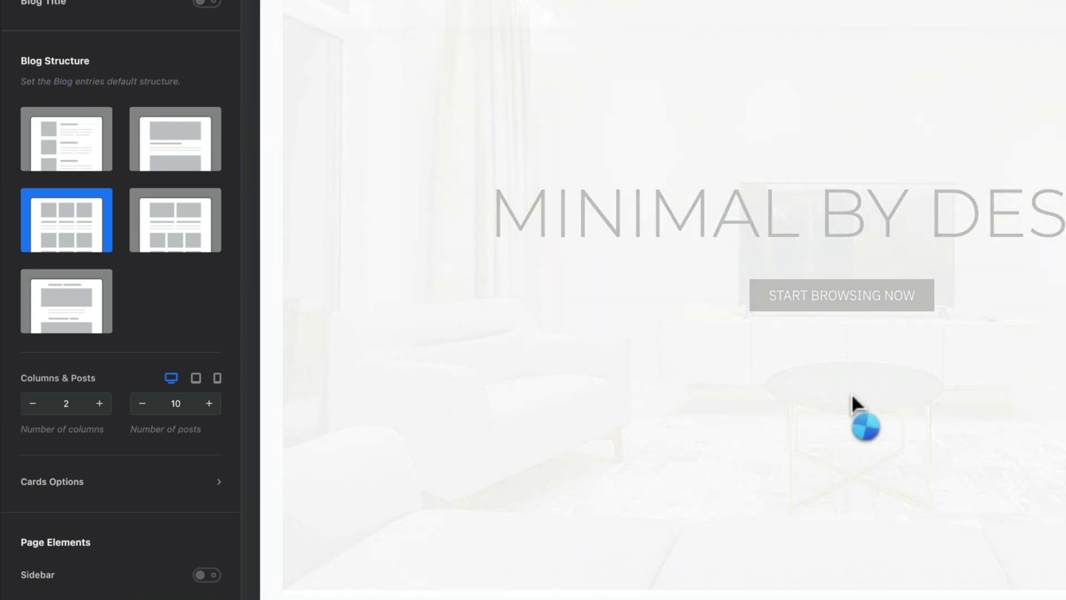
scroll(852, 395, "down", 2)
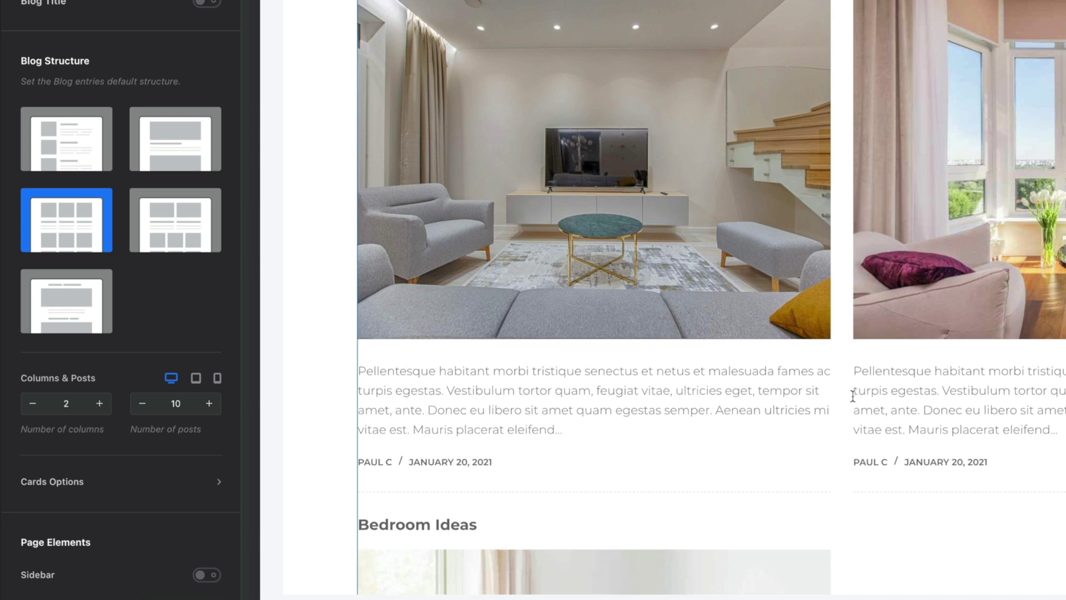
scroll(851, 395, "down", 1)
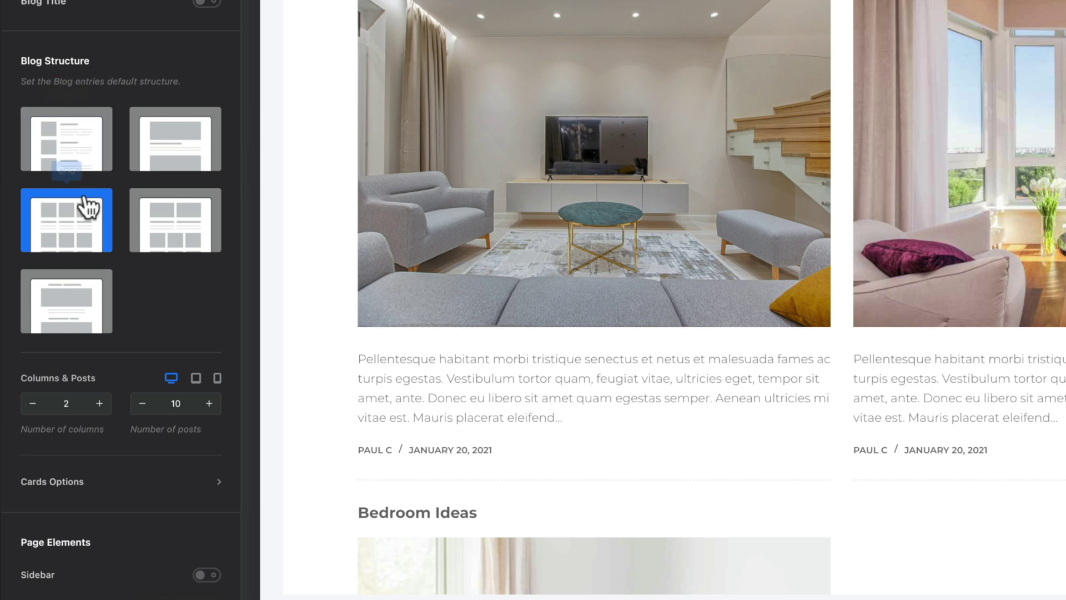
- Show the ACF Field element on the blog cards through Cards Options and expand its settings
scroll(131, 264, "down", 3)
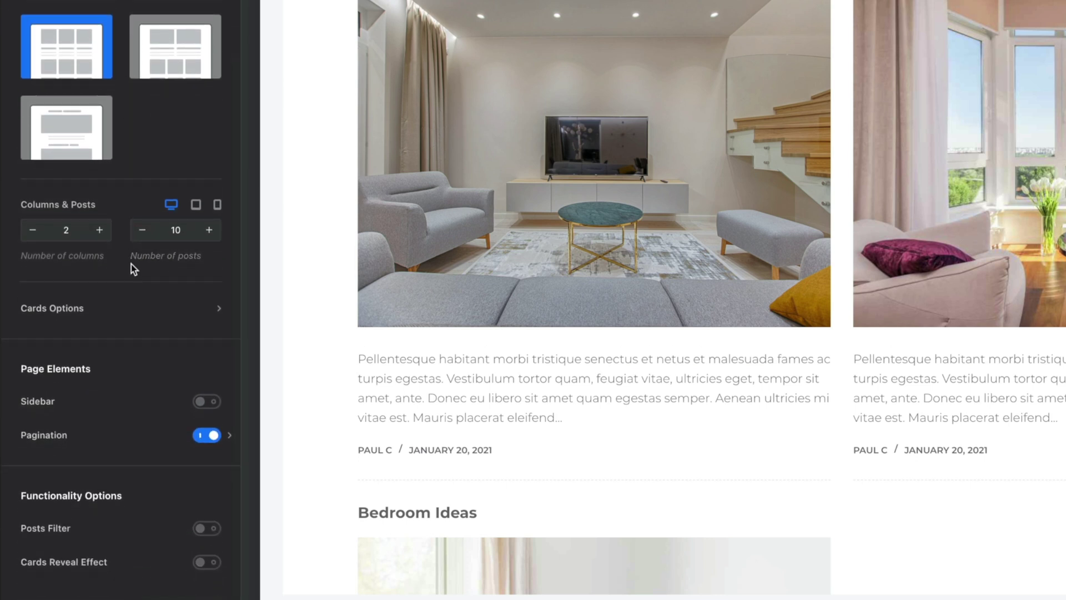
left_click(218, 312)
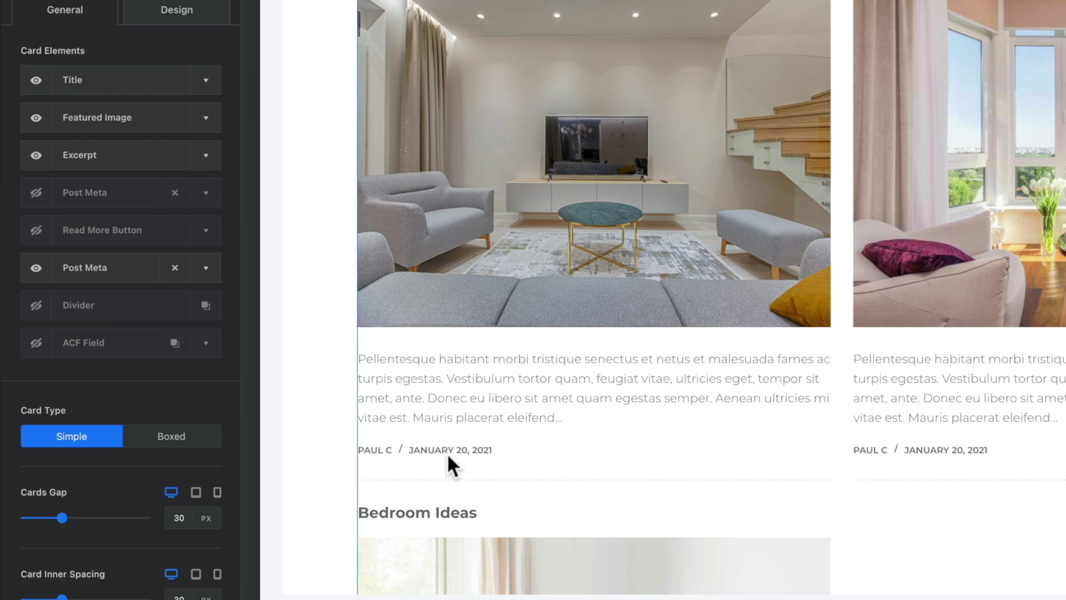
scroll(113, 239, "down", 2)
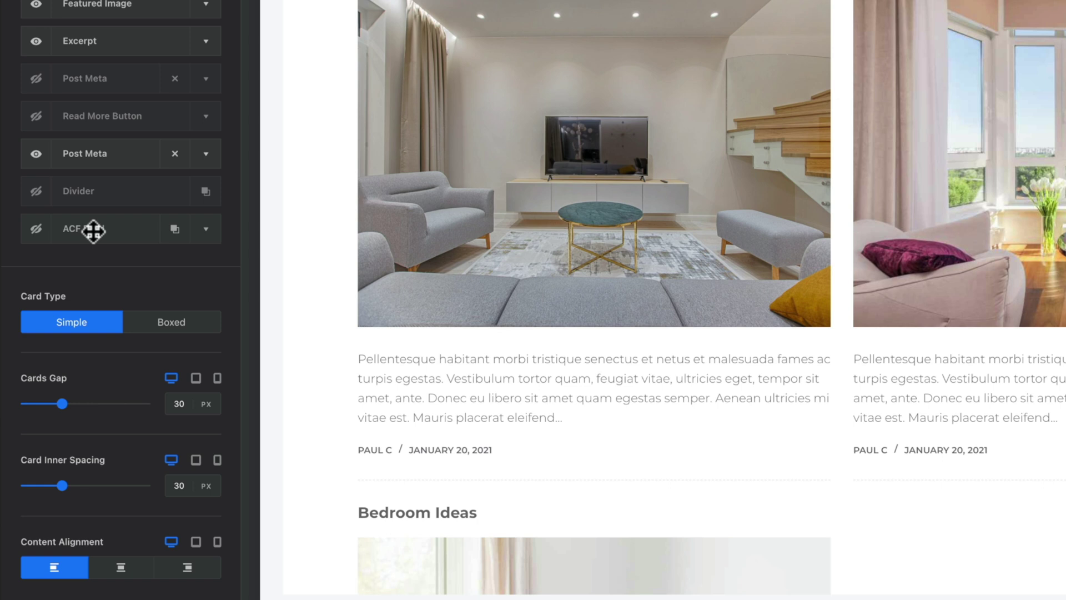
left_click(36, 233)
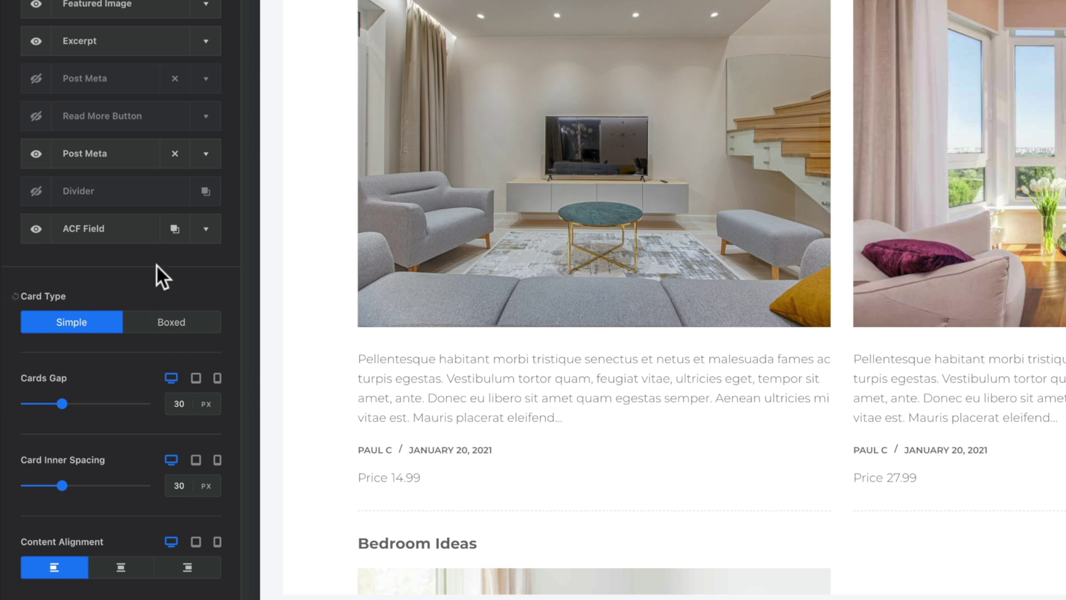
left_click(206, 229)
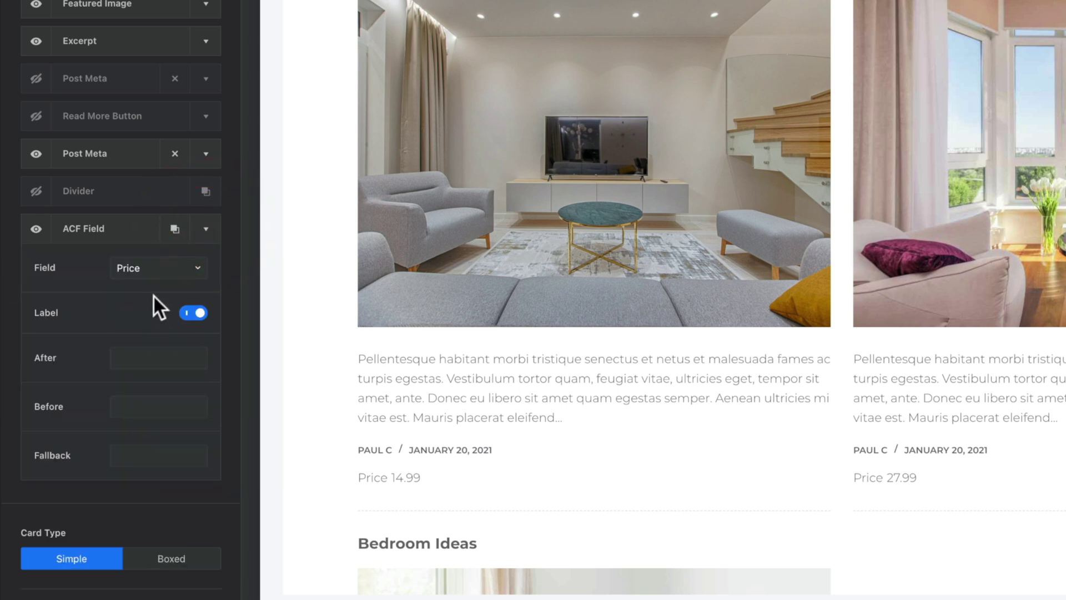
- Check the custom fields available to the ACF Field element and switch its label off and back on
left_click(155, 270)
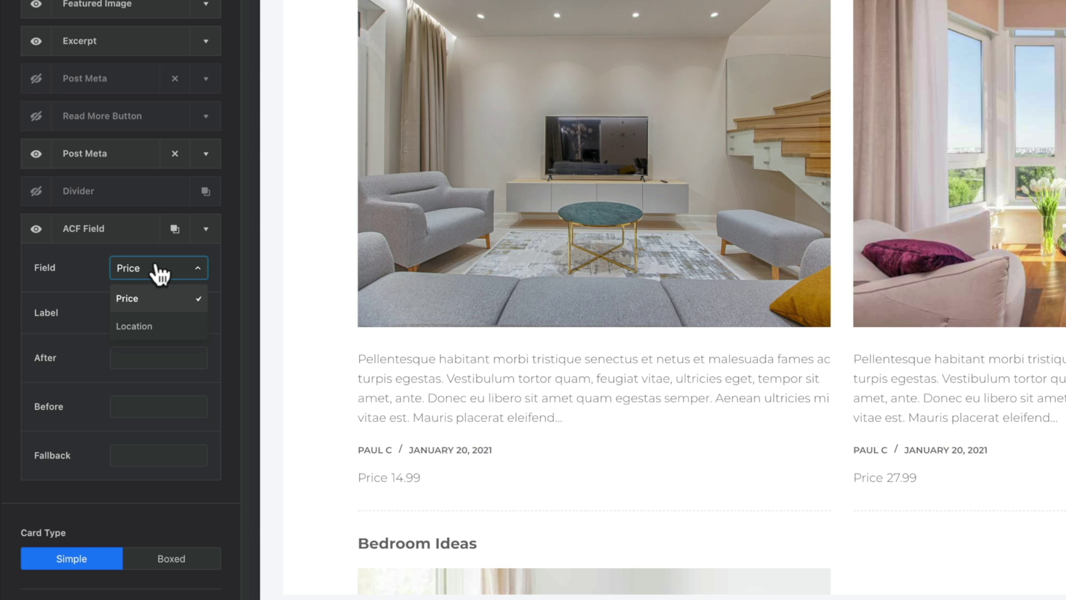
left_click(75, 270)
left_click(195, 317)
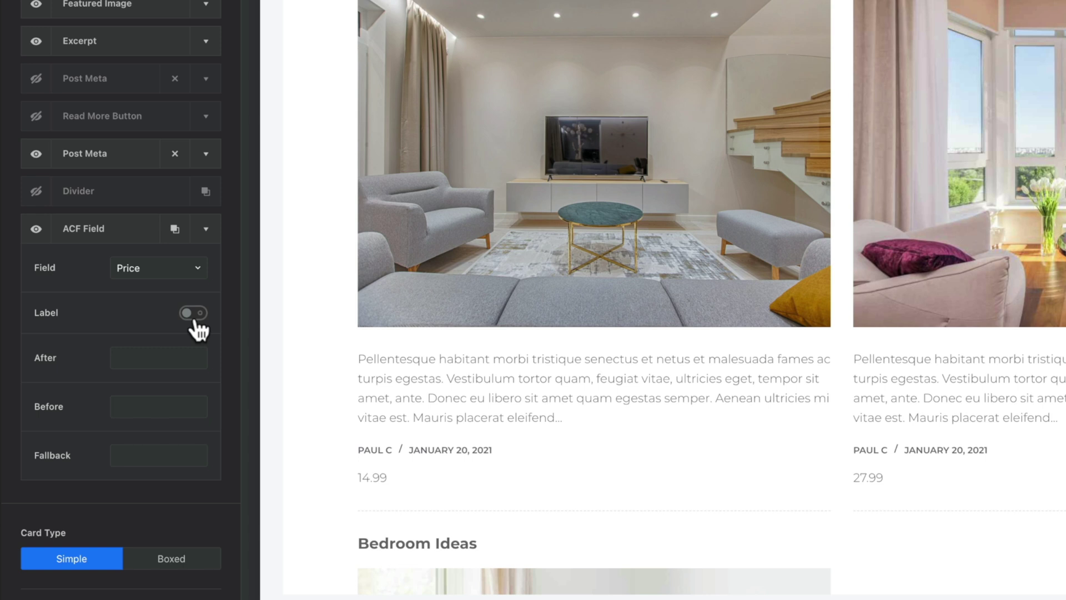
left_click(195, 321)
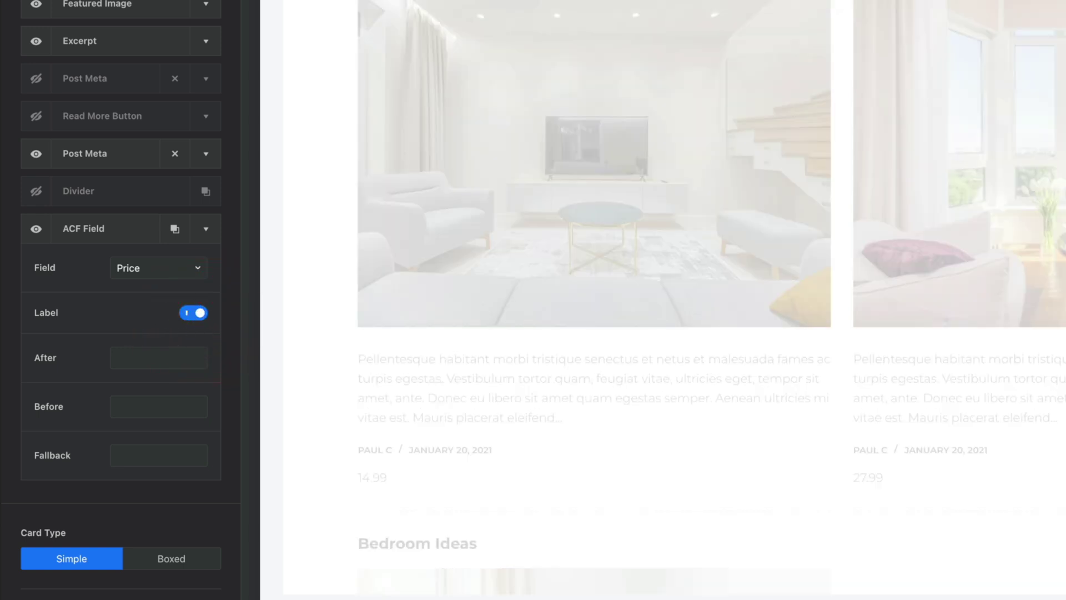
- Set the Price element's Before text to £ and its After text to "per month" with a leading space
left_click(131, 356)
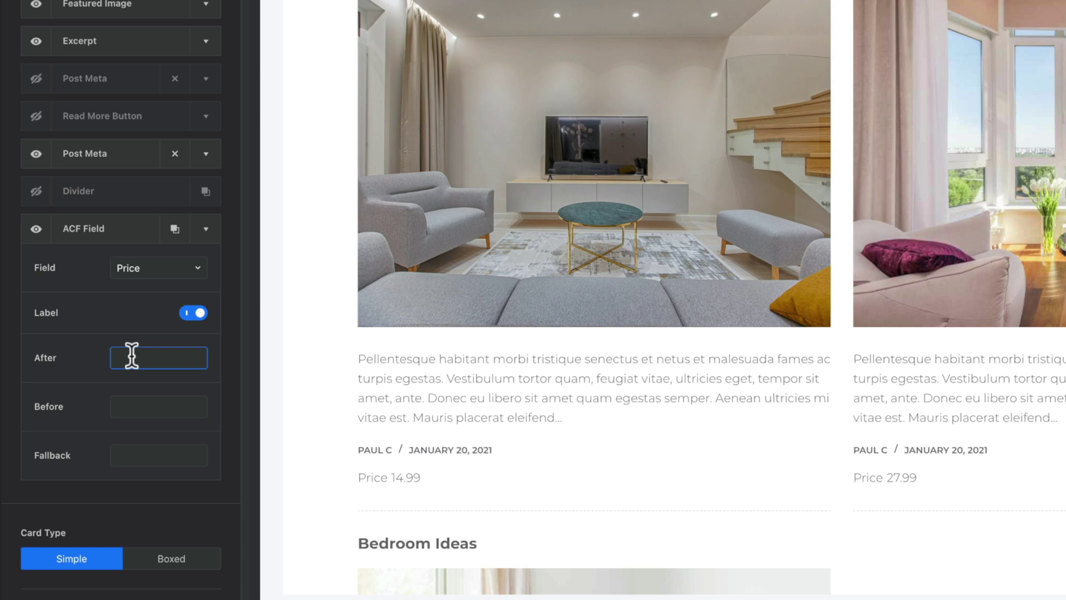
left_click(159, 402)
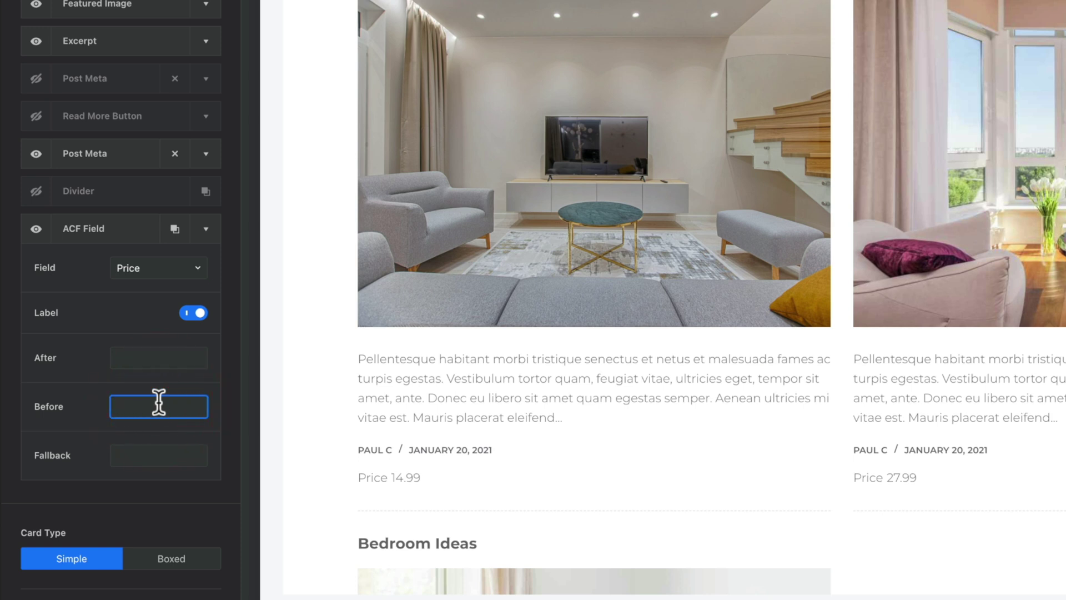
type("£")
left_click(155, 357)
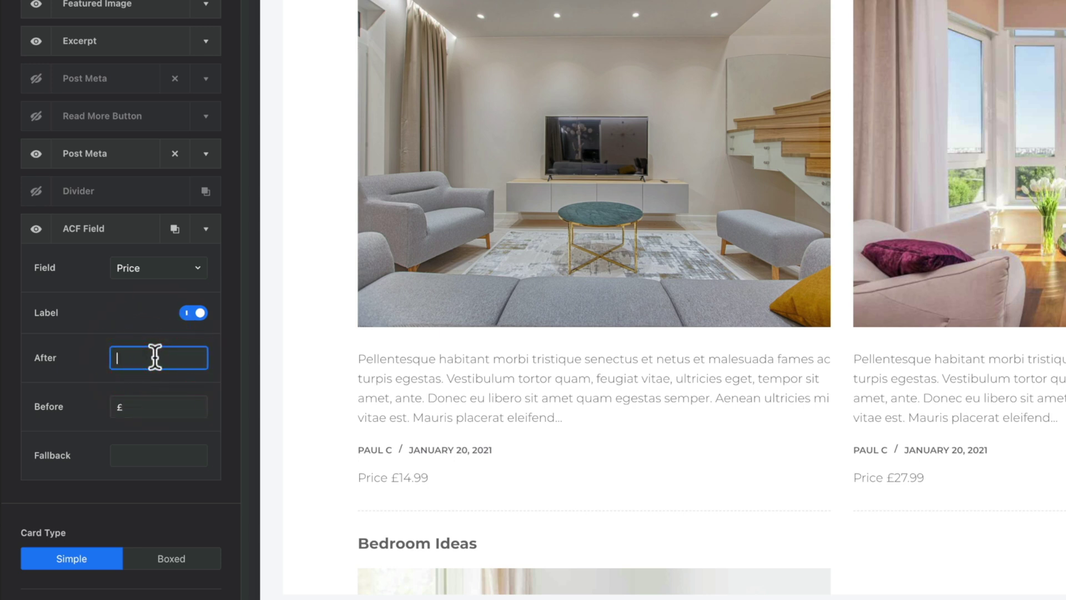
type("per month")
left_click(118, 358)
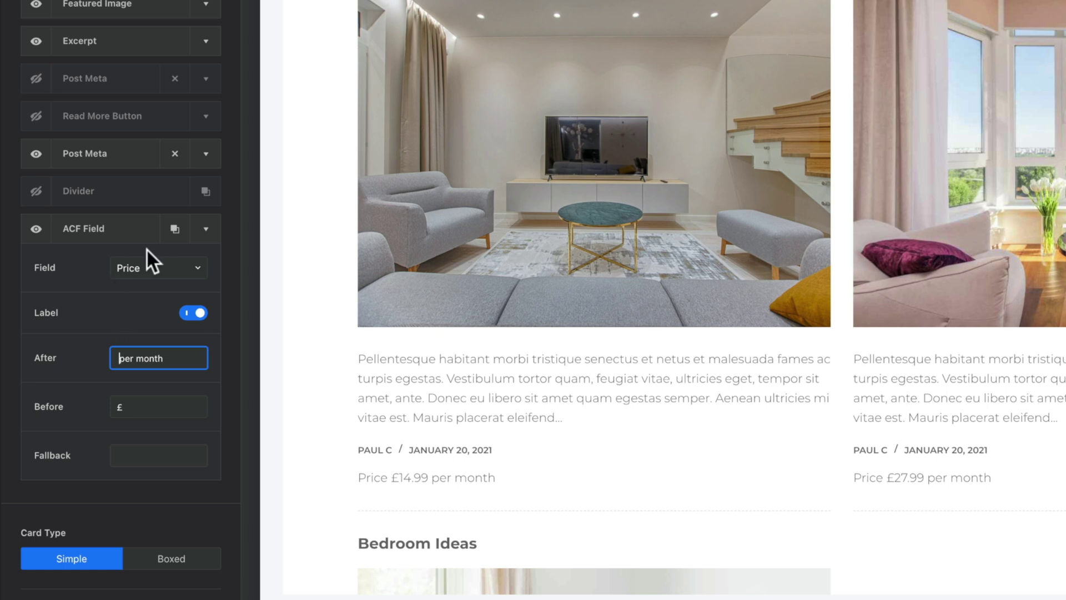
- Duplicate the Price ACF Field element and set the copy's field to Location
left_click(174, 232)
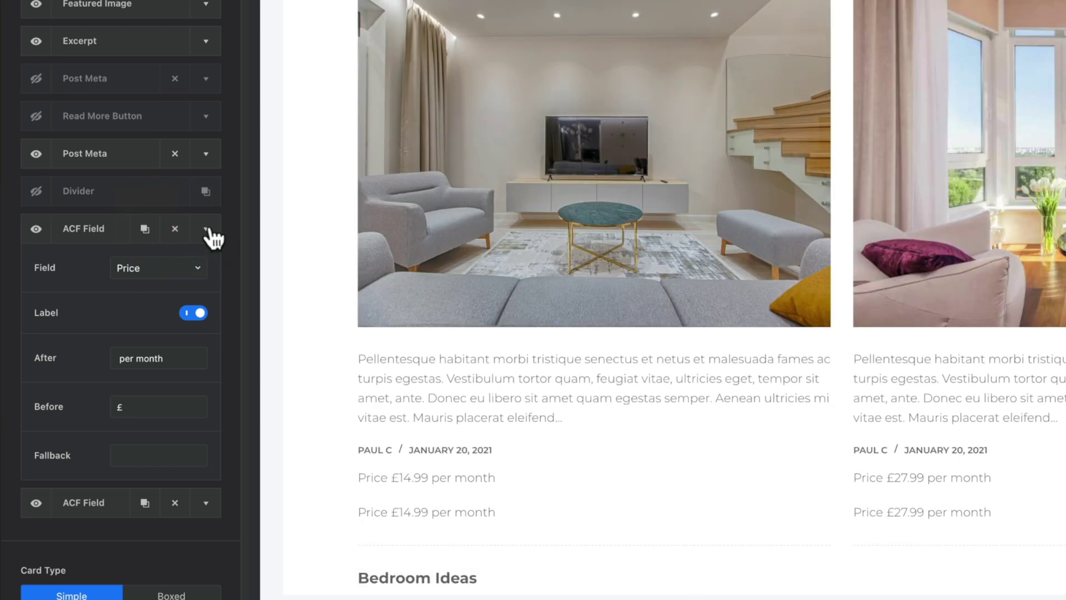
left_click(207, 230)
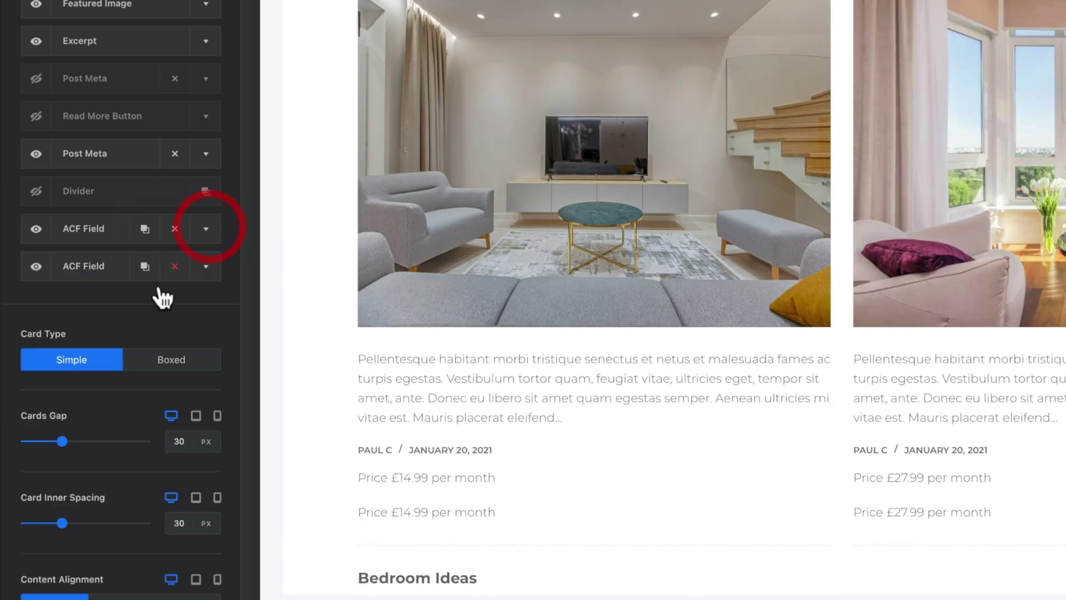
left_click(209, 269)
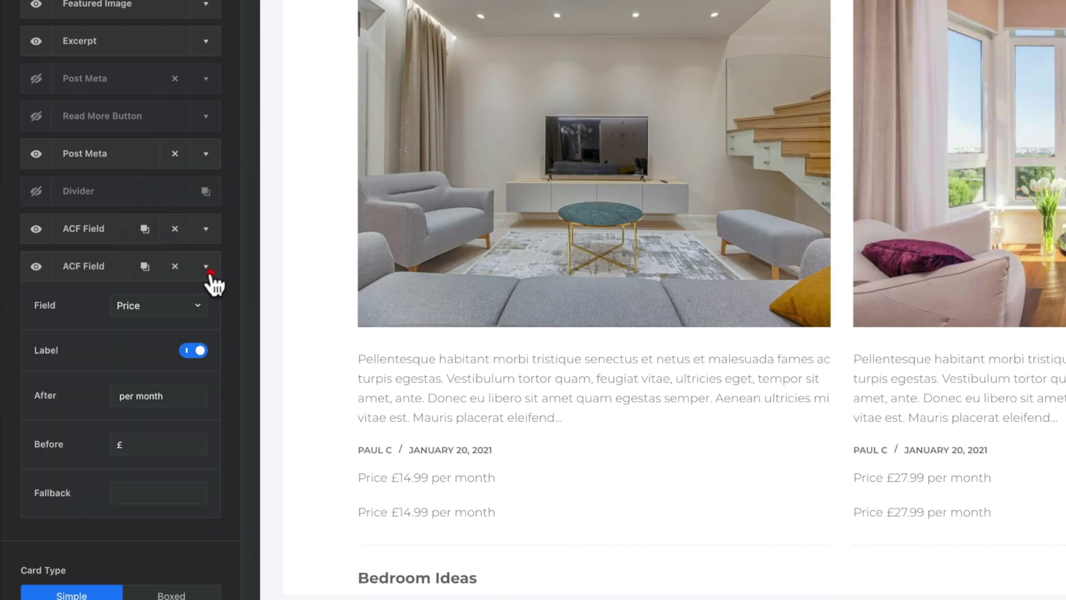
left_click(154, 317)
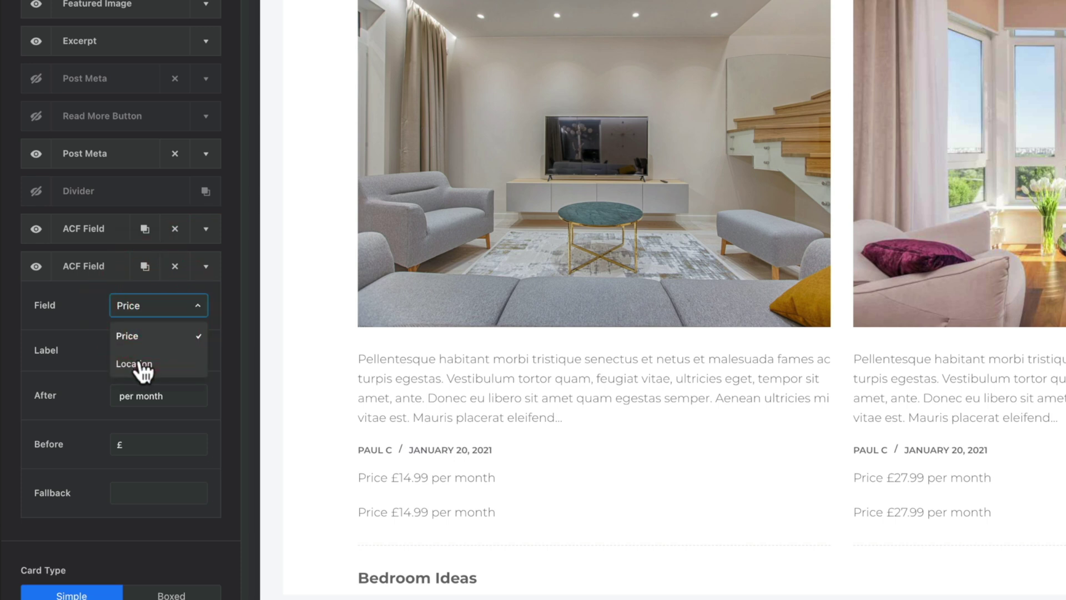
left_click(139, 361)
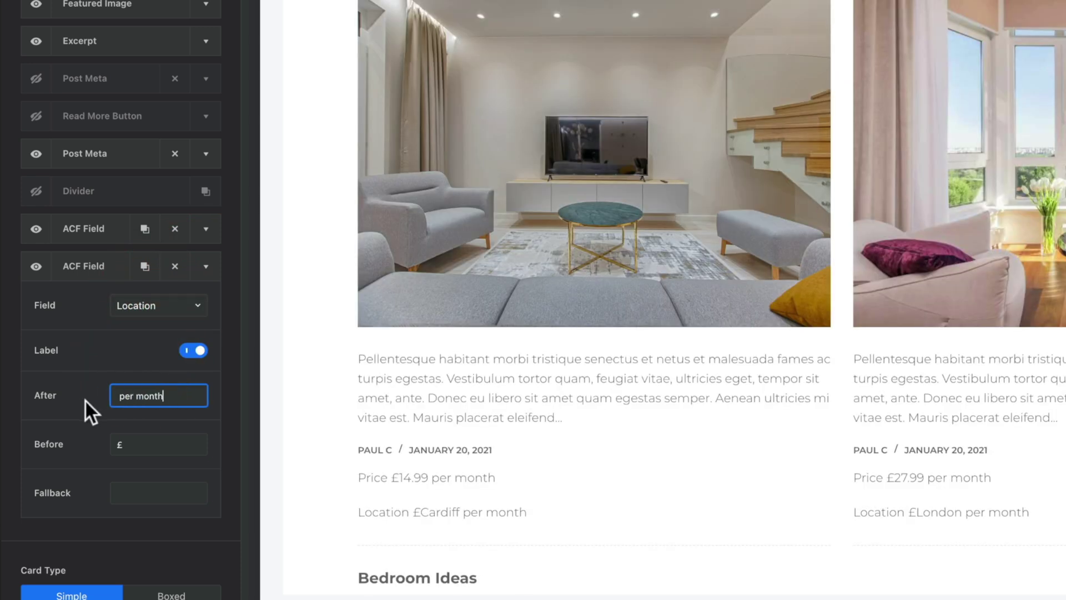
- Clear the After and Before texts of the Location ACF Field element
left_click(86, 401)
double_click(143, 396)
key("BackSpace")
key("BackSpace")
key("BackSpace")
key("BackSpace")
key("BackSpace")
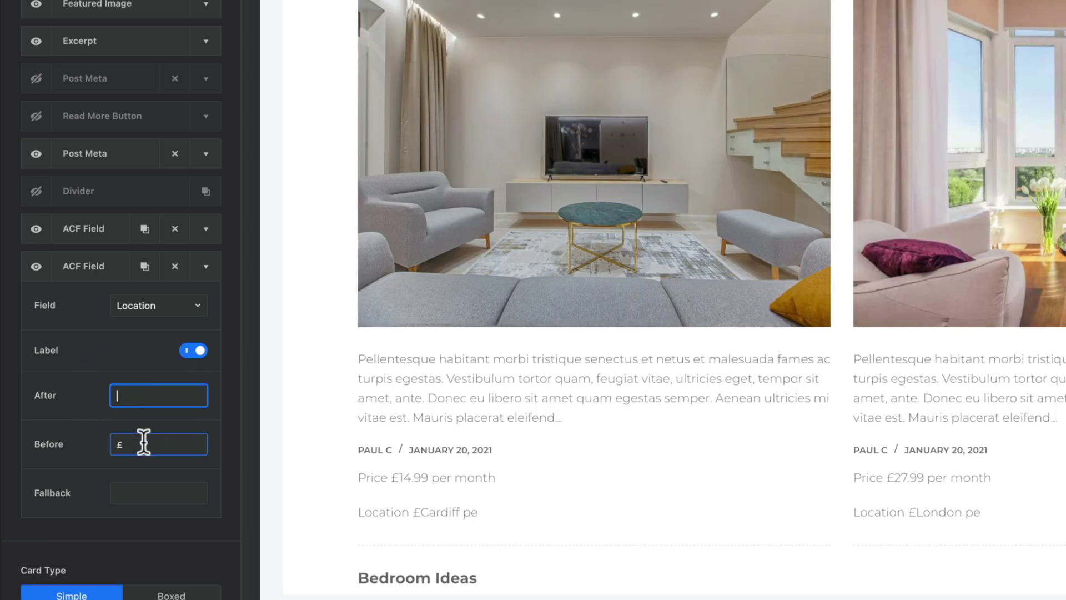
left_click(120, 443)
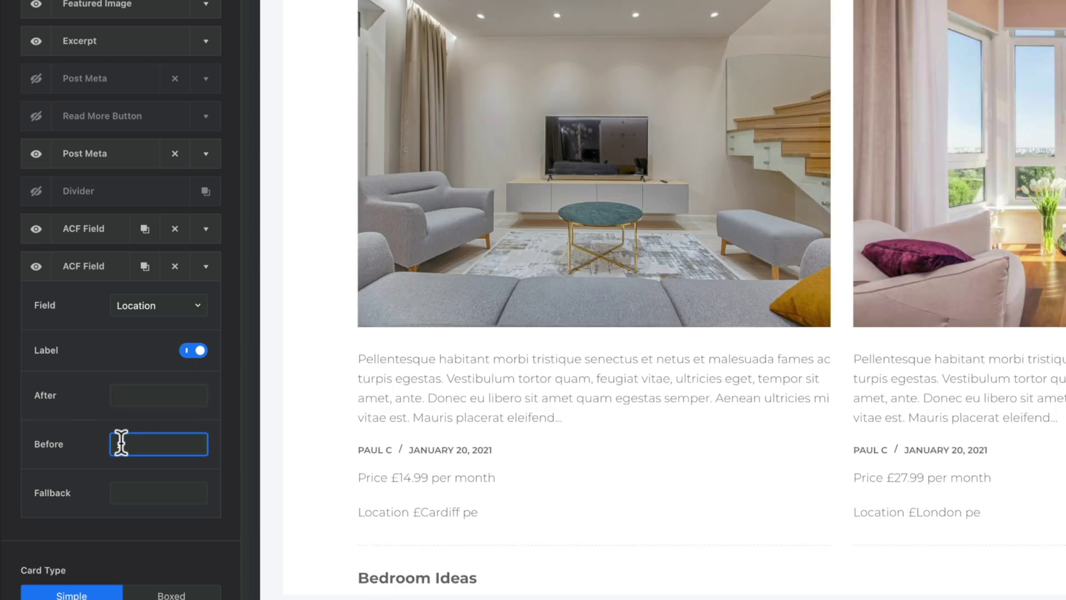
key("BackSpace")
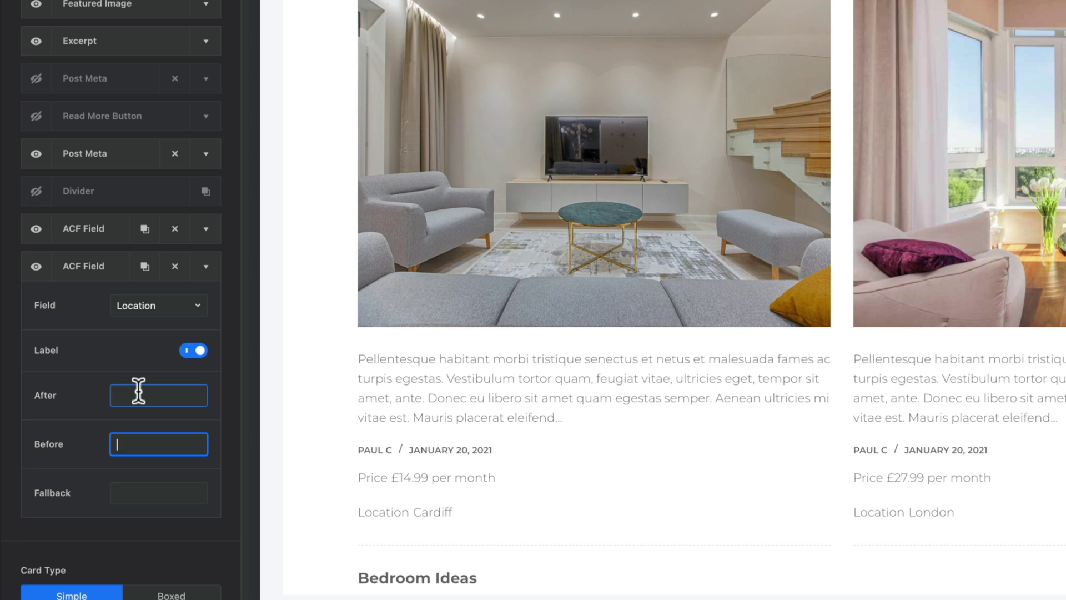
- Collapse the Location ACF Field element and move it above the Price ACF Field element in the card elements
left_click(64, 265)
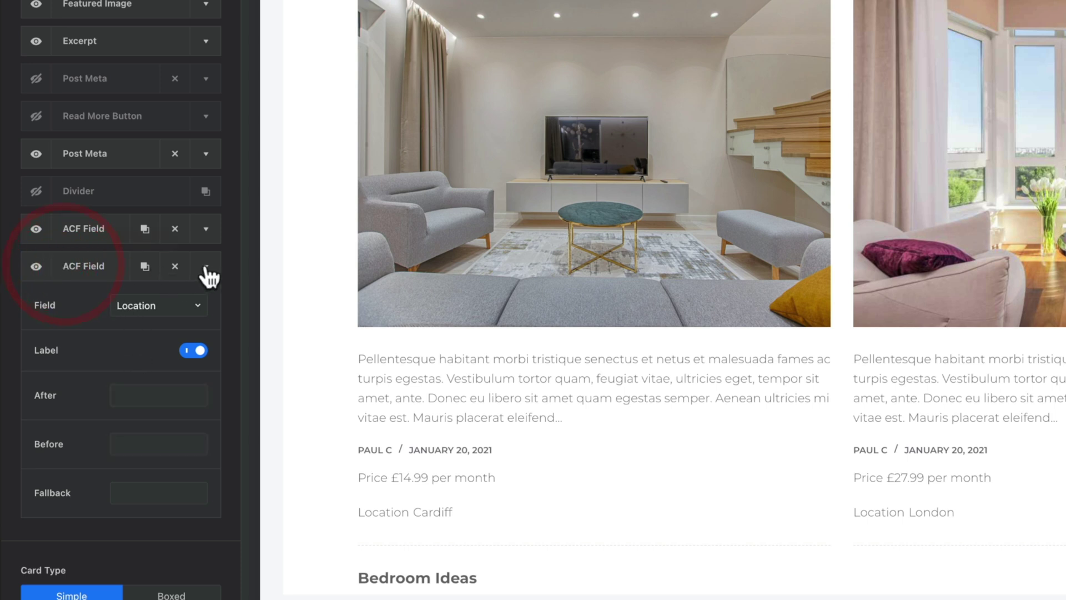
left_click(206, 266)
left_click_drag(97, 266, 91, 228)
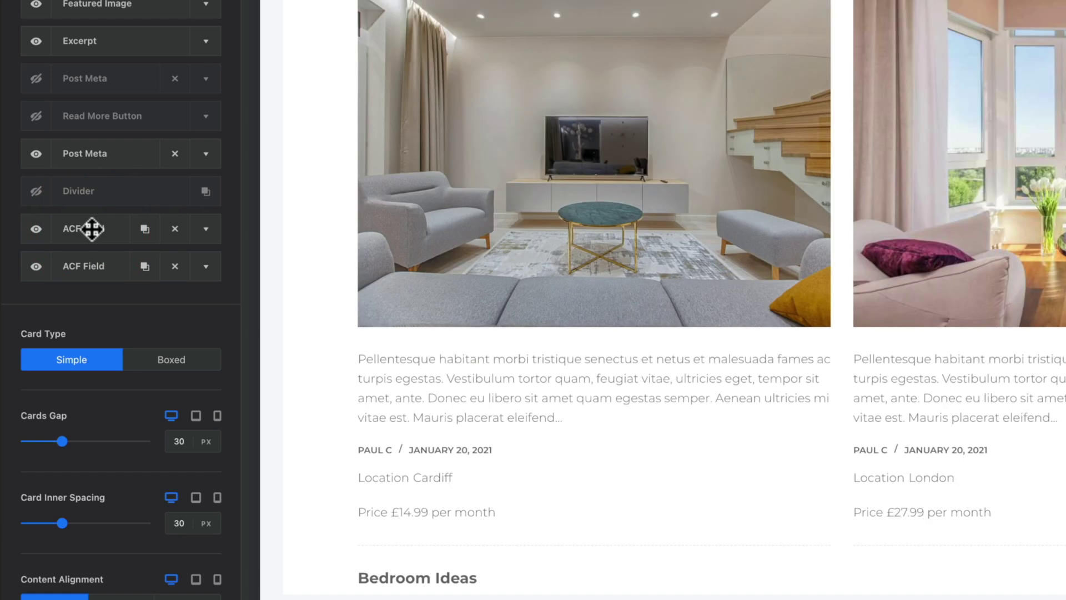
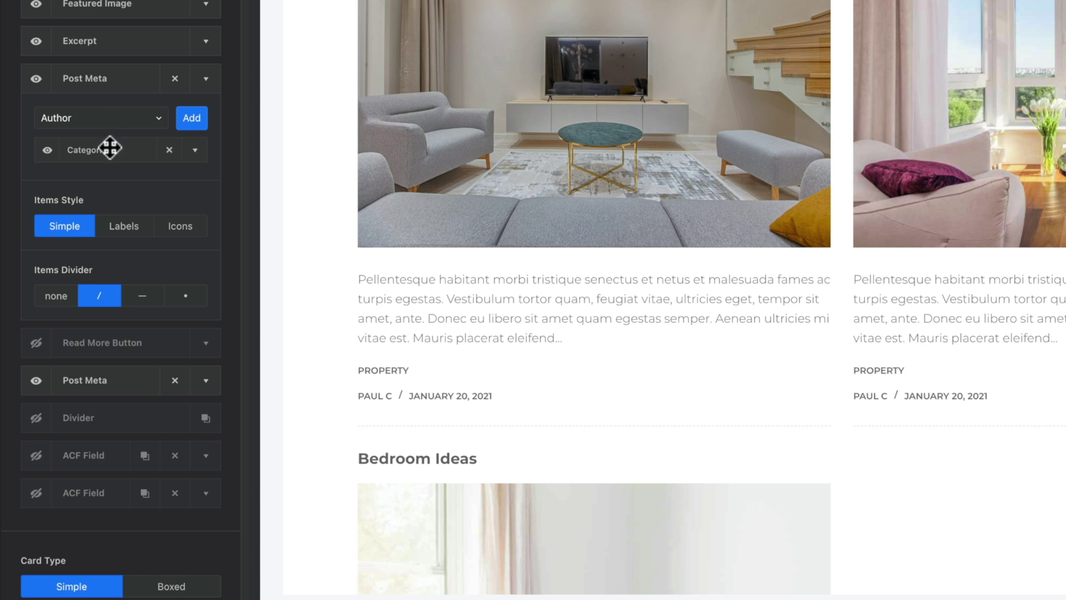
- Add an ACF Field item to the first Post Meta element and open its settings
left_click(199, 154)
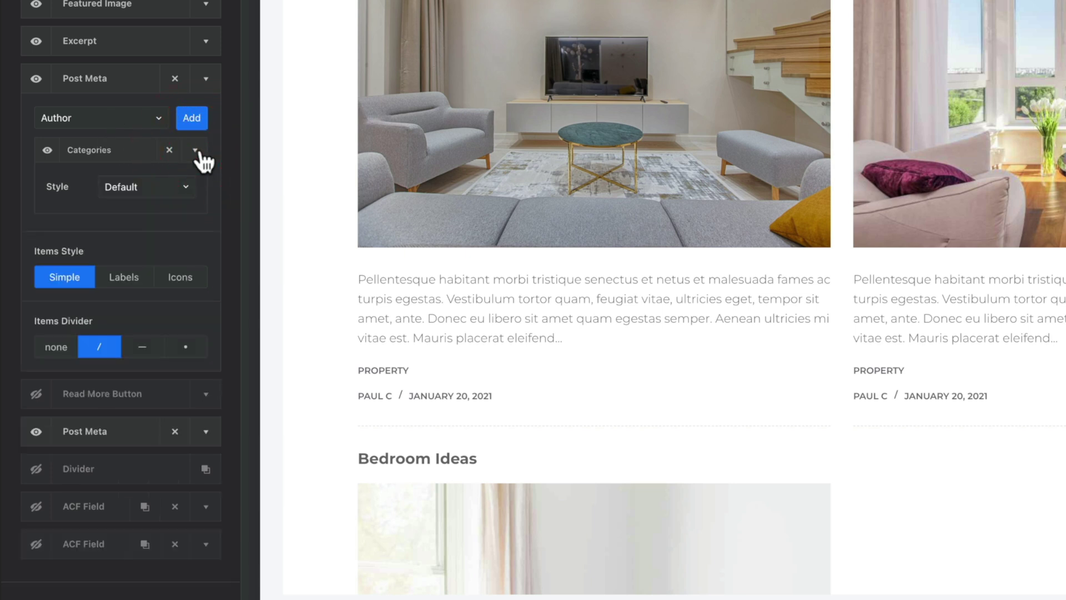
left_click(141, 121)
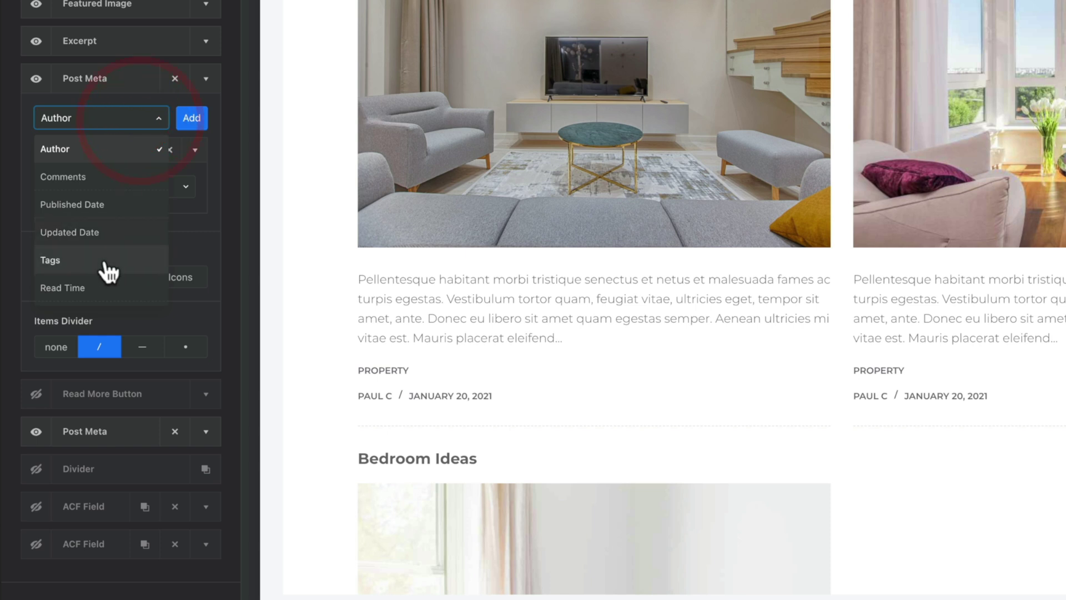
scroll(109, 271, "down", 1)
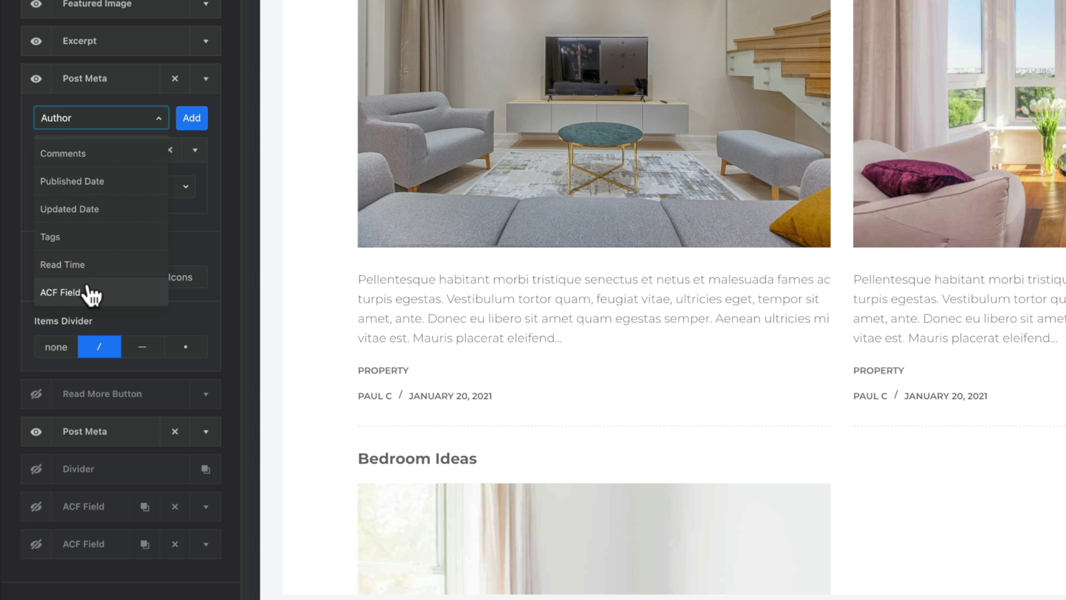
left_click(61, 292)
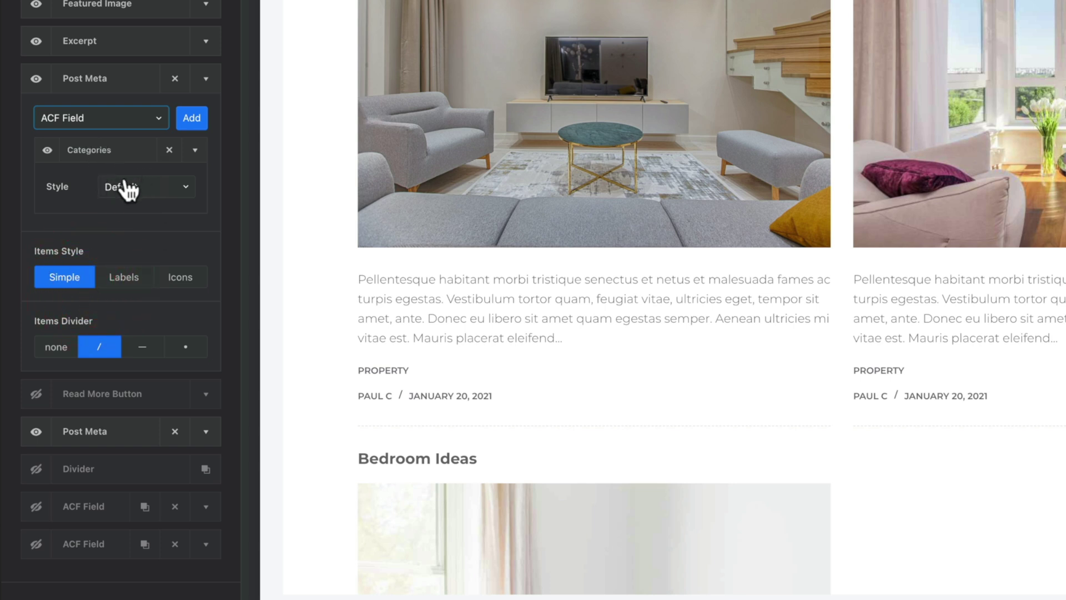
left_click(201, 120)
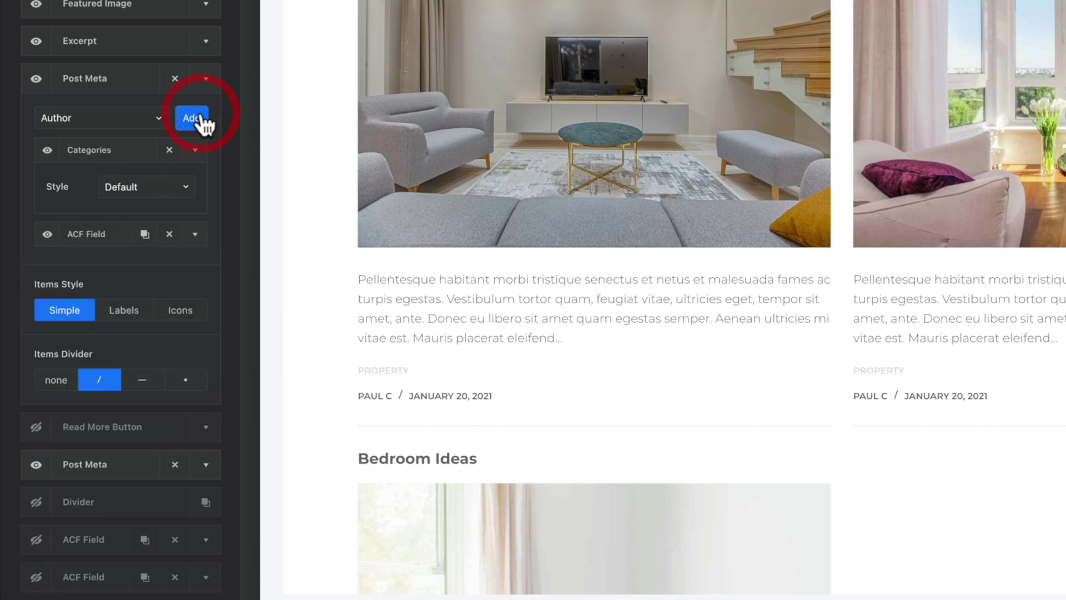
left_click(71, 235)
left_click(143, 270)
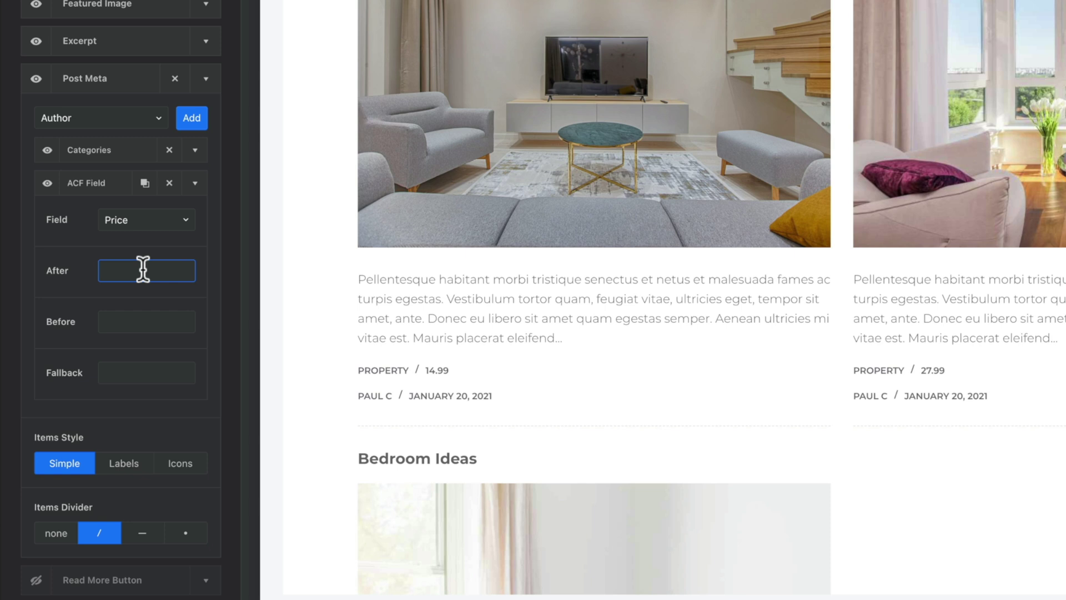
- Set the Post Meta's ACF Field item to Location and remove the Categories item
left_click(171, 229)
left_click(171, 230)
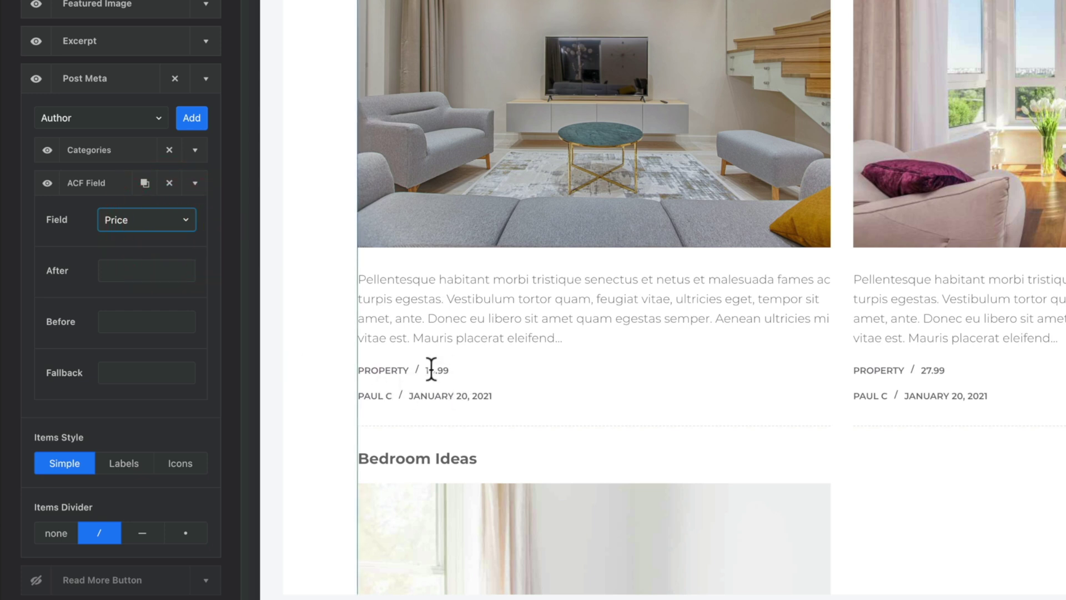
left_click(168, 219)
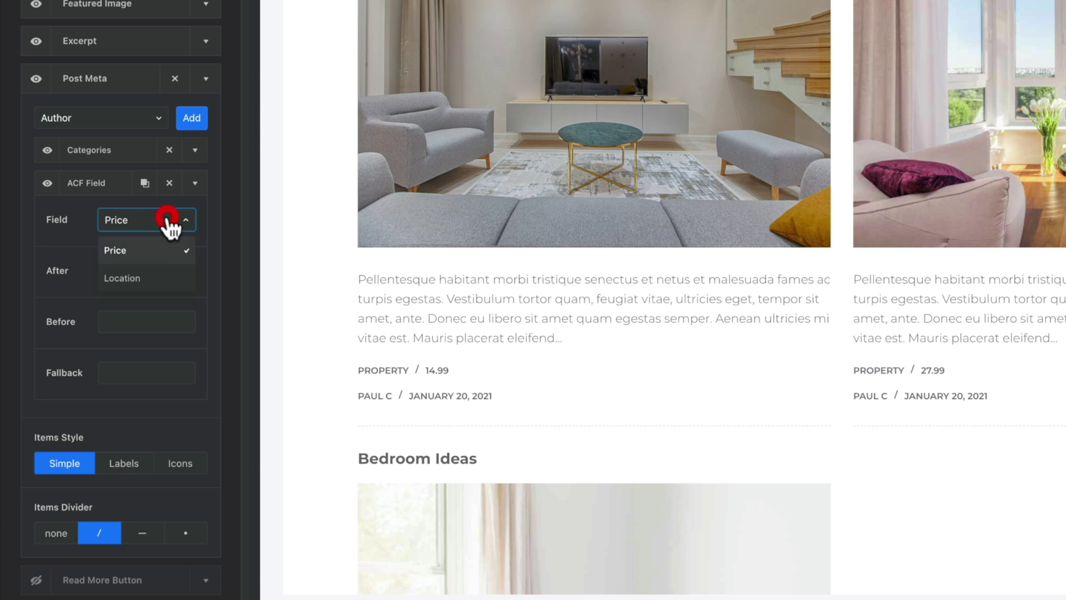
left_click(130, 277)
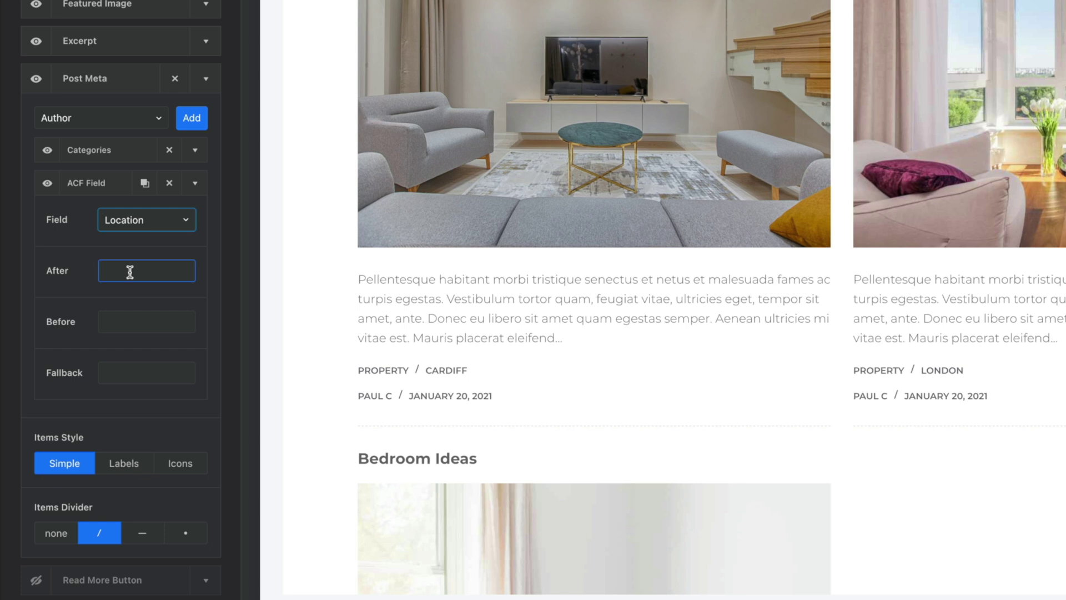
left_click(170, 150)
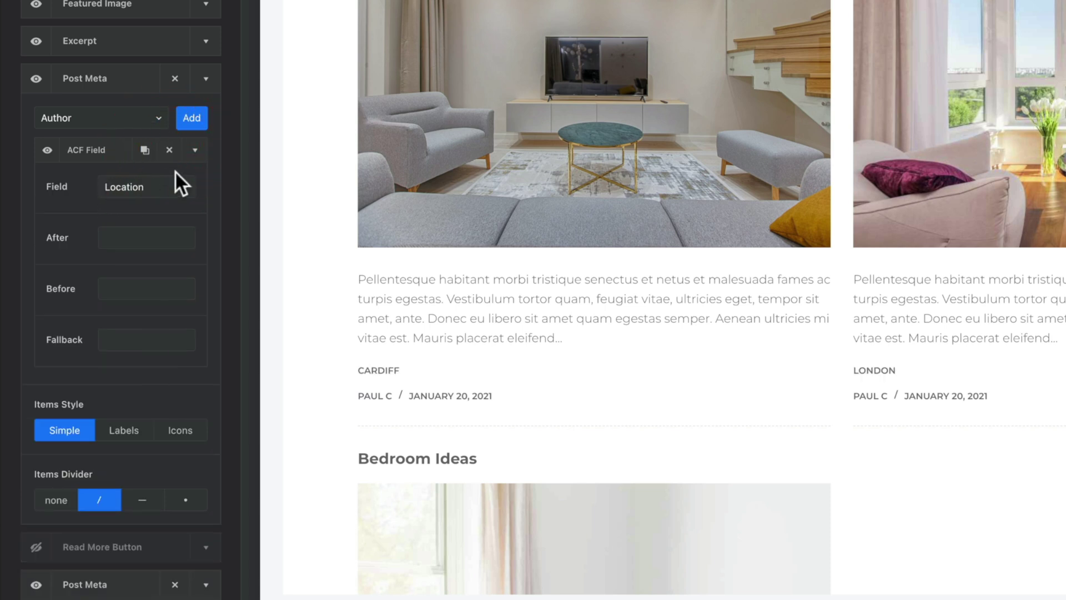
- Duplicate the Location ACF Field item within the Post Meta and set the copy's field to Price
left_click(145, 152)
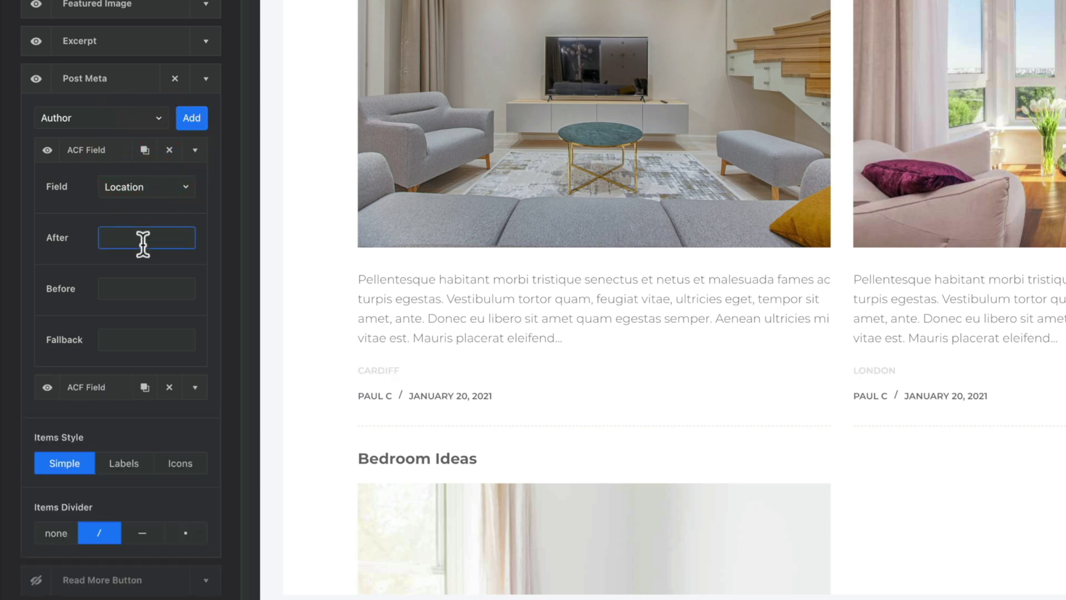
left_click(195, 387)
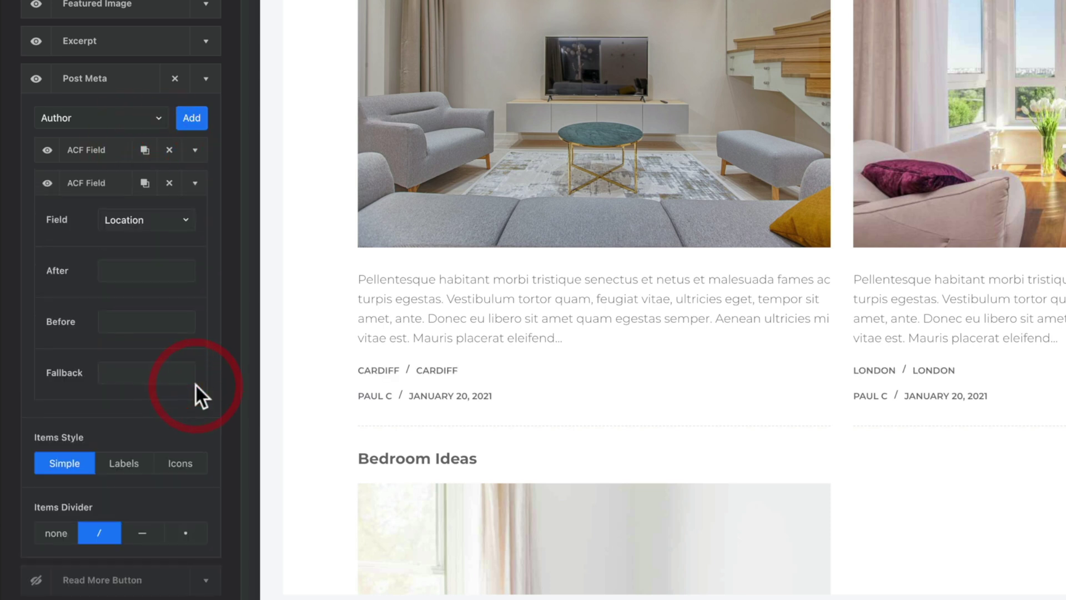
scroll(195, 386, "down", 1)
left_click(176, 211)
left_click(142, 239)
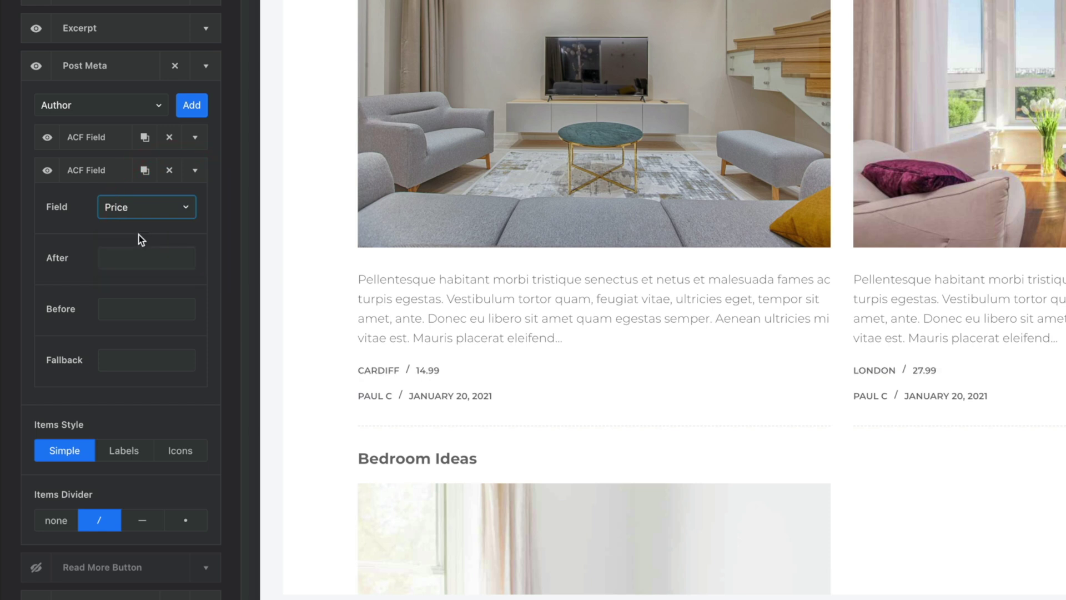
- Collapse the Price item and move the Post Meta with the ACF fields between the Title and the Featured Image
left_click(84, 171)
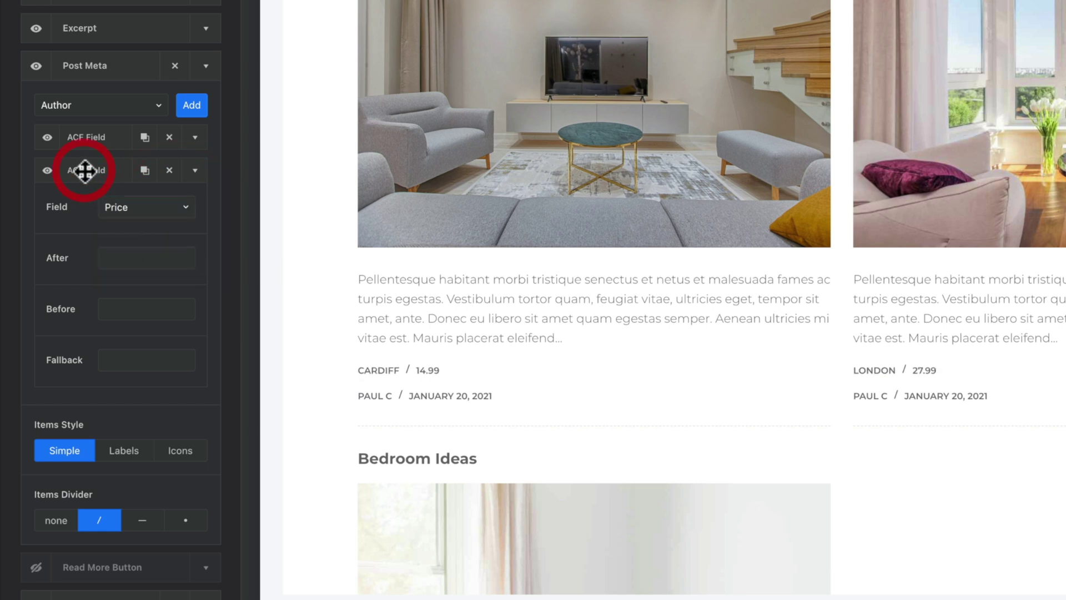
left_click(195, 171)
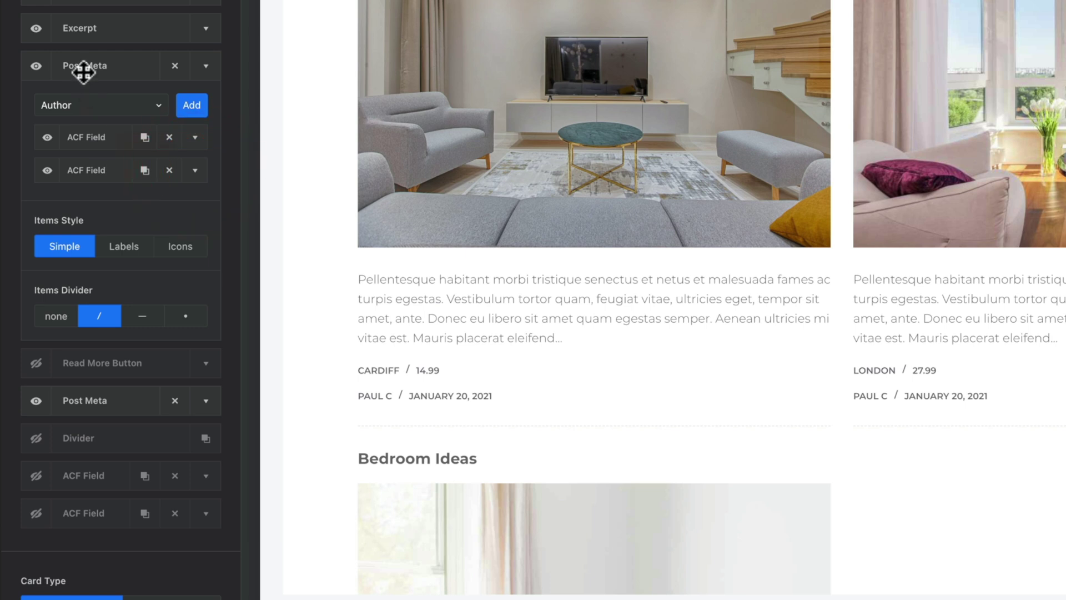
left_click_drag(84, 72, 87, 4)
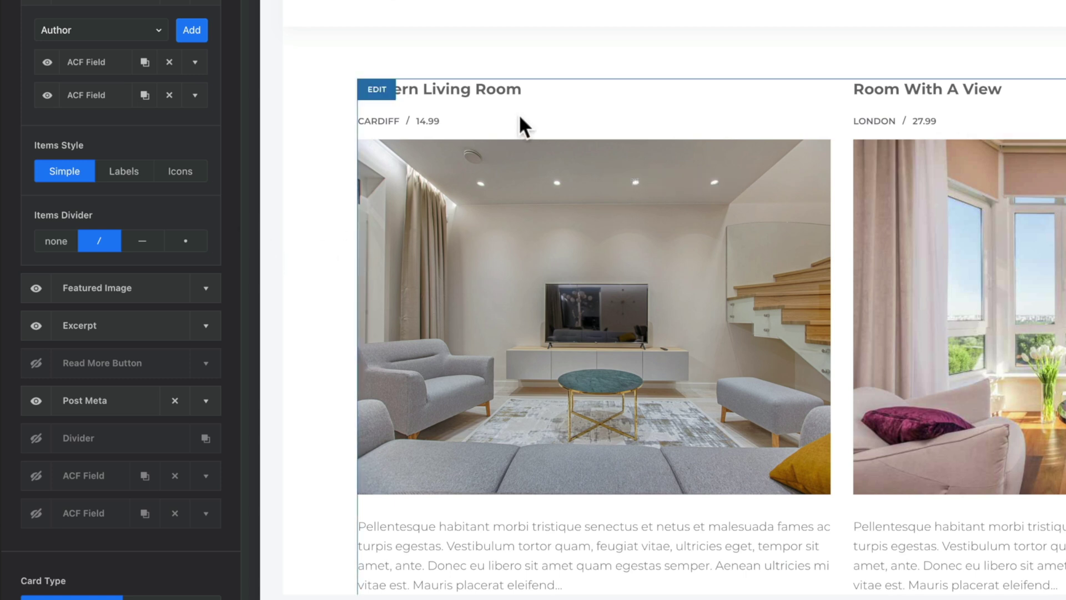
- Check the card design options for the meta font, font color and button colors
scroll(64, 148, "up", 5)
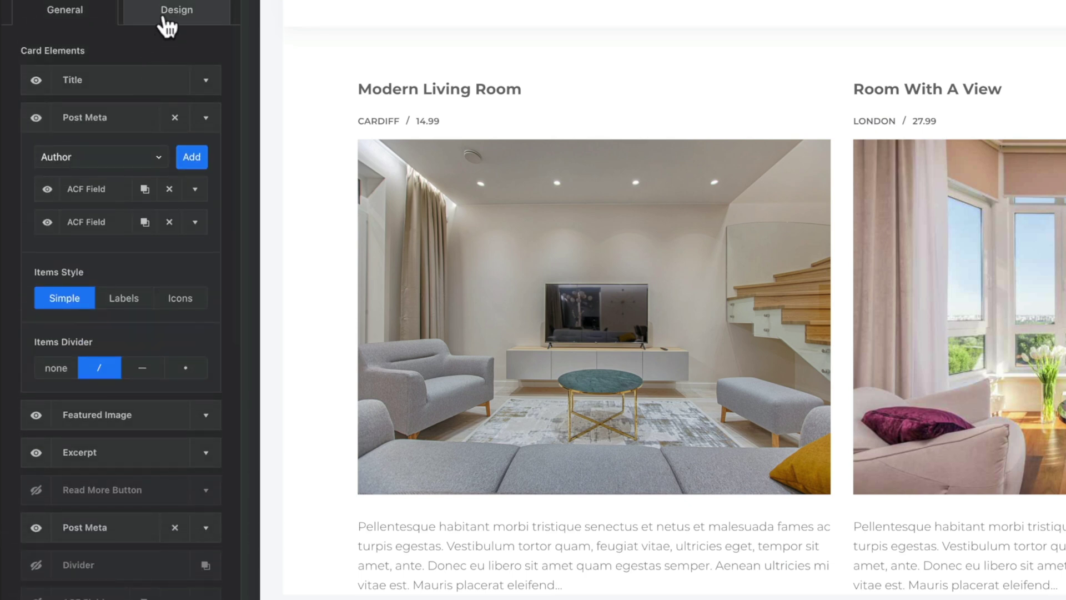
left_click(167, 22)
scroll(107, 170, "down", 2)
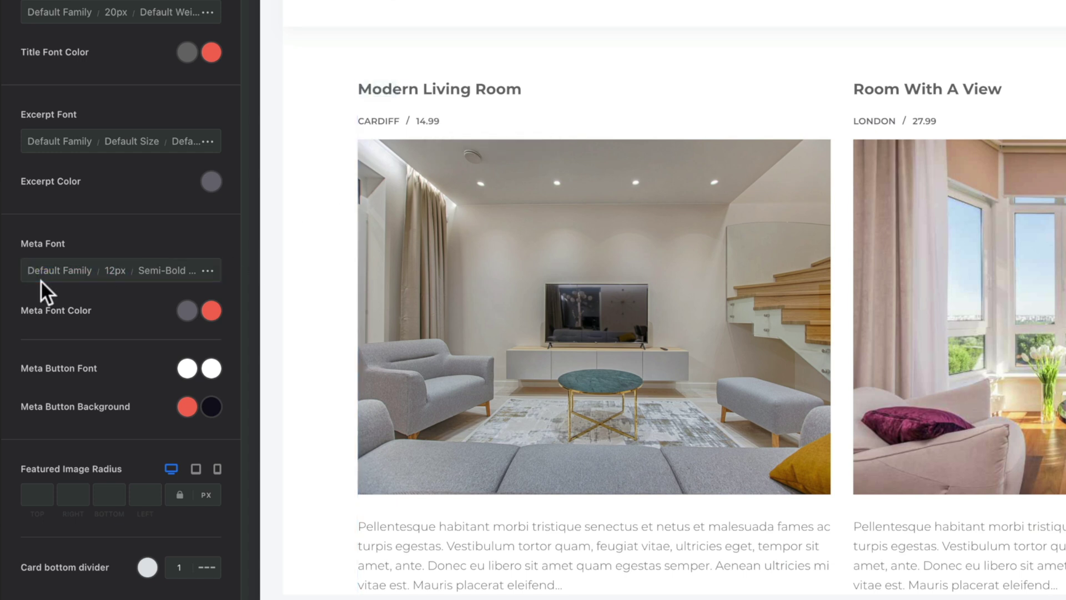
left_click(393, 126)
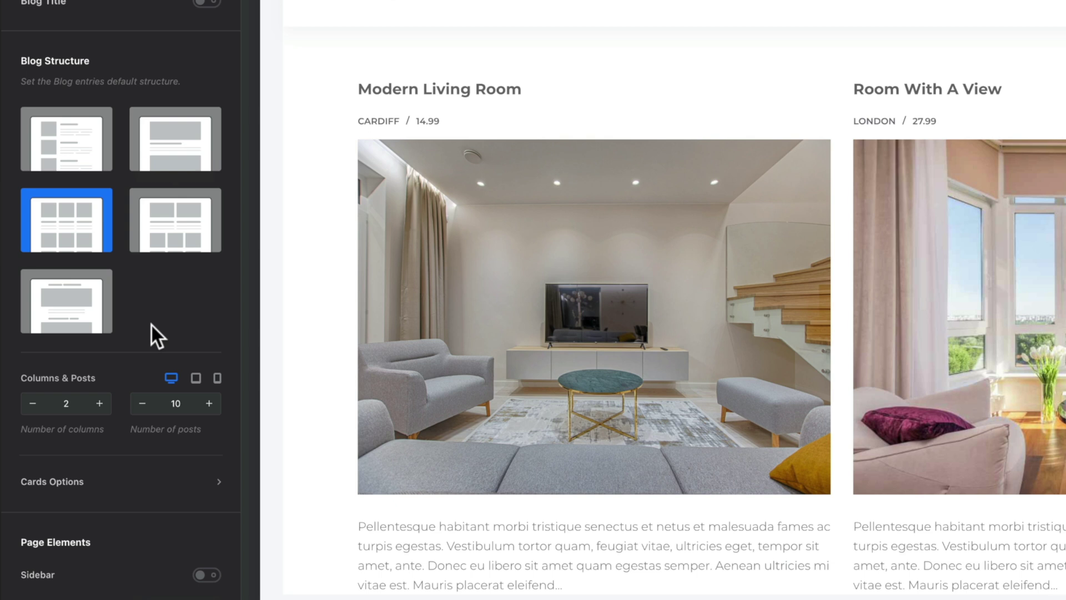
- Enable the Posts Filter for the blog and check its filter source choices and font design options
scroll(138, 482, "down", 3)
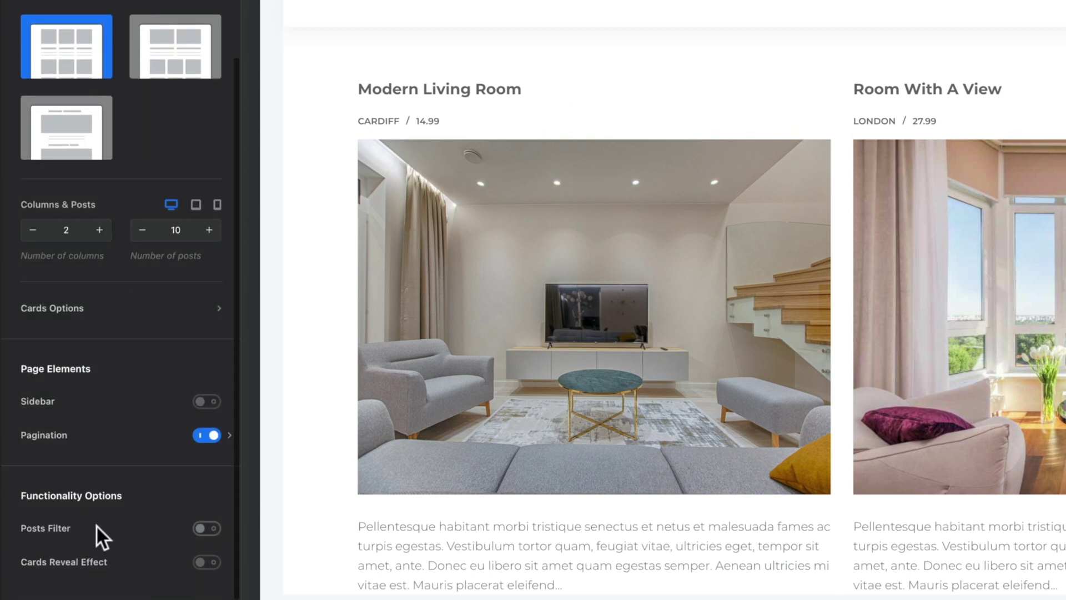
left_click(201, 533)
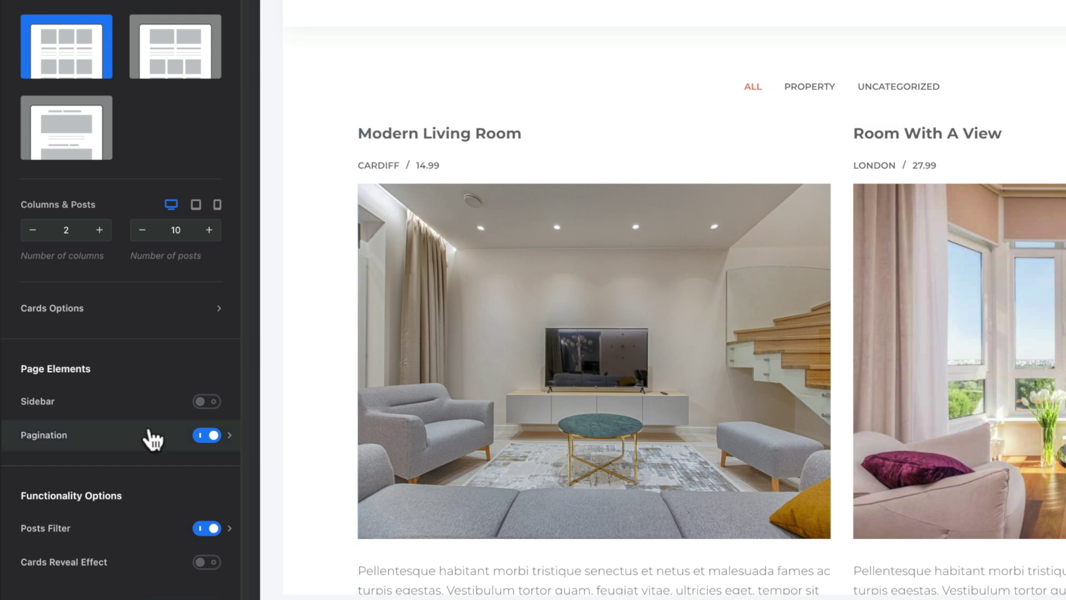
left_click(229, 528)
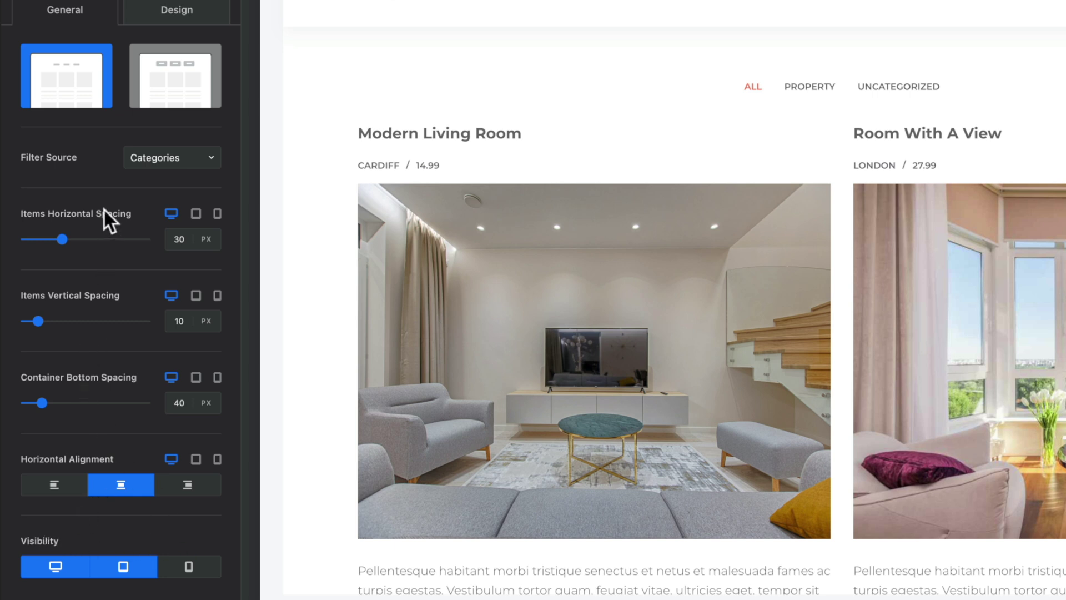
left_click(173, 161)
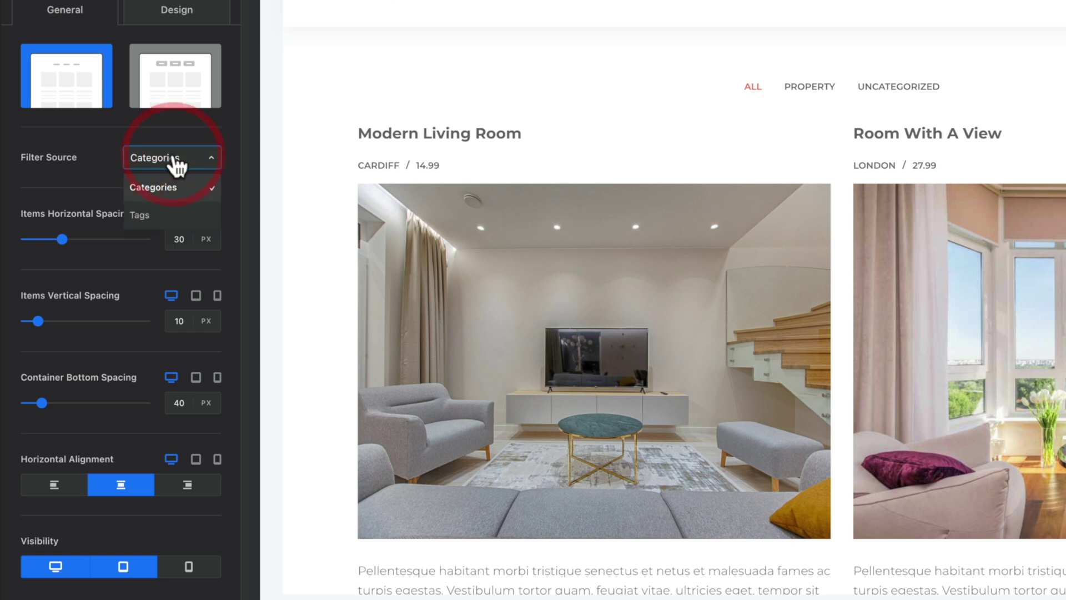
left_click(105, 161)
left_click(165, 15)
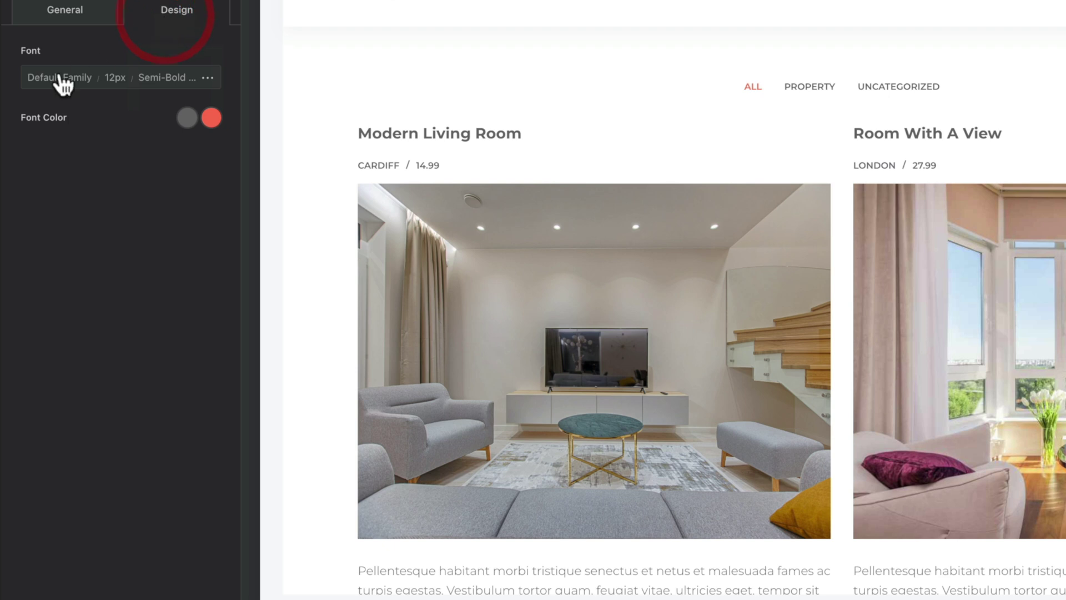
left_click(78, 13)
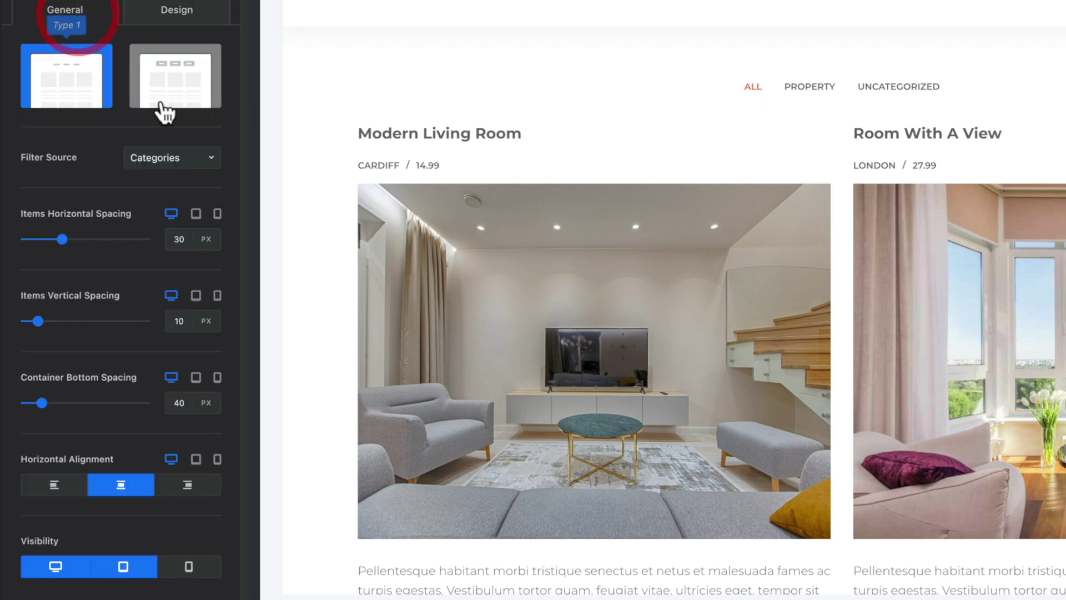
- Switch the Posts Filter to the button-style layout and set its initial font color to white
left_click(175, 100)
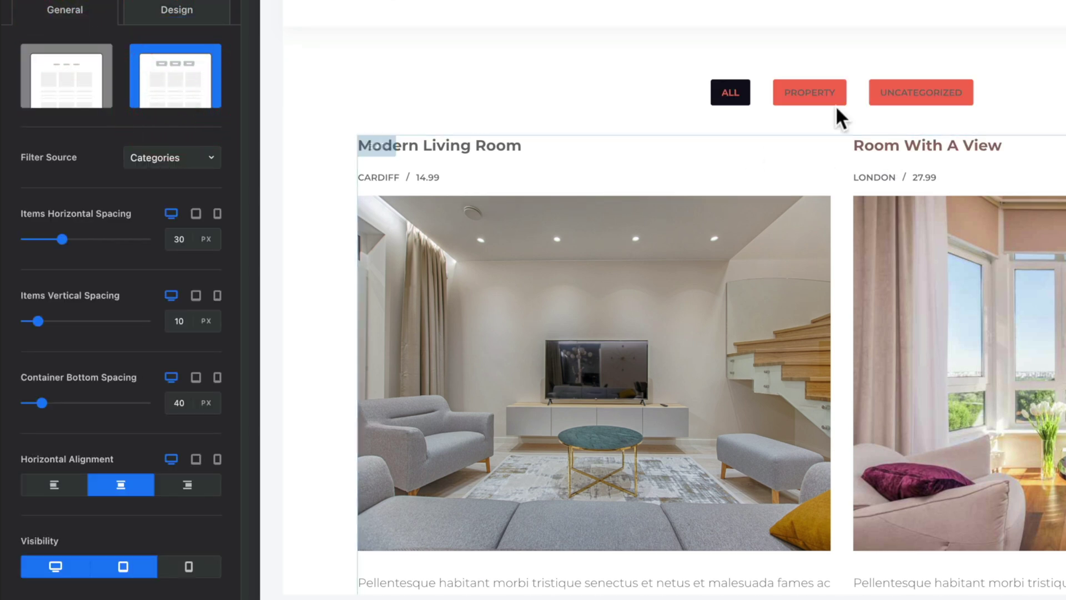
left_click(145, 24)
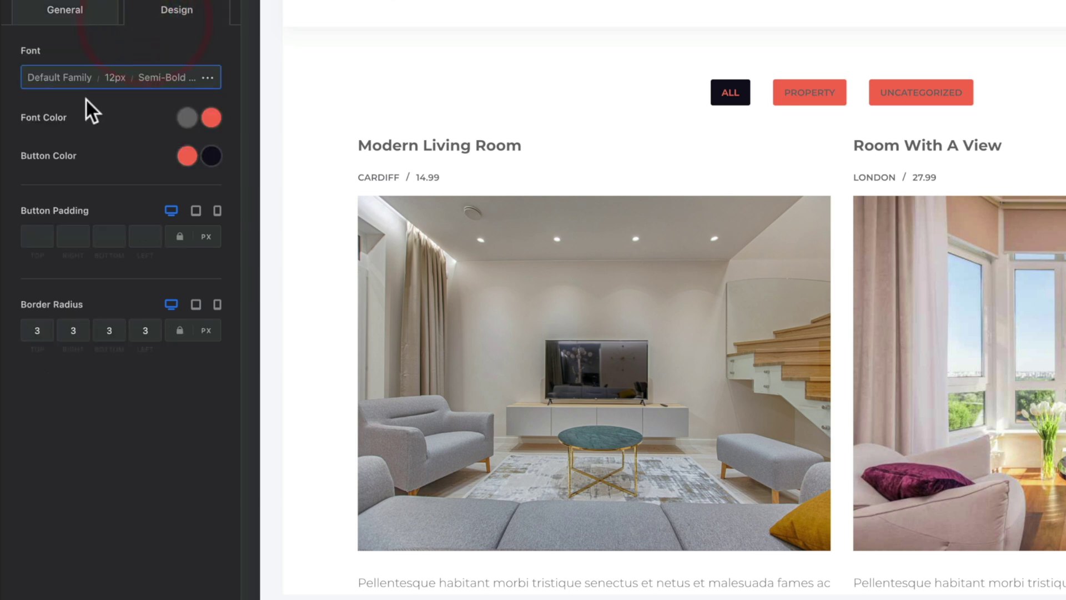
left_click(187, 117)
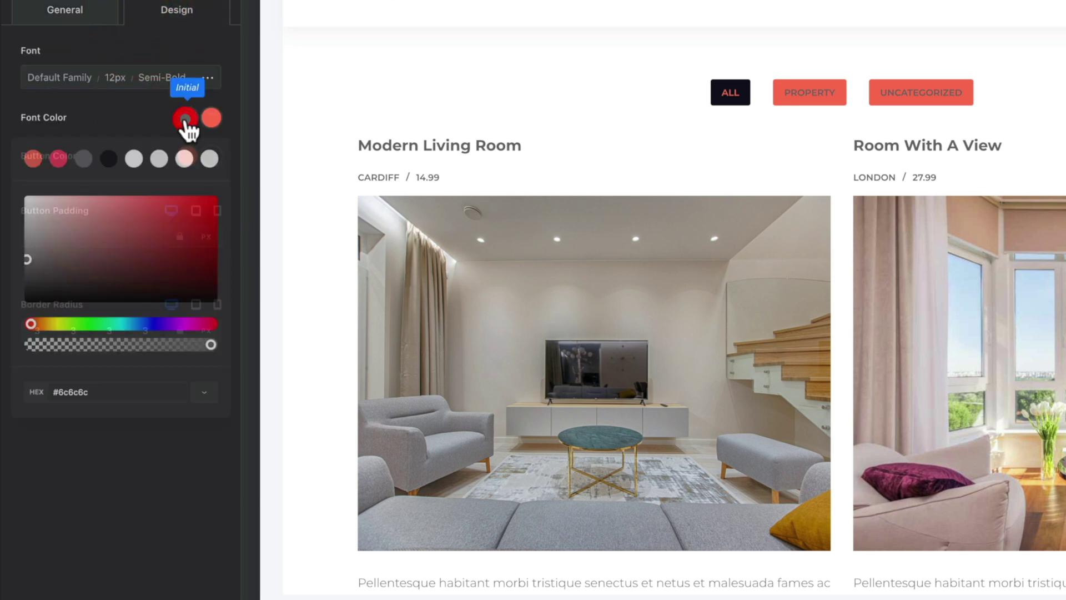
left_click(211, 162)
left_click(128, 441)
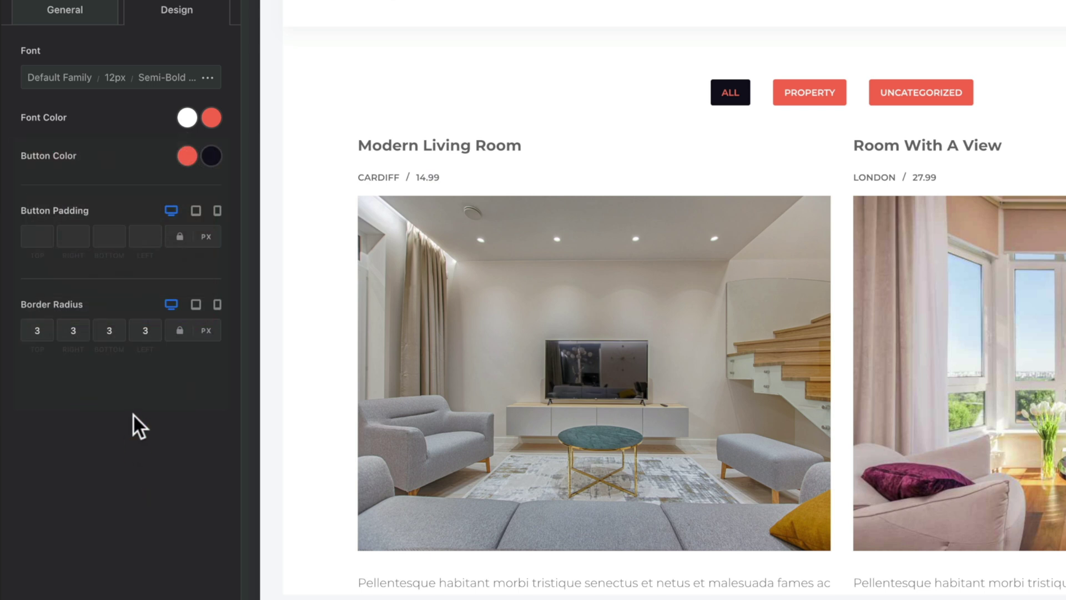
left_click(59, 337)
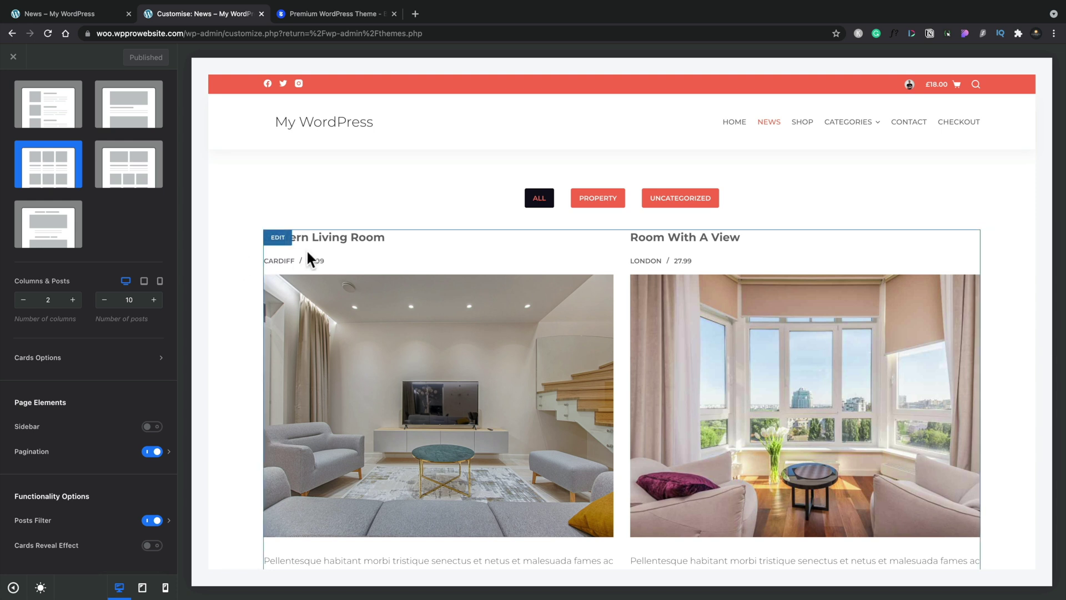
- Review the post cards and their location and price meta in the preview
scroll(346, 361, "down", 4)
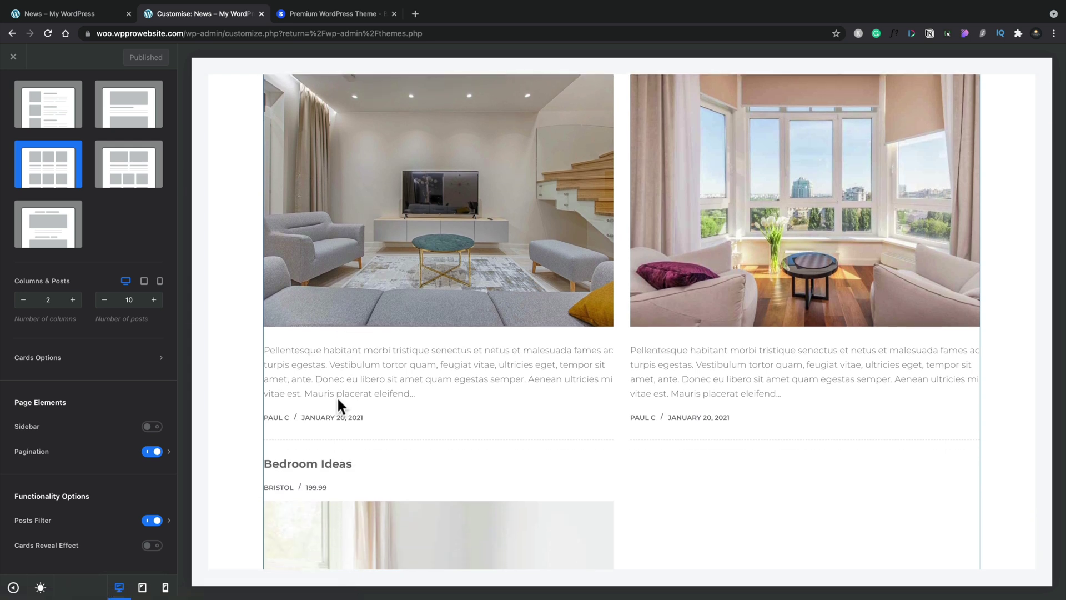
scroll(339, 404, "up", 3)
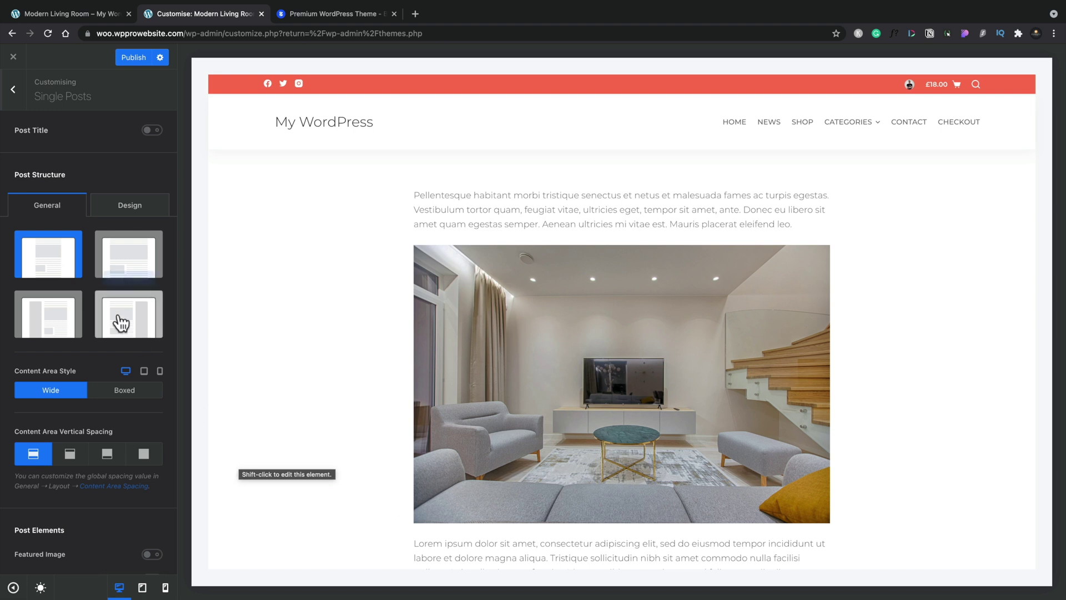
- Enable the Read Progress page element for single posts and check the post preview for the progress bar
scroll(92, 280, "down", 5)
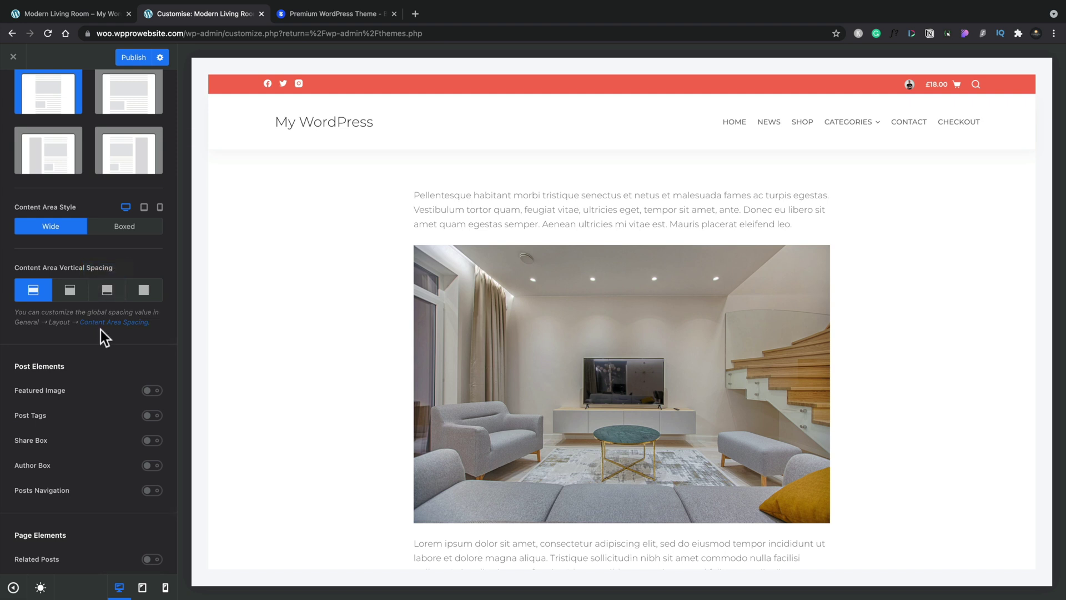
scroll(101, 330, "down", 2)
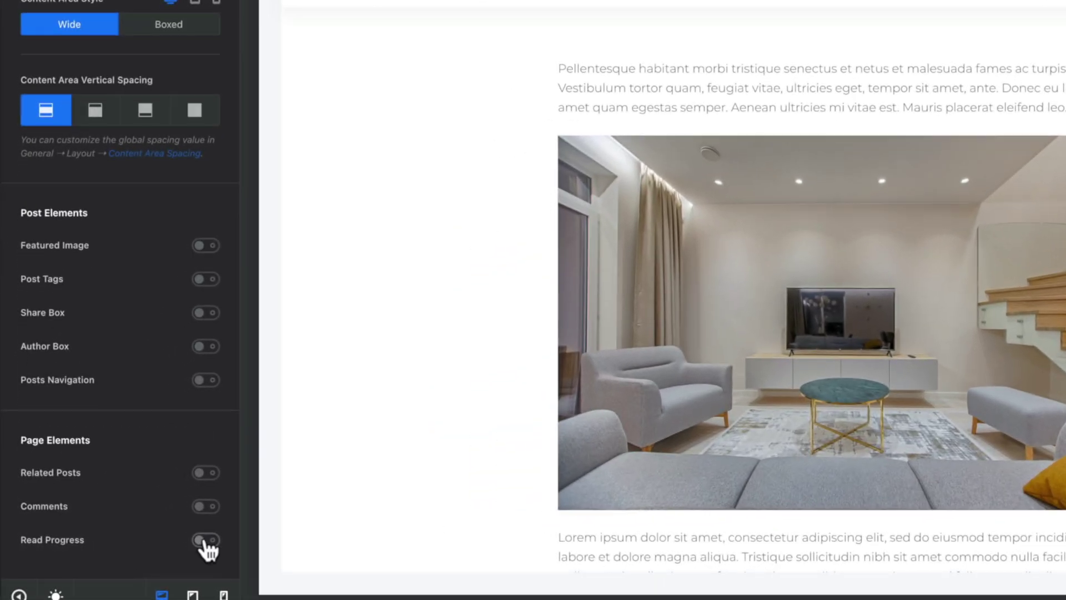
left_click(152, 544)
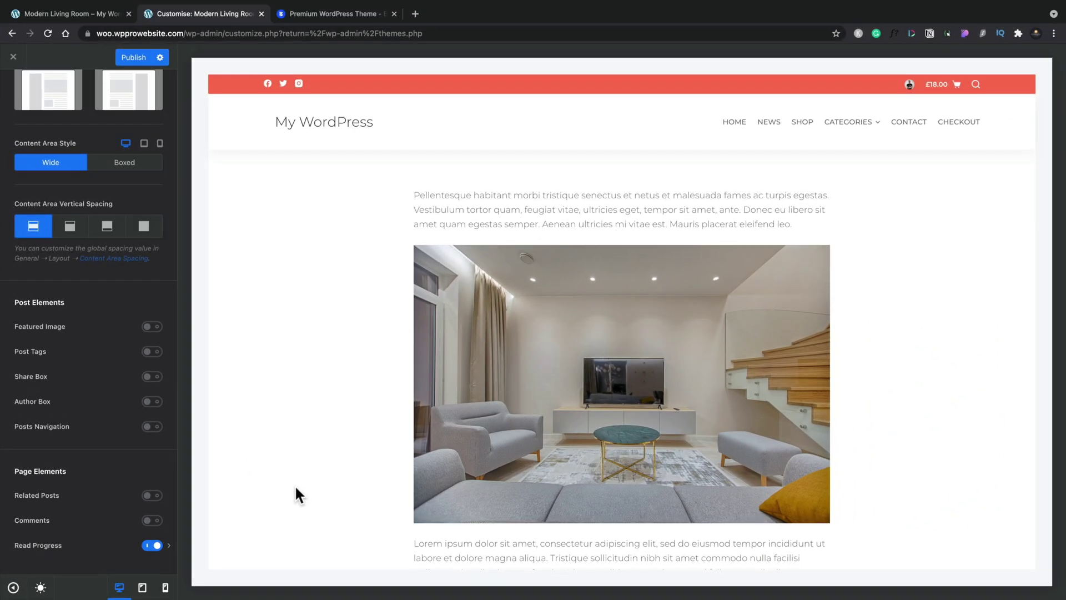
scroll(304, 421, "down", 7)
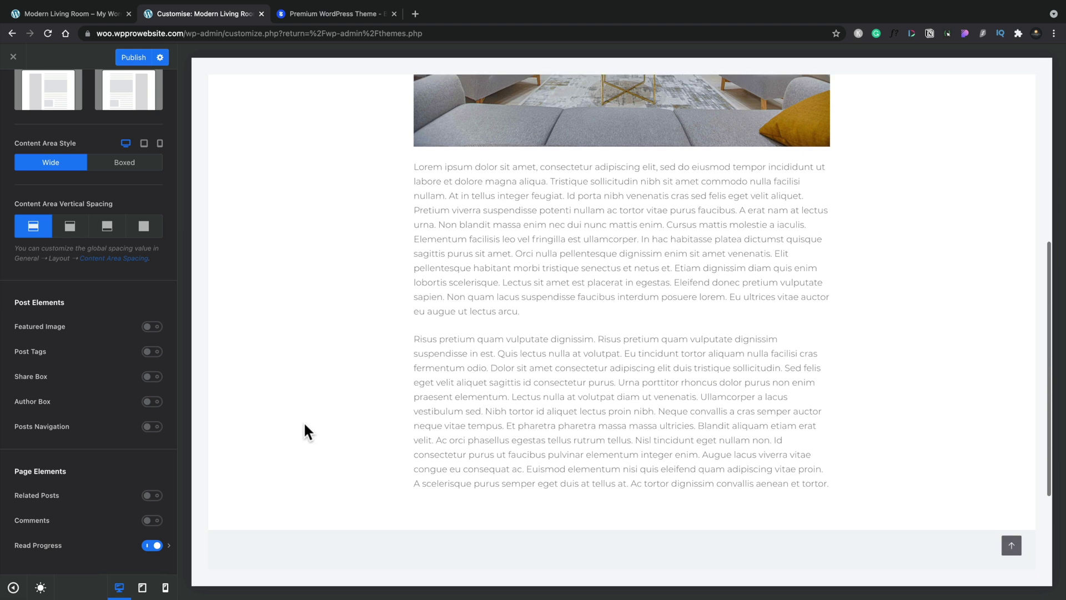
scroll(303, 420, "up", 7)
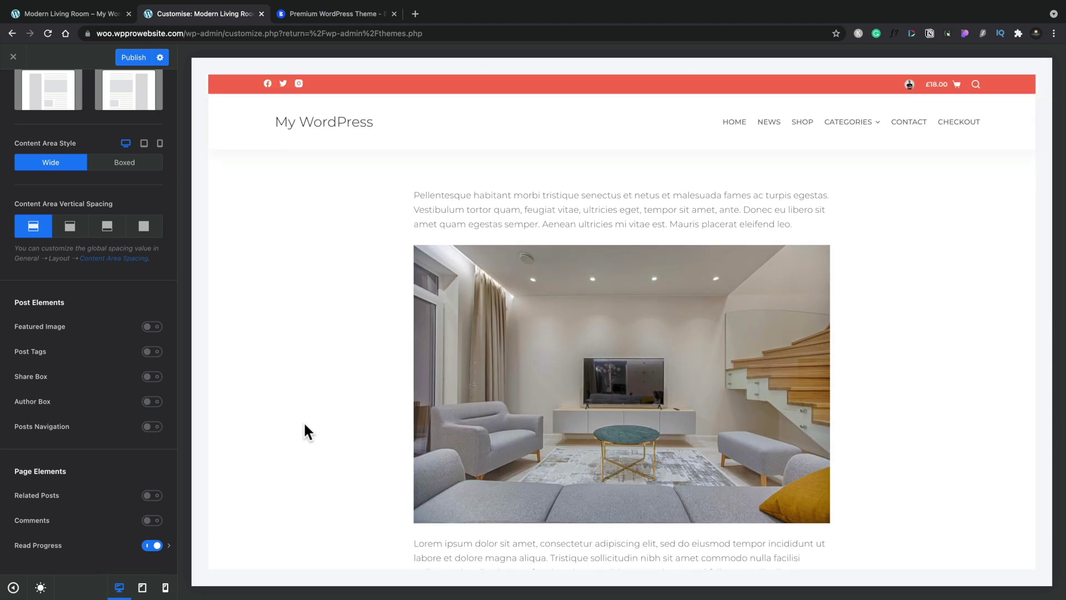
- Check the Read Progress options for auto hide, device visibility, main color and background color
left_click(168, 545)
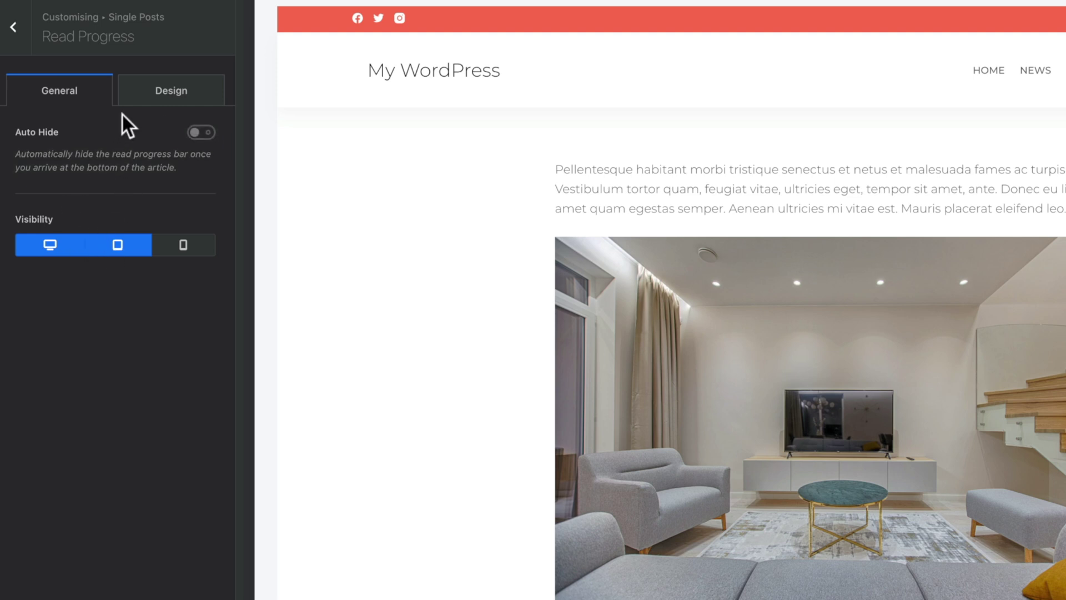
left_click(150, 101)
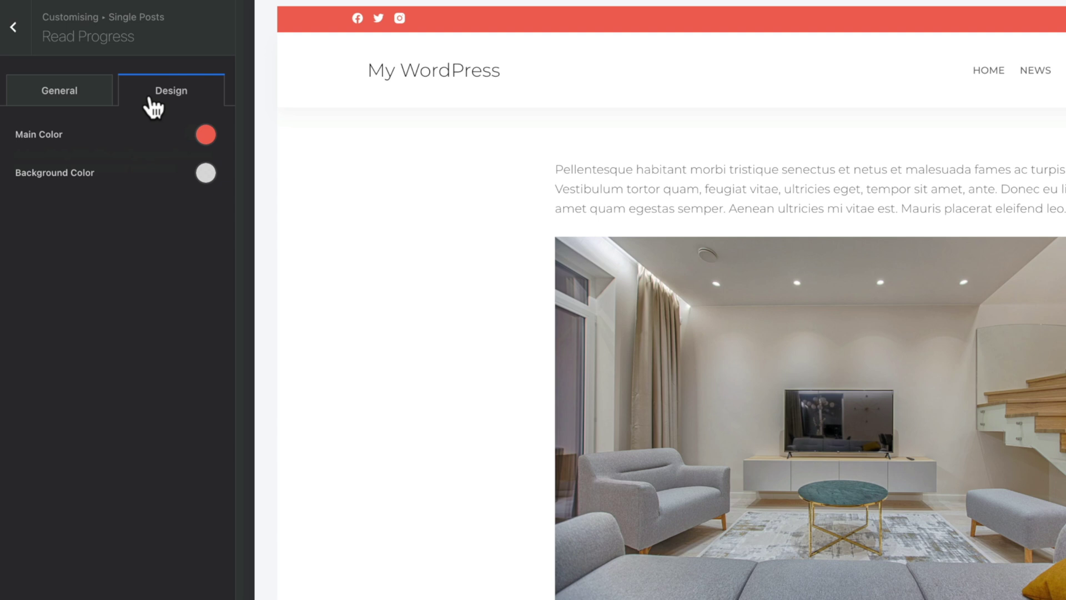
left_click(69, 103)
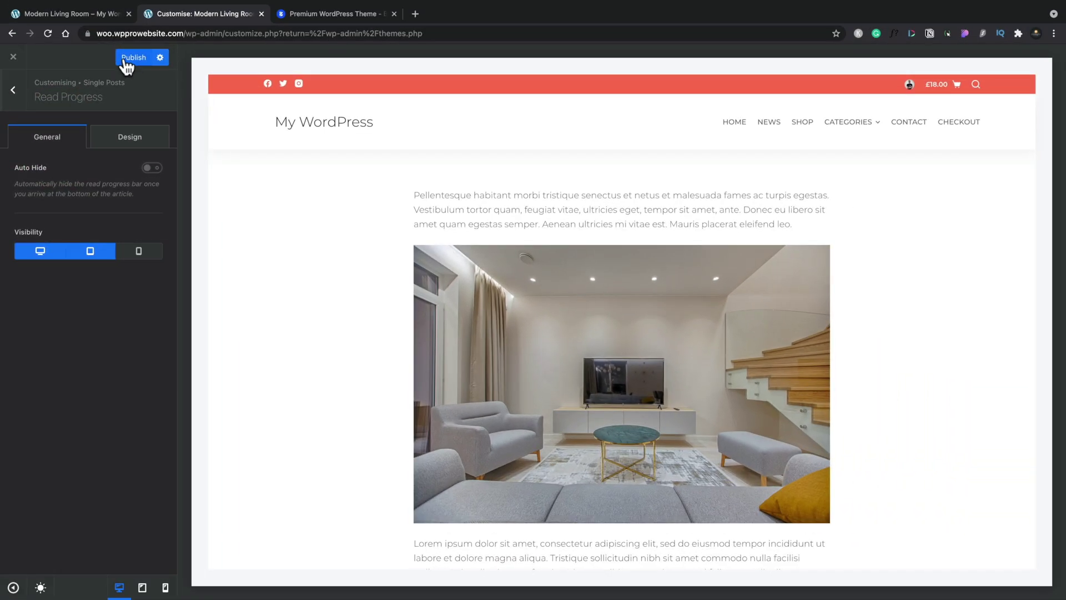
- Publish the Customizer changes and reload the live Modern Living Room post
left_click(125, 58)
left_click(95, 18)
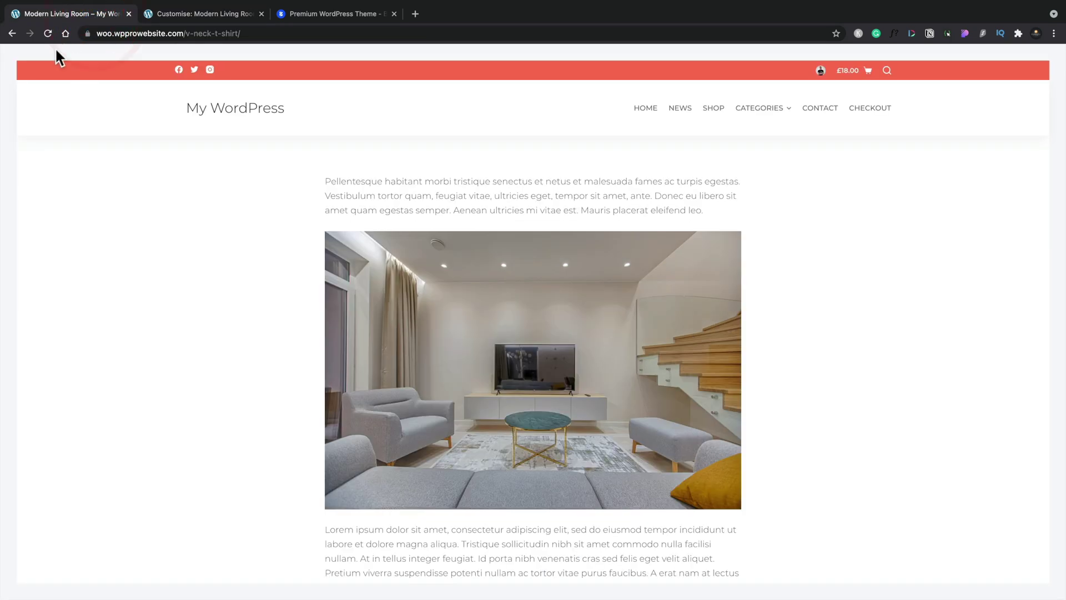
left_click(49, 33)
- Examine how the read progress bar behaves along the live post, moving down the article and back up
scroll(94, 188, "down", 2)
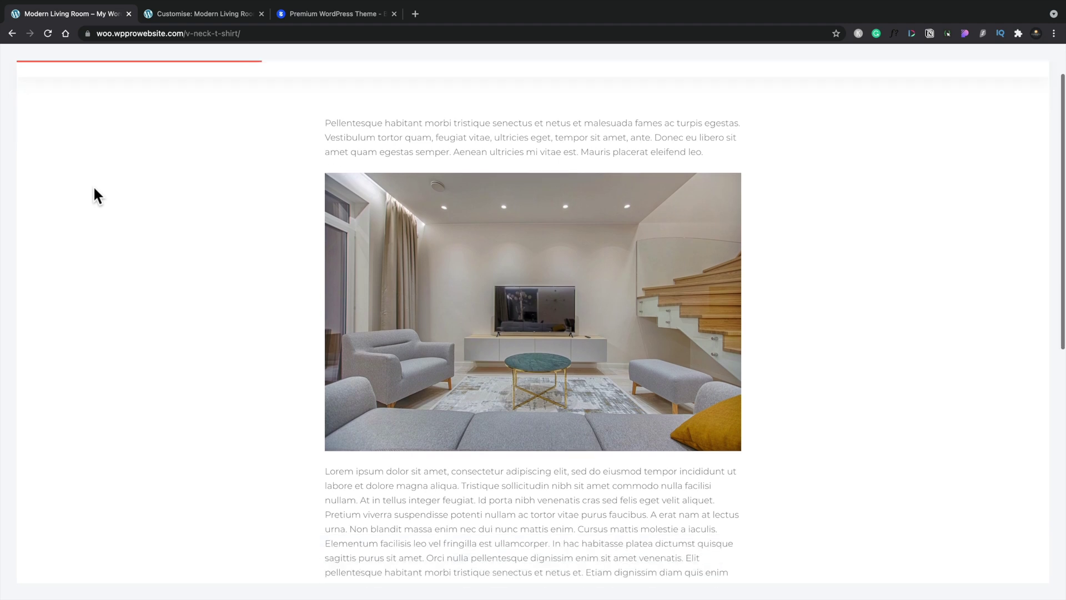
scroll(95, 189, "down", 3)
scroll(94, 189, "down", 3)
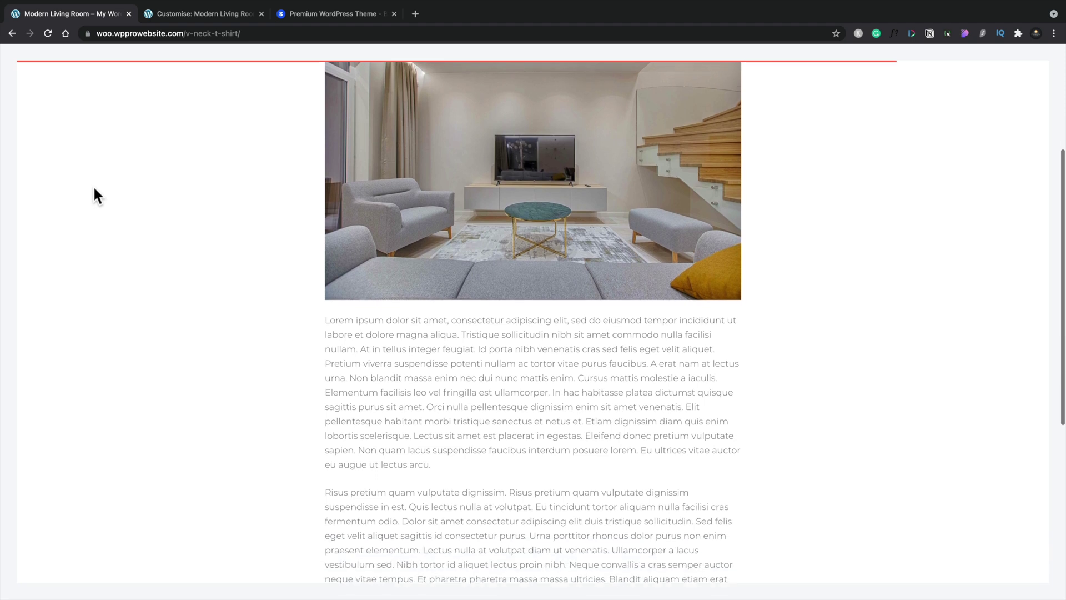
scroll(94, 189, "down", 1)
scroll(94, 189, "up", 2)
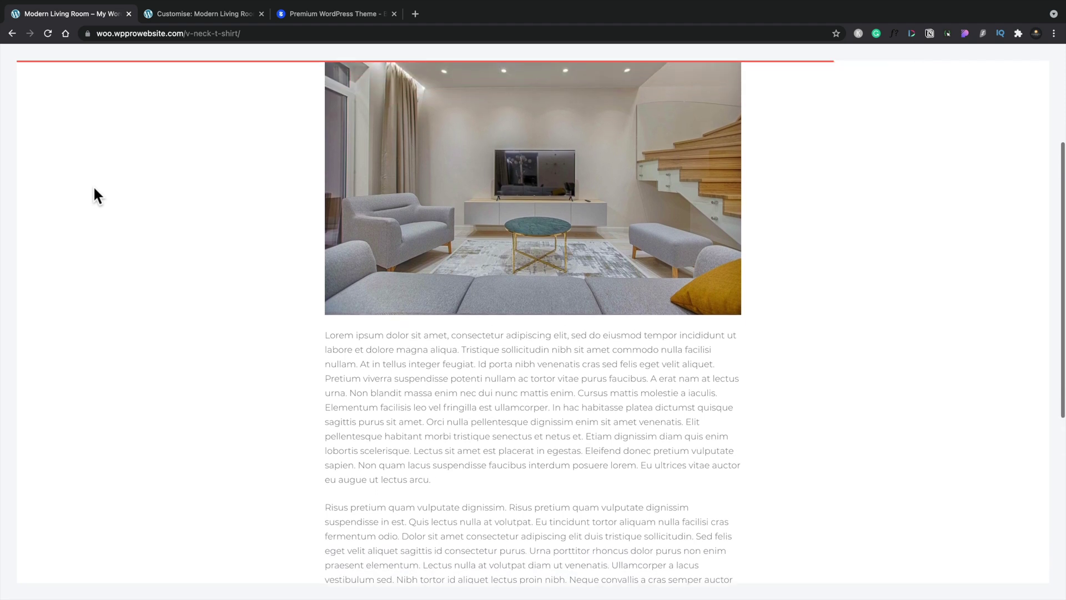
scroll(94, 188, "up", 4)
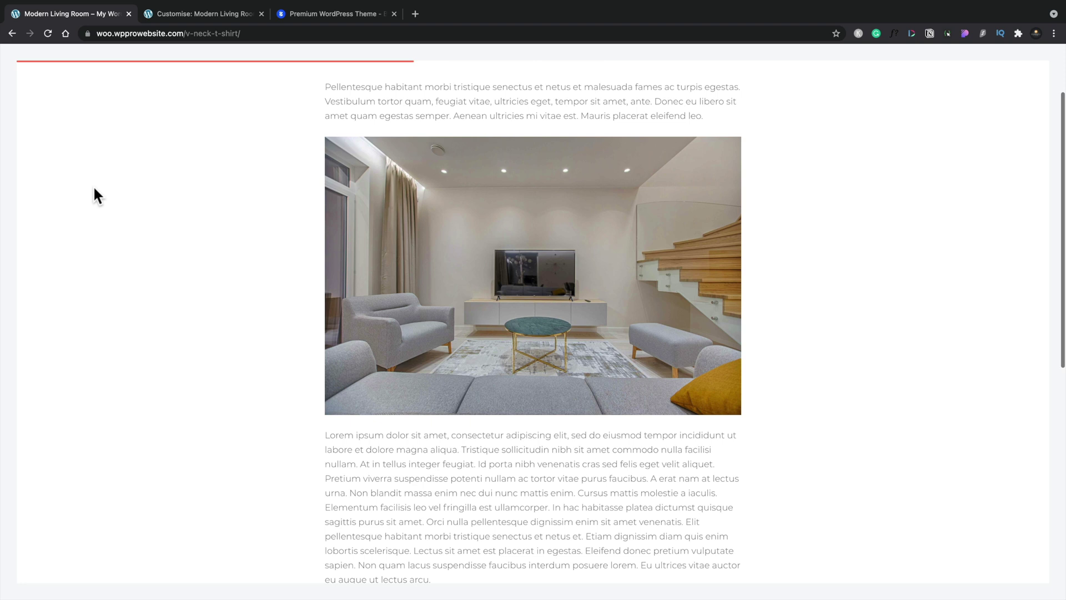
scroll(94, 189, "up", 4)
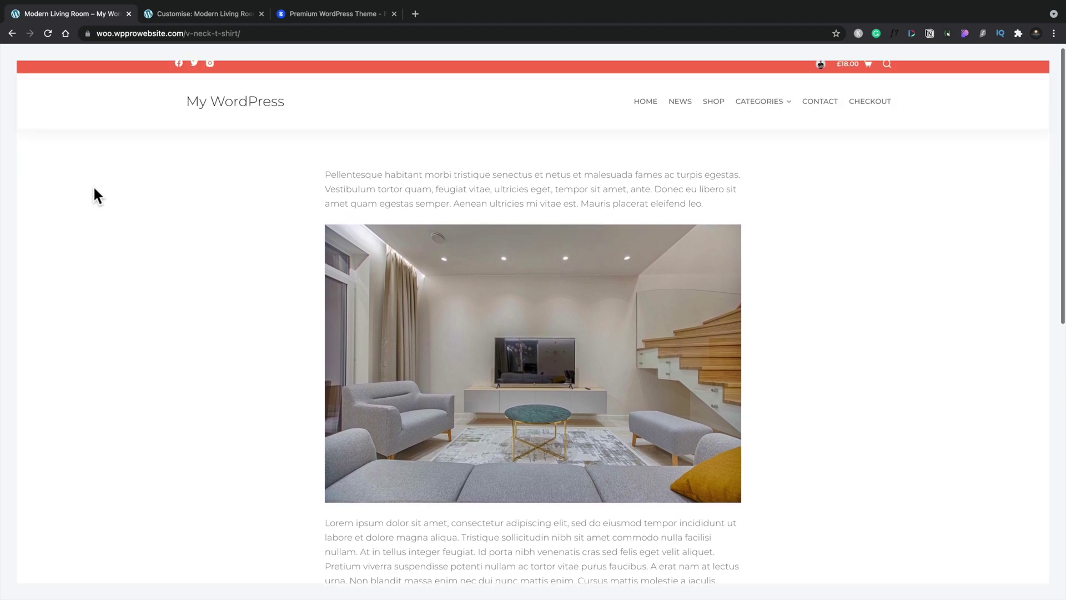
scroll(94, 188, "up", 1)
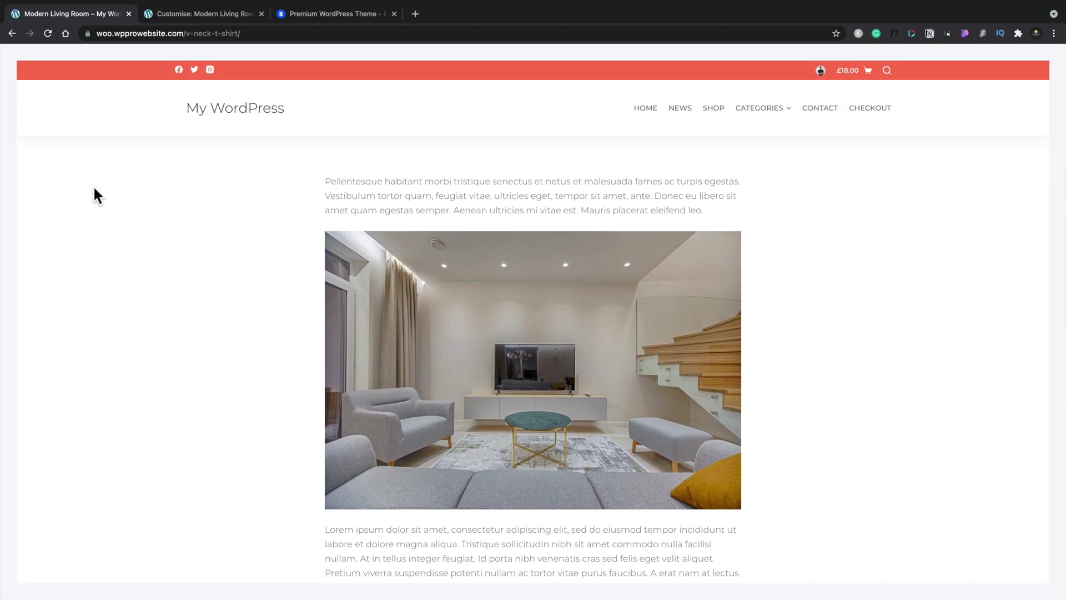
- Return to the Customizer's Single Posts settings and enable the Post Title
left_click(172, 16)
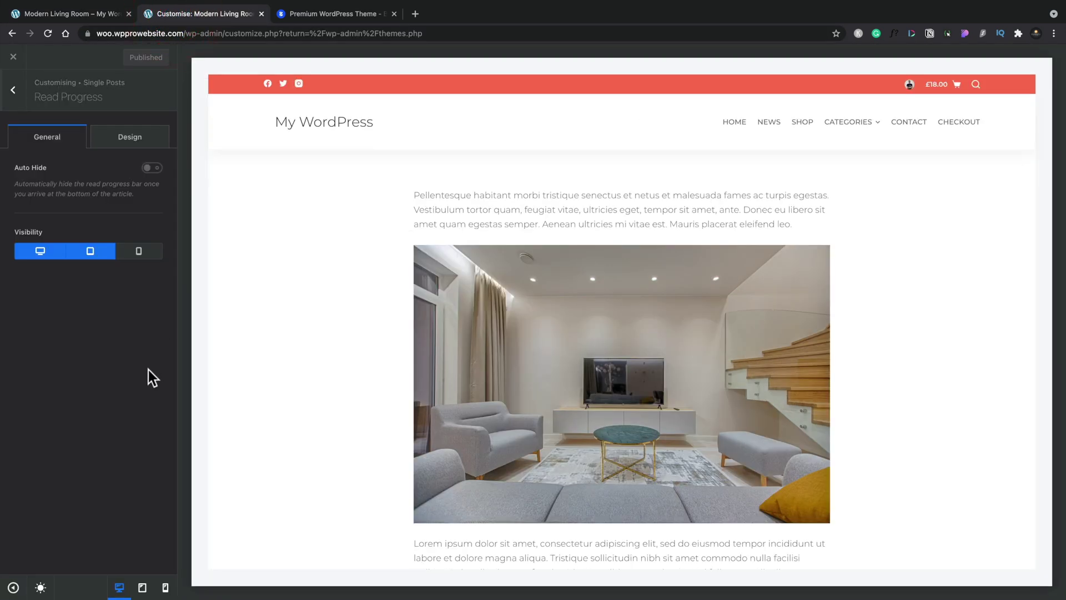
left_click(24, 100)
scroll(101, 278, "up", 10)
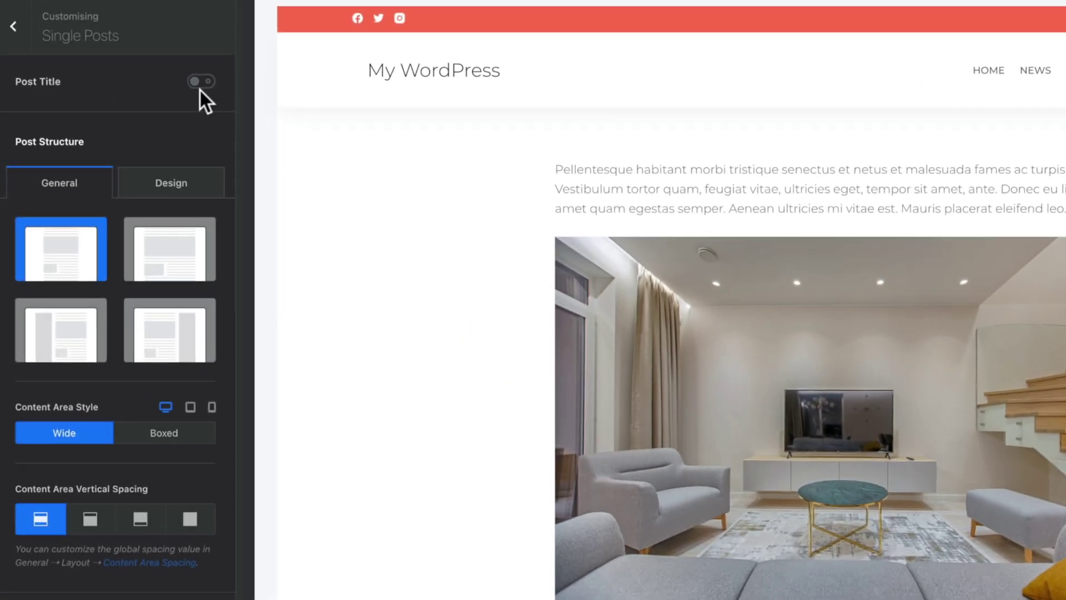
left_click(204, 83)
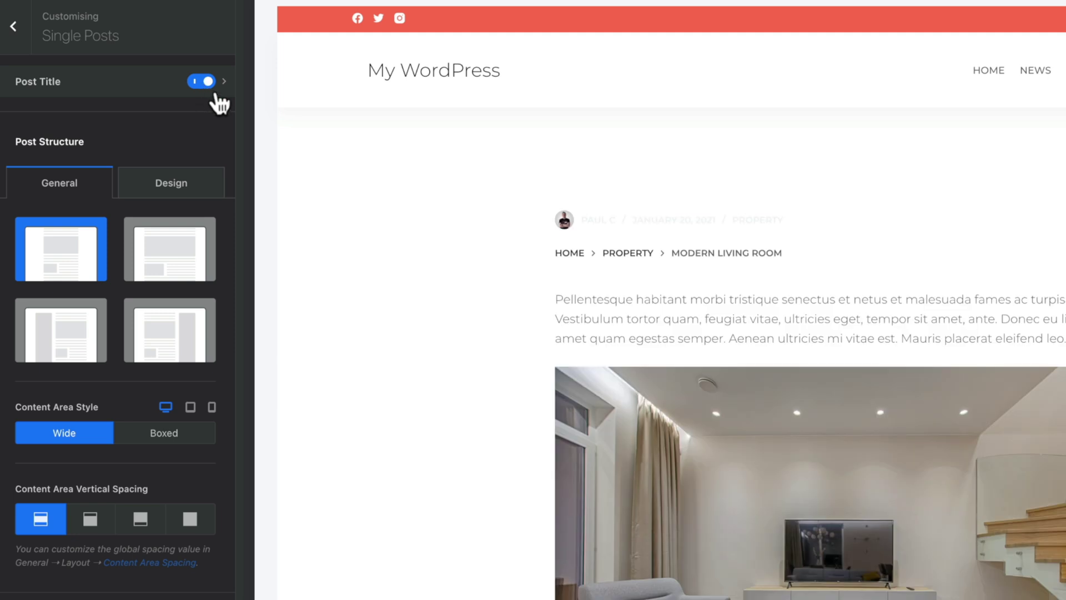
- Switch the single post's Post Title to the Type 2 layout and review the hero banner in the preview
left_click(224, 81)
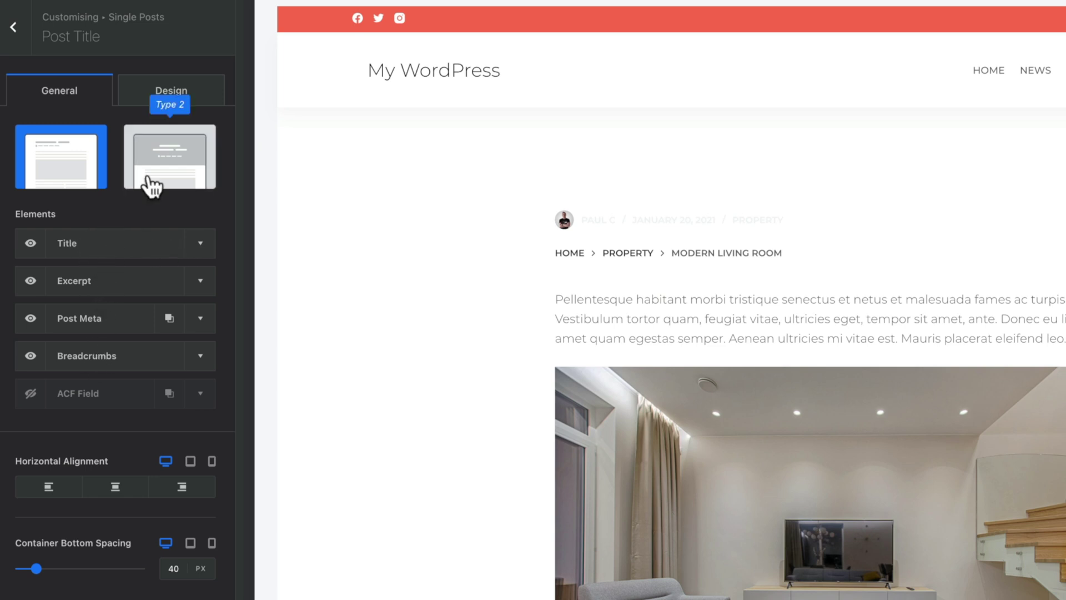
left_click(166, 171)
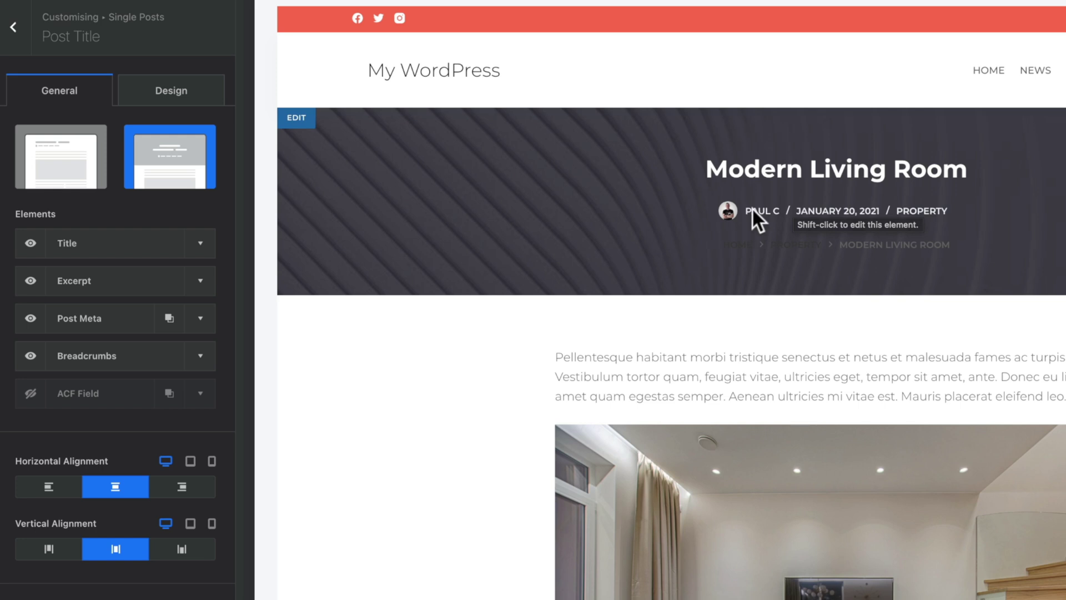
scroll(532, 420, "down", 10)
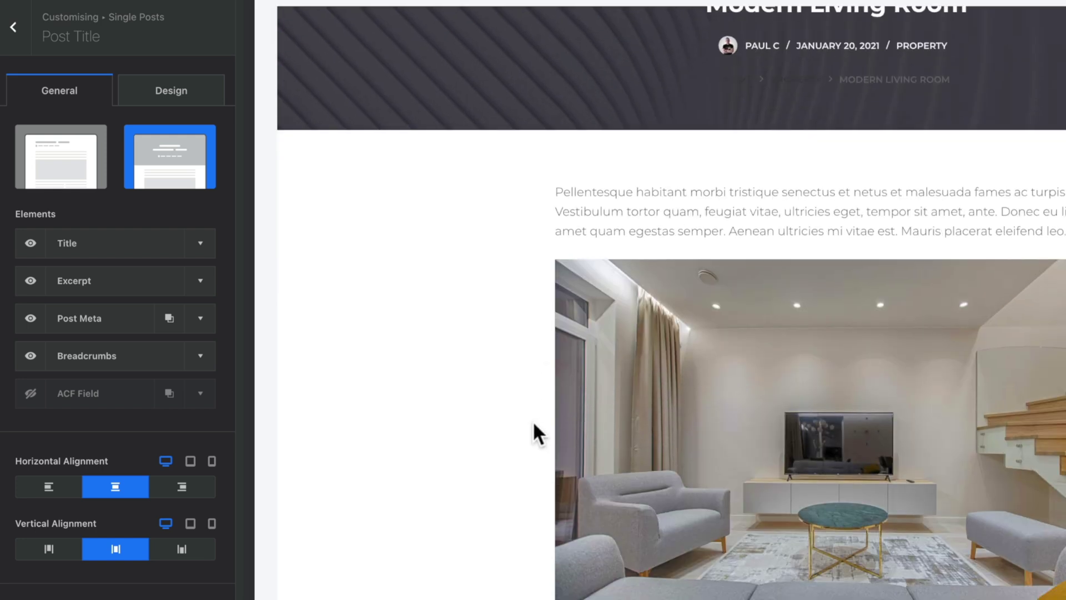
scroll(532, 421, "up", 15)
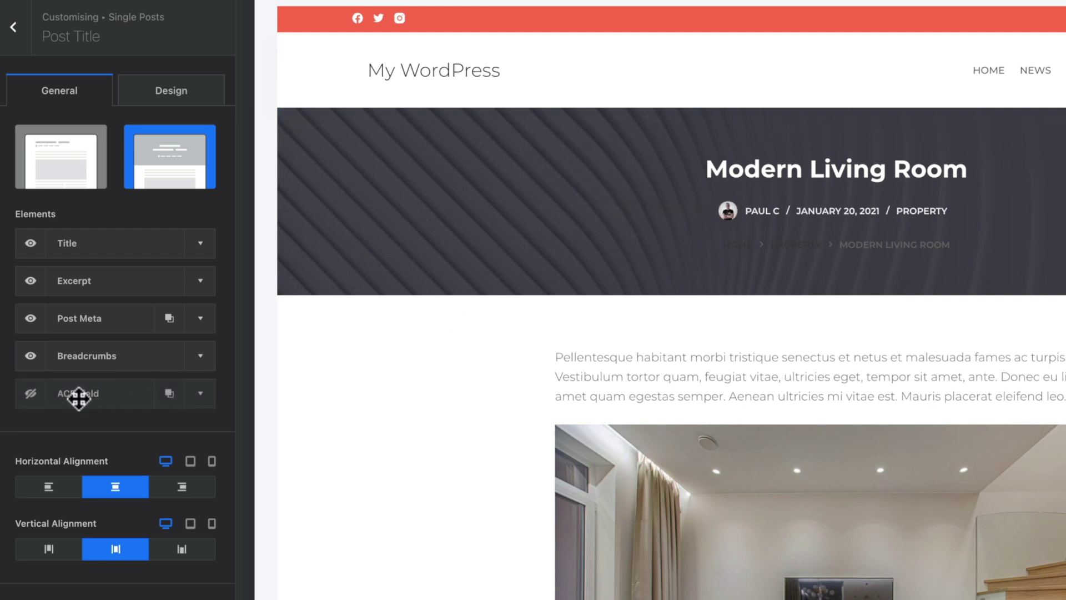
- Enable the ACF Field element in the Post Title, set its field to Location and turn on its label
left_click(30, 393)
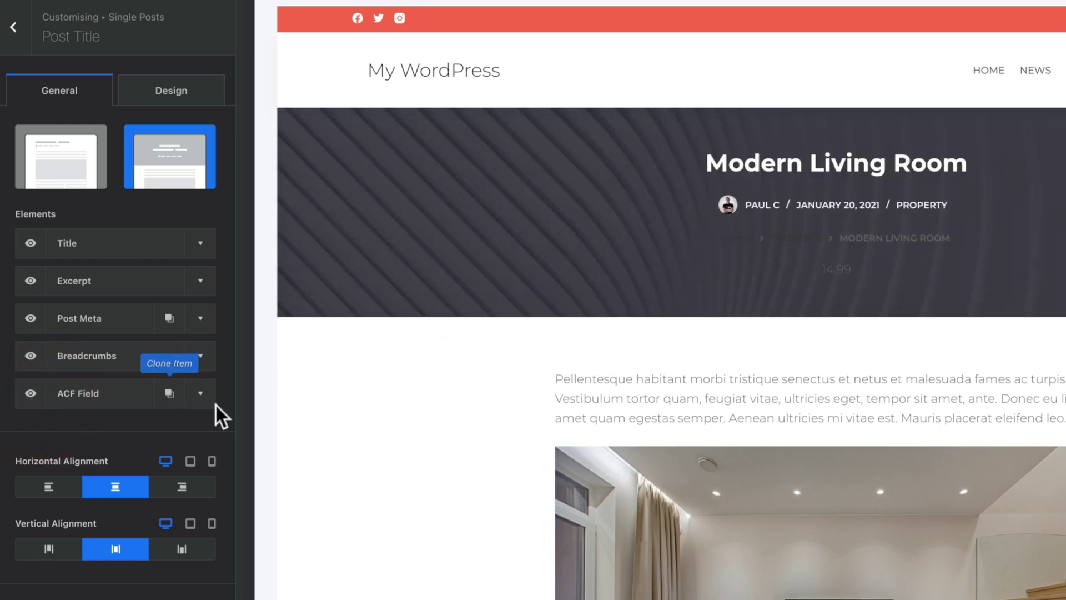
left_click(201, 393)
scroll(207, 405, "down", 2)
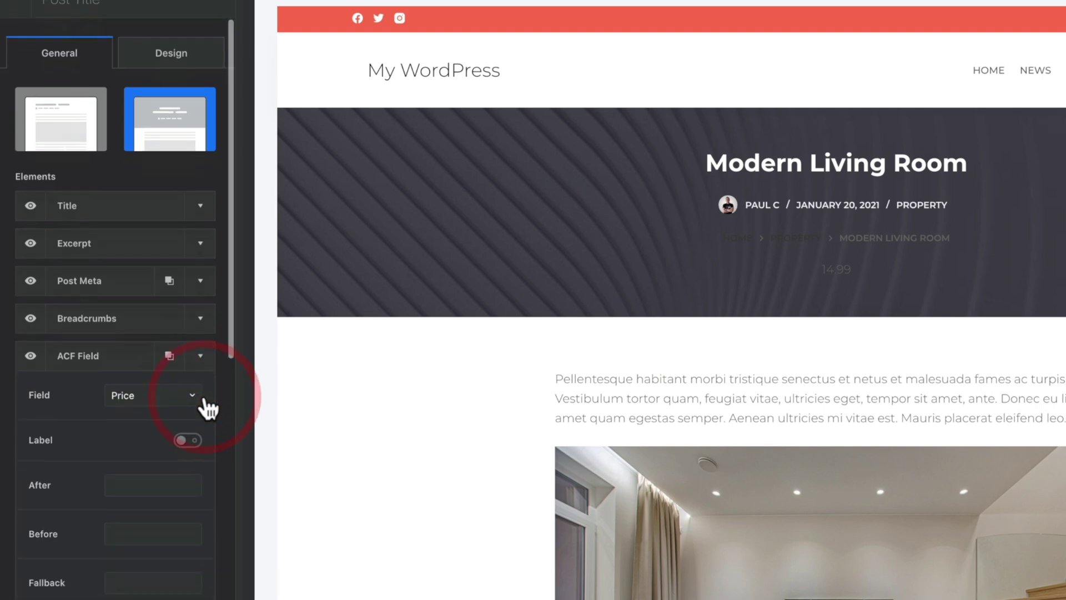
left_click(192, 350)
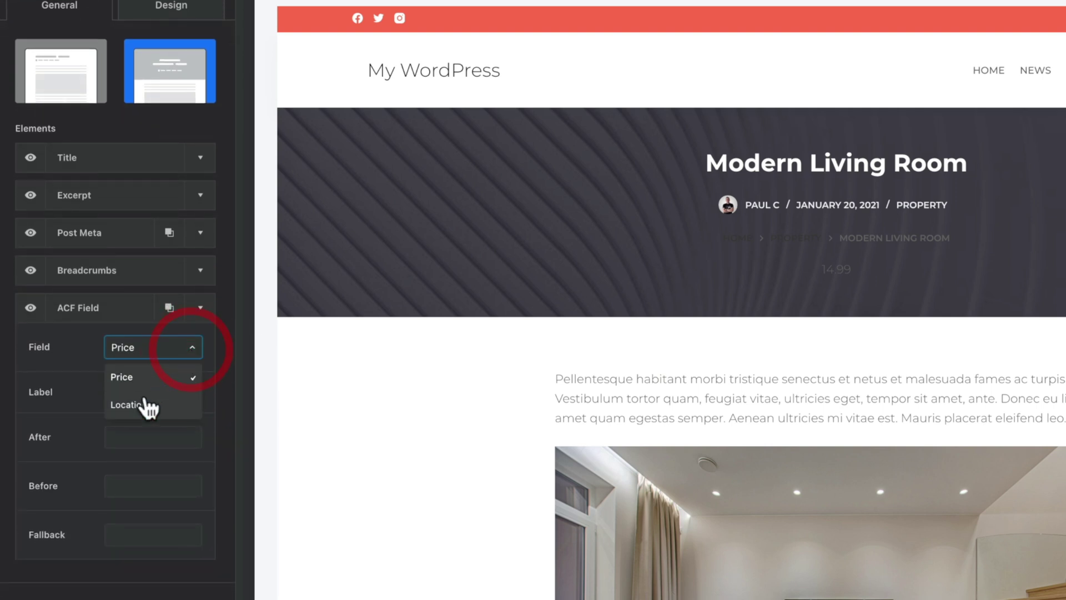
left_click(143, 400)
left_click(189, 393)
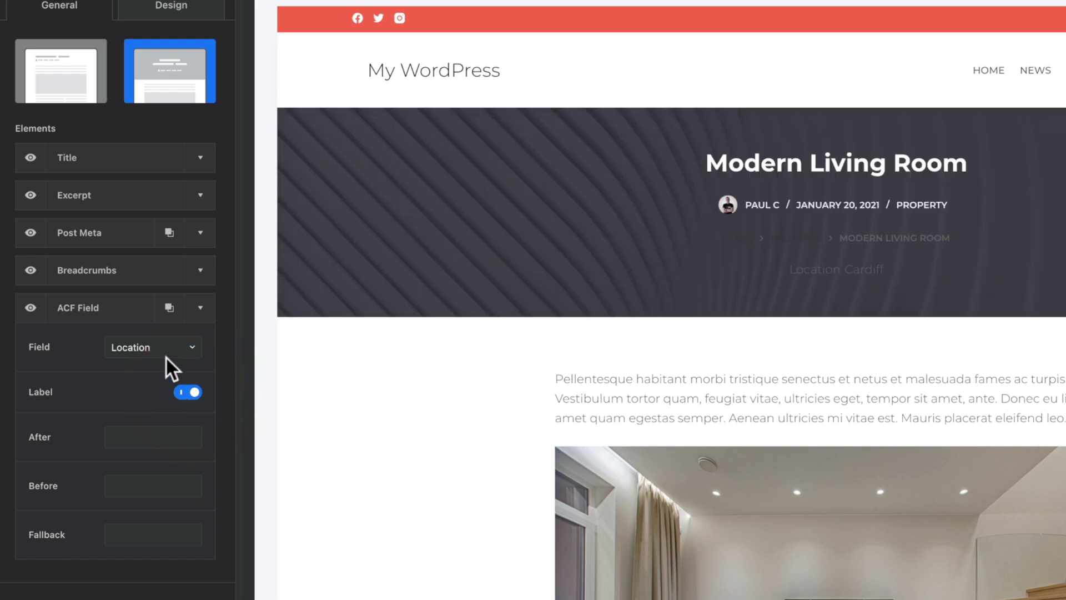
left_click(121, 307)
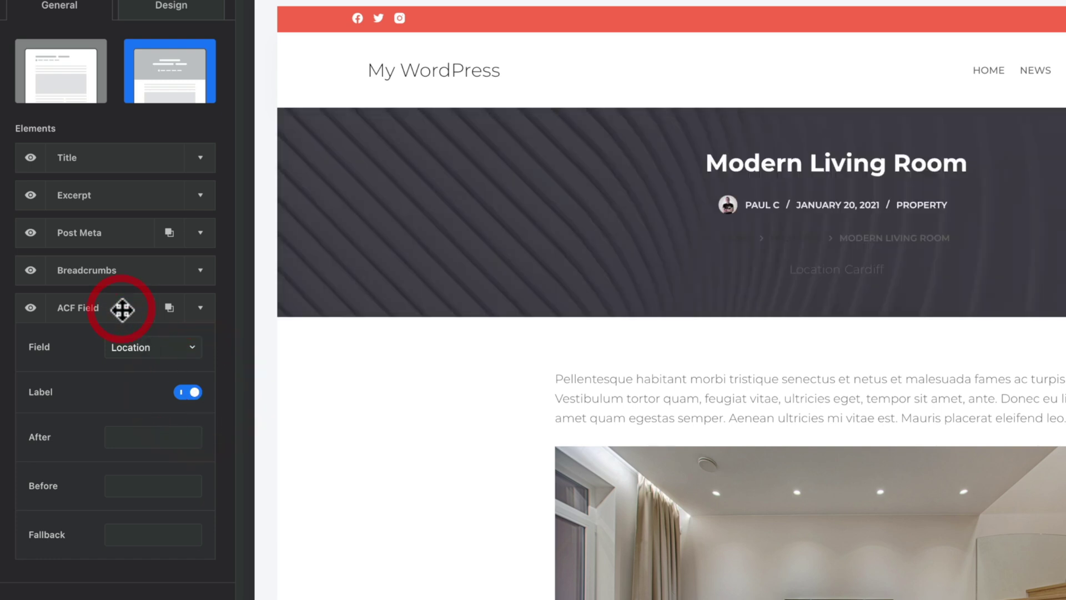
left_click(200, 309)
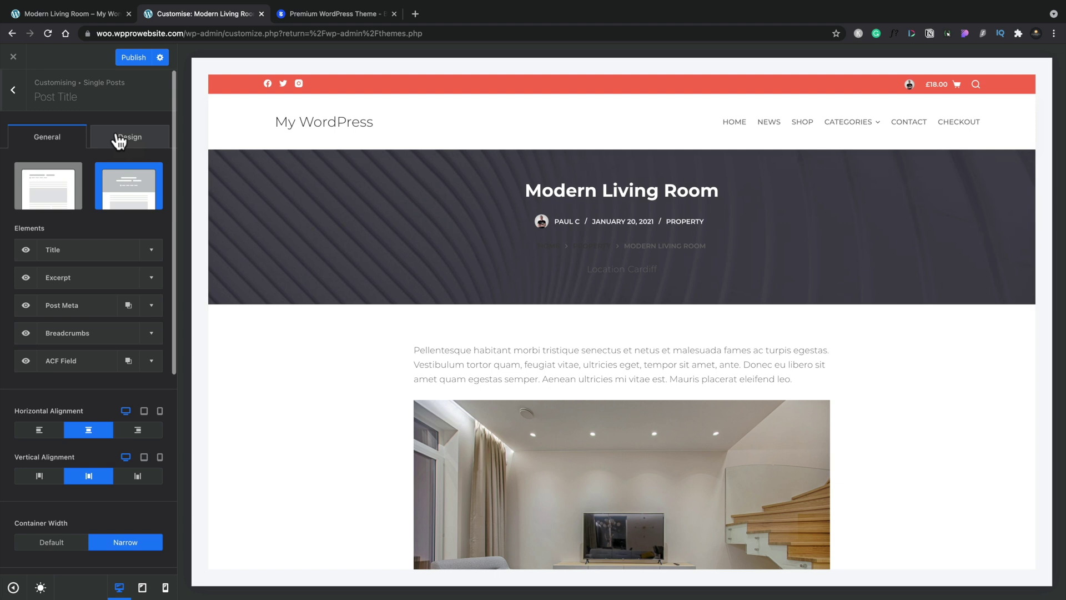
- In the Post Title design options, set the breadcrumbs text colour to light grey #eaeaea
left_click(114, 137)
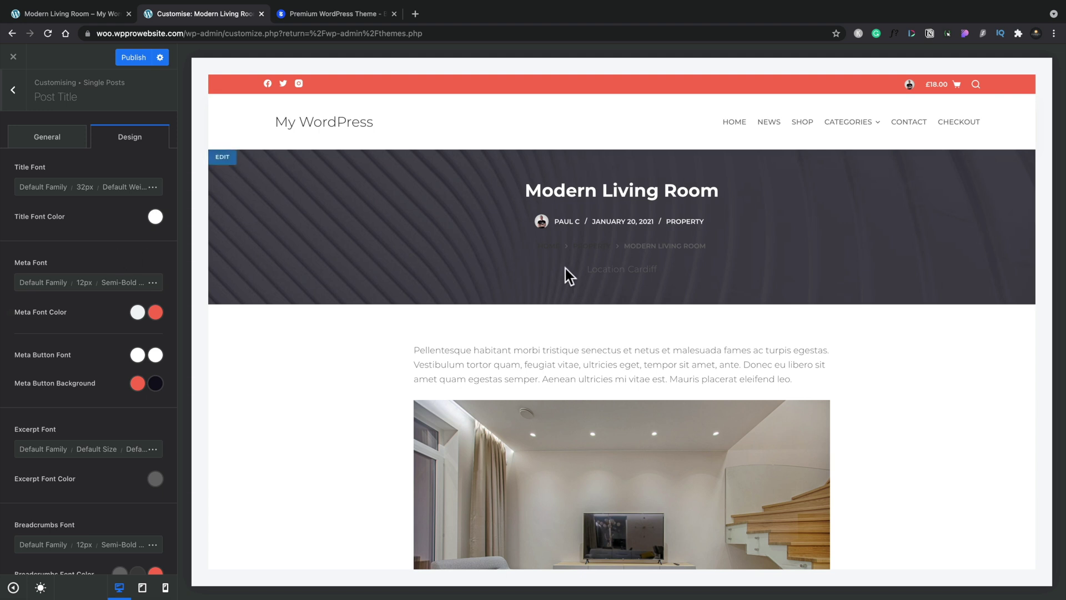
scroll(91, 425, "down", 3)
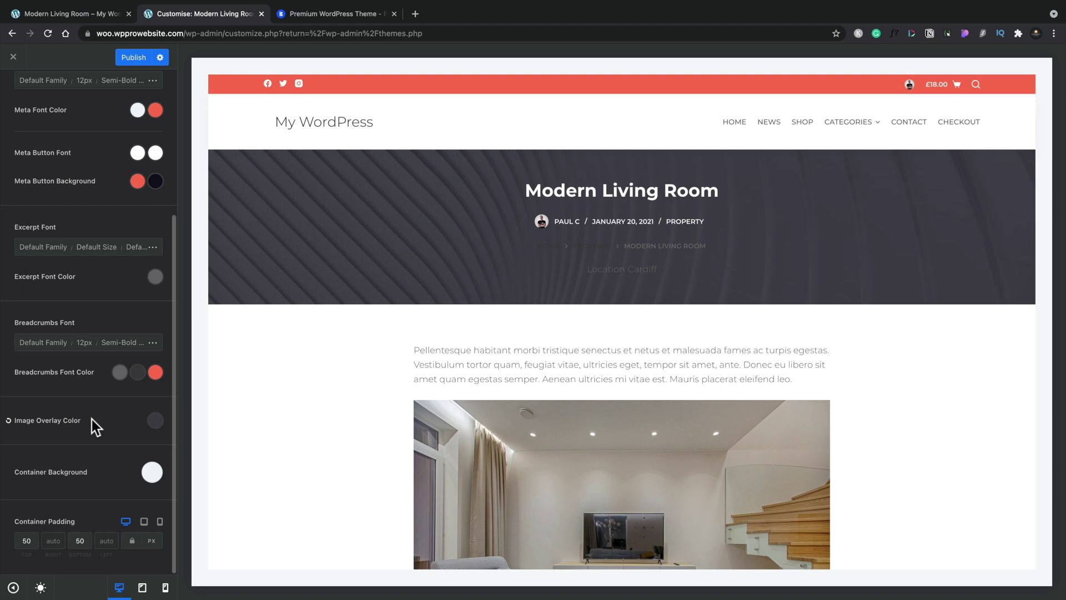
scroll(91, 419, "up", 3)
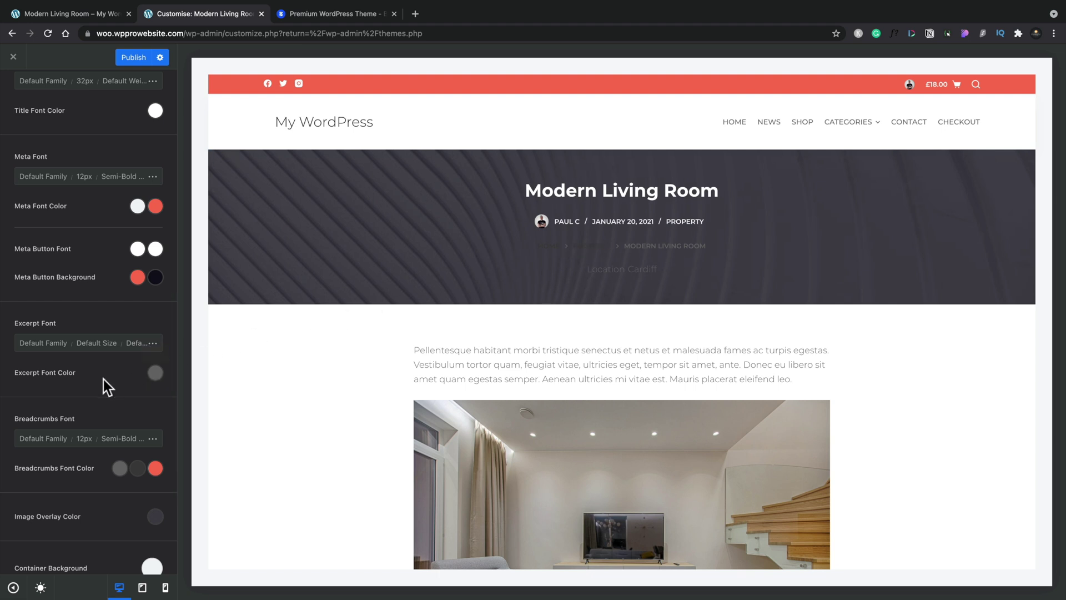
scroll(103, 379, "down", 1)
left_click(119, 454)
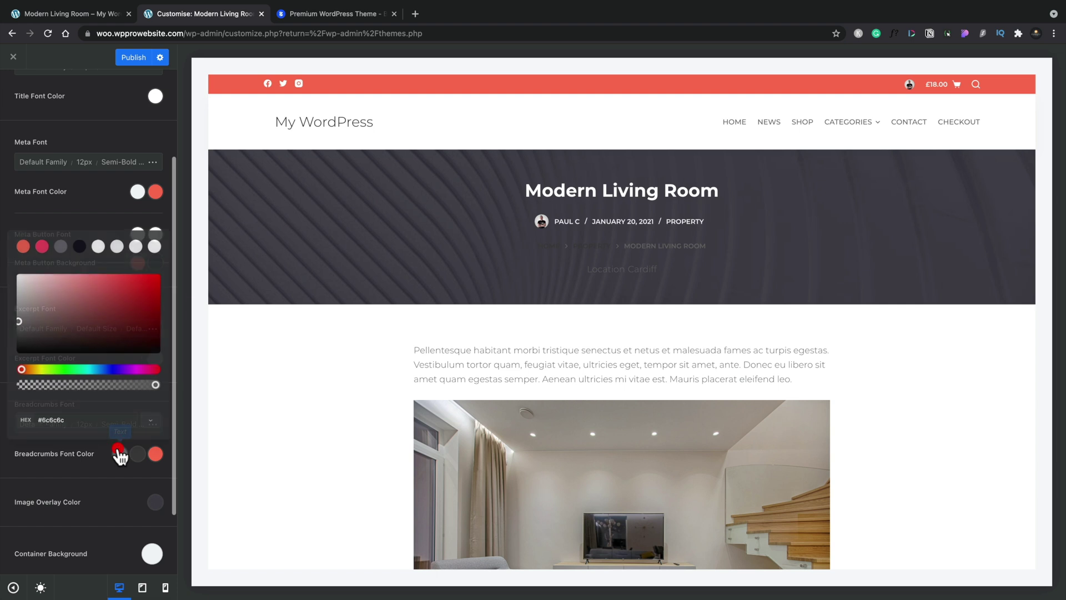
left_click(16, 281)
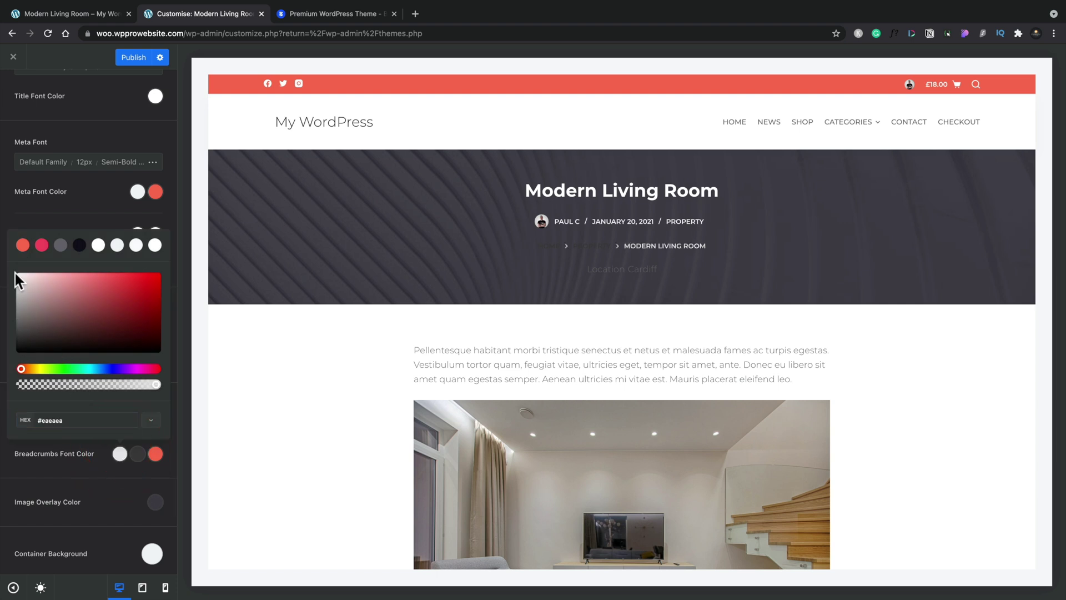
left_click(51, 462)
- Change the breadcrumbs' initial link colour to a neutral light grey that reads against the dark hero banner
left_click(139, 461)
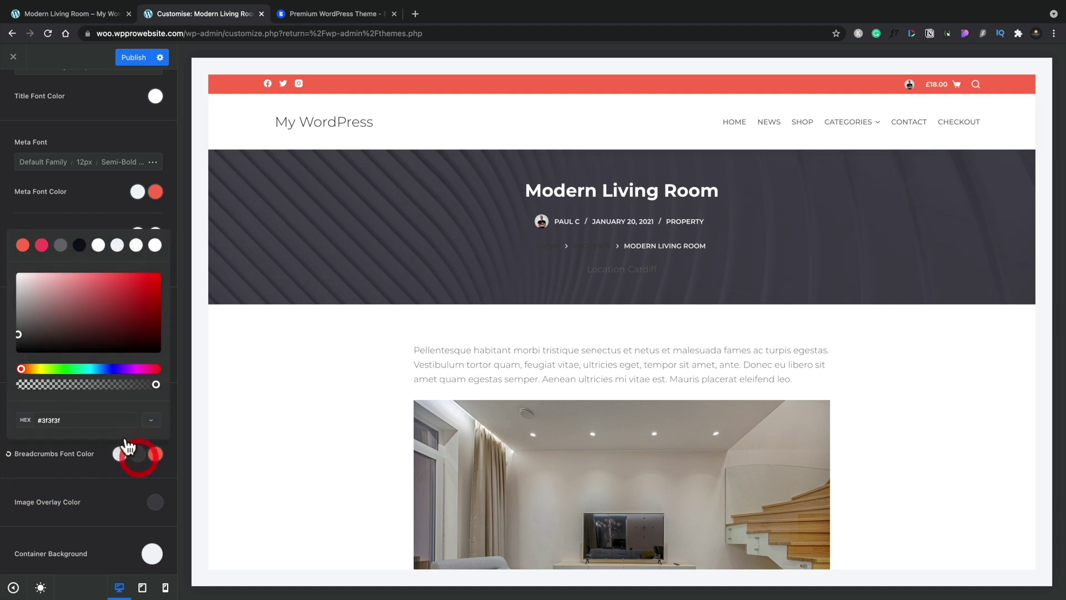
left_click(32, 300)
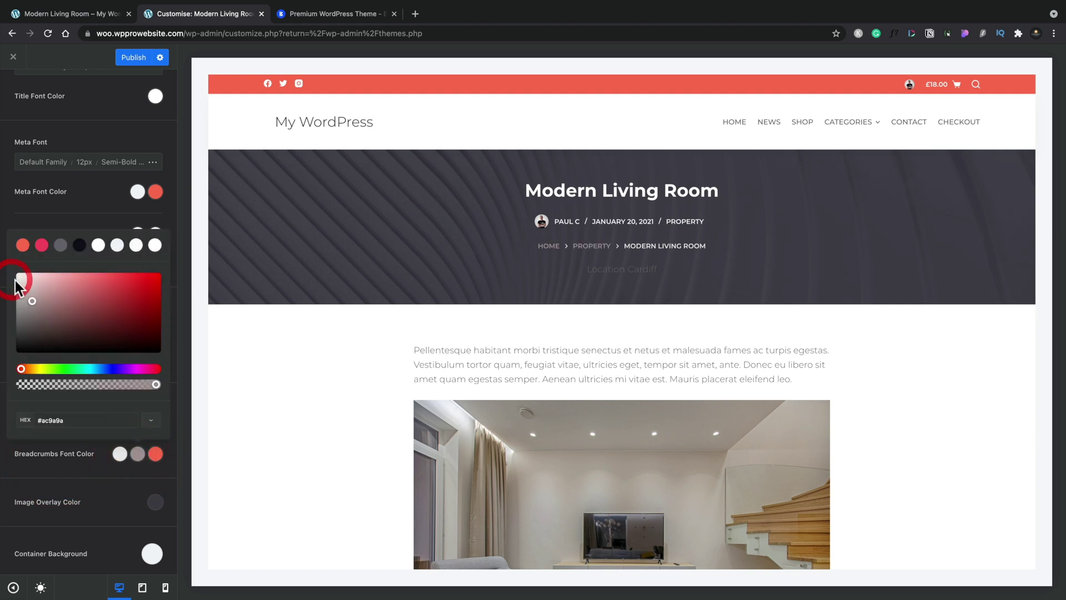
left_click_drag(15, 281, 15, 291)
left_click(65, 478)
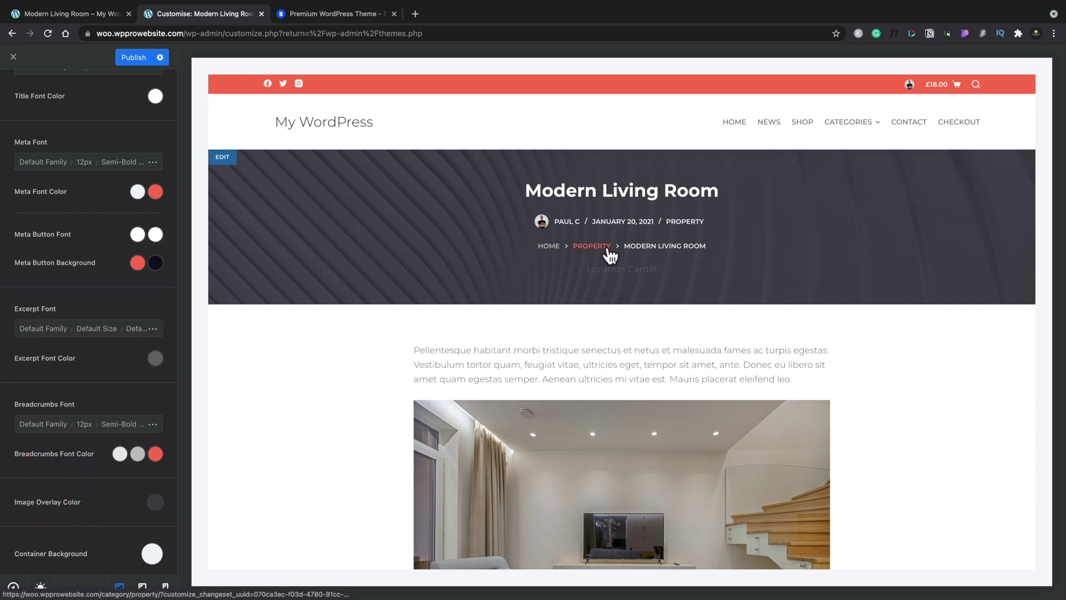
scroll(114, 388, "down", 3)
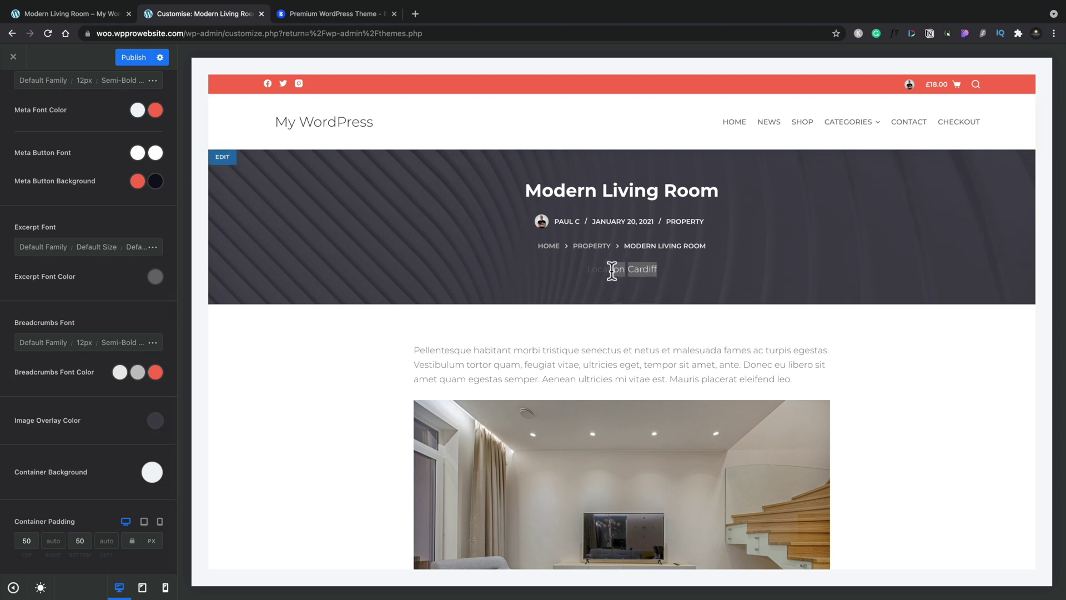
left_click_drag(600, 365, 512, 356)
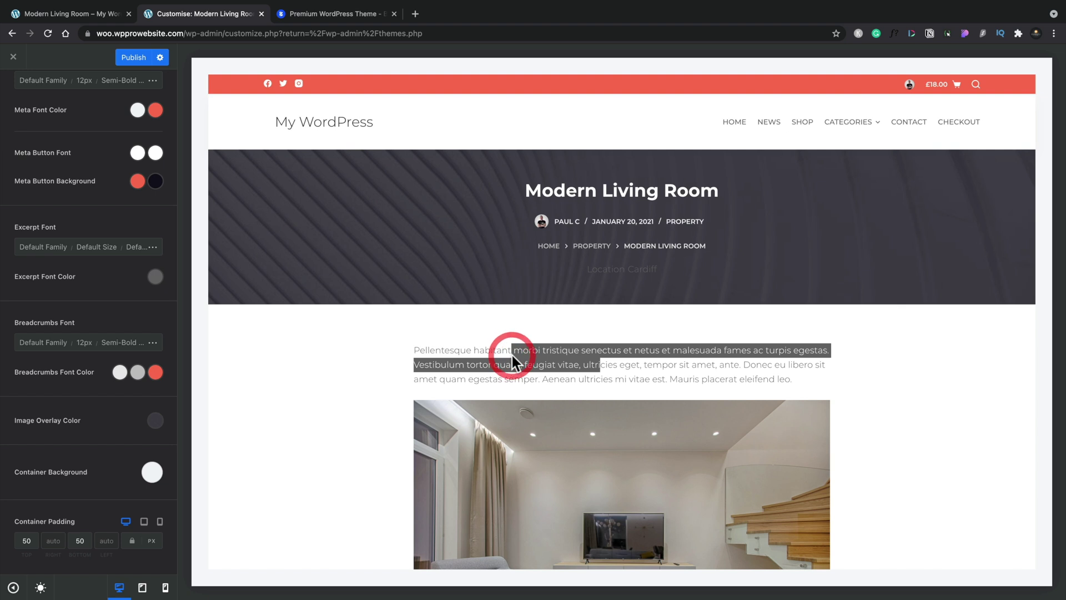
left_click(505, 361)
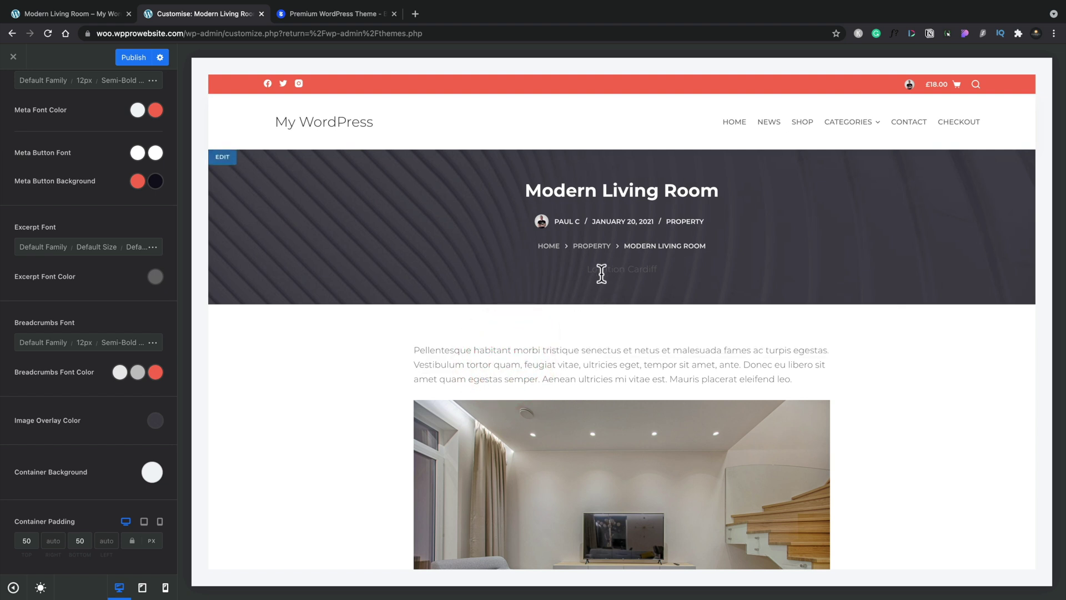
- Duplicate the ACF Field element in the Post Title's general options and set the copy's field to Price
scroll(36, 132, "up", 5)
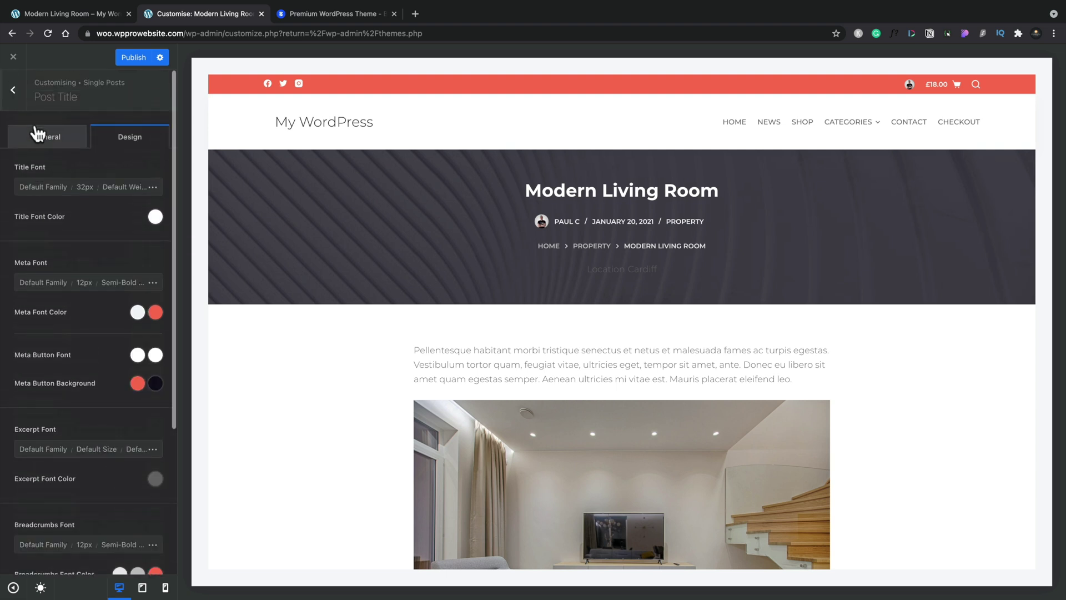
left_click(50, 139)
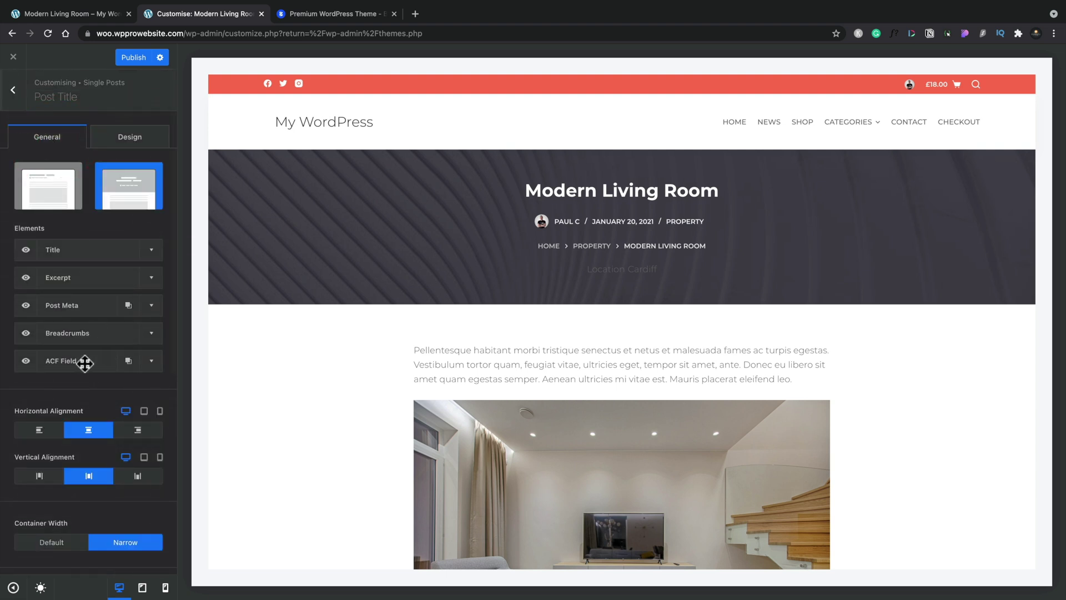
left_click(128, 361)
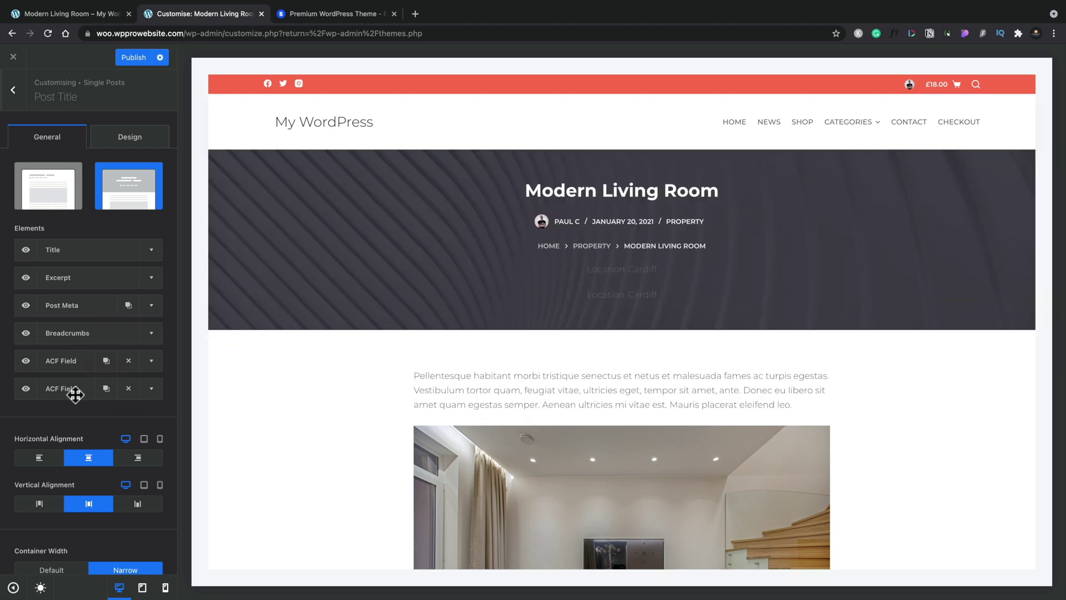
left_click(151, 388)
left_click(119, 418)
left_click(105, 440)
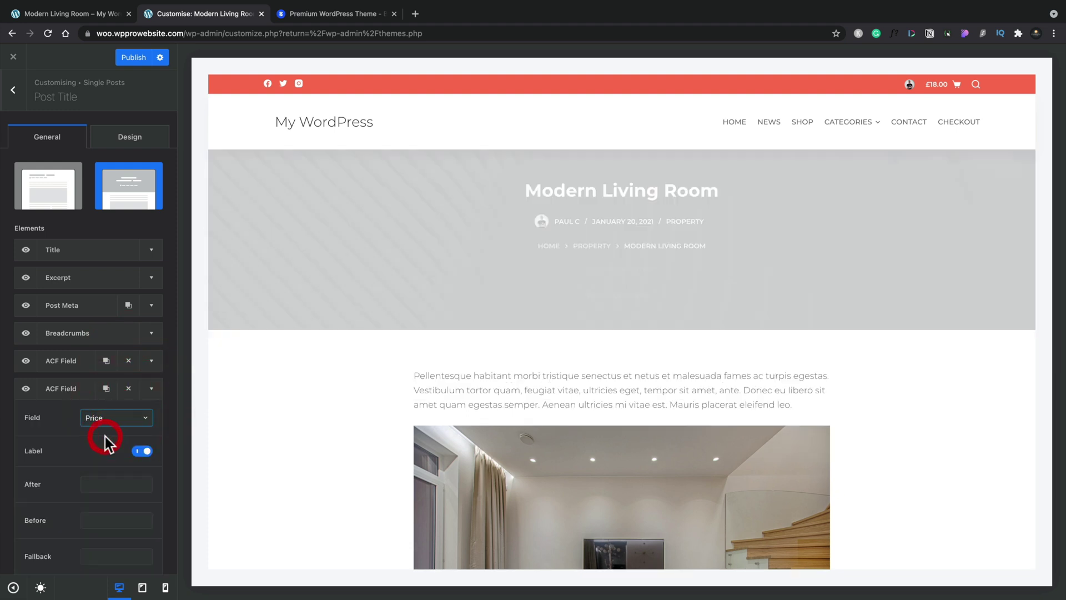
- Add a £ sign before the Price value in the second ACF Field element and collapse its options
left_click(102, 487)
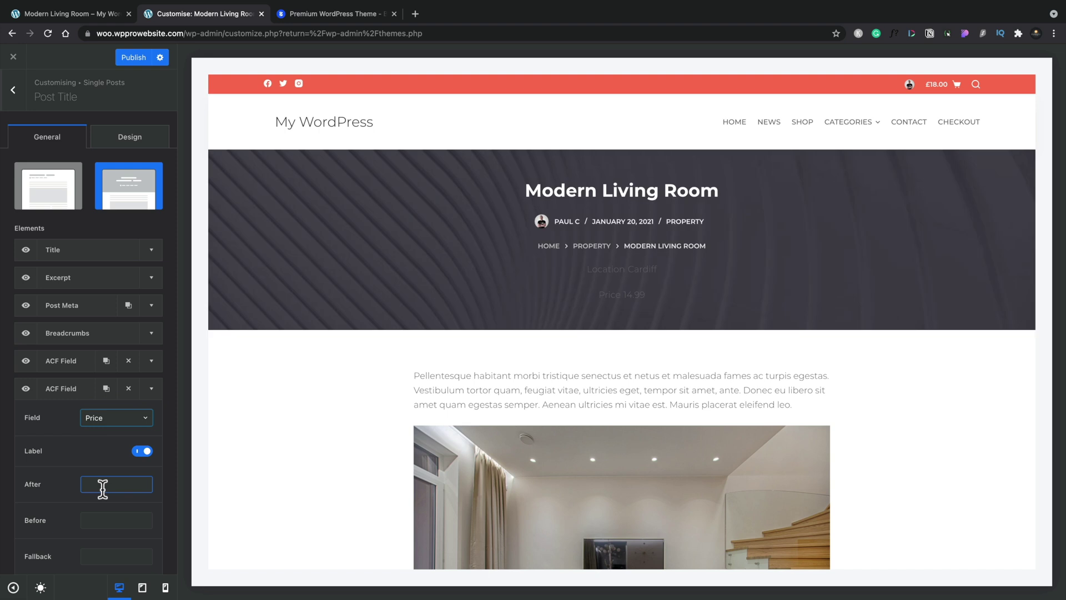
left_click(102, 516)
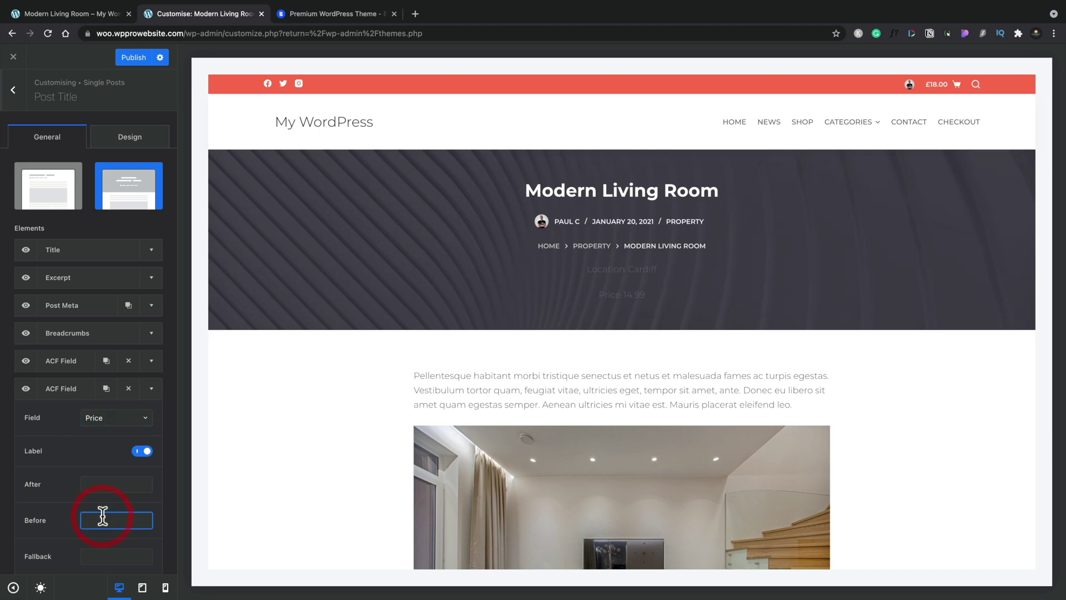
type("£")
left_click(74, 392)
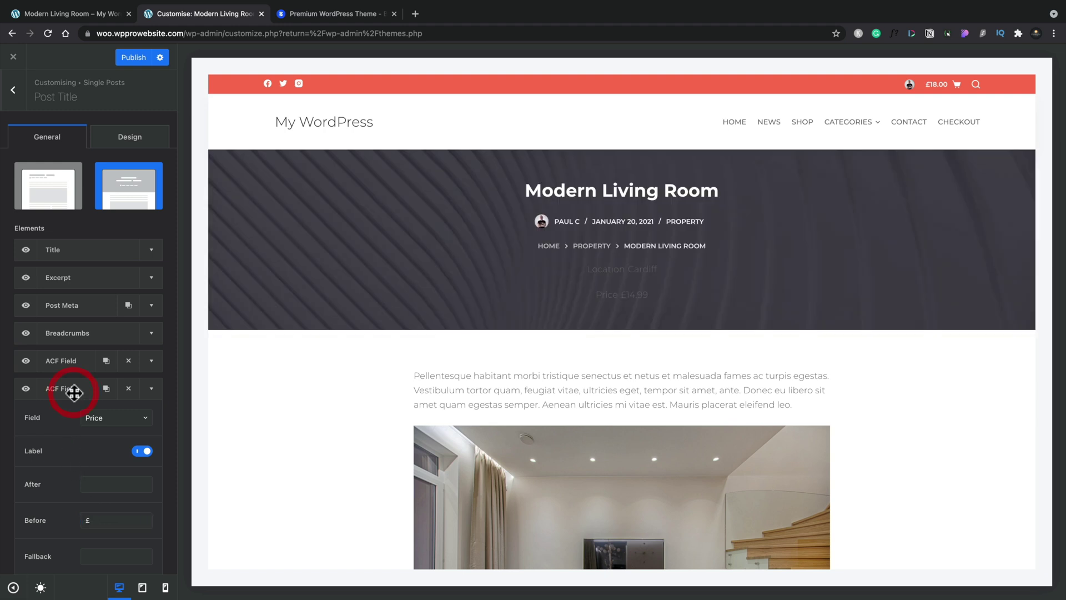
left_click(153, 391)
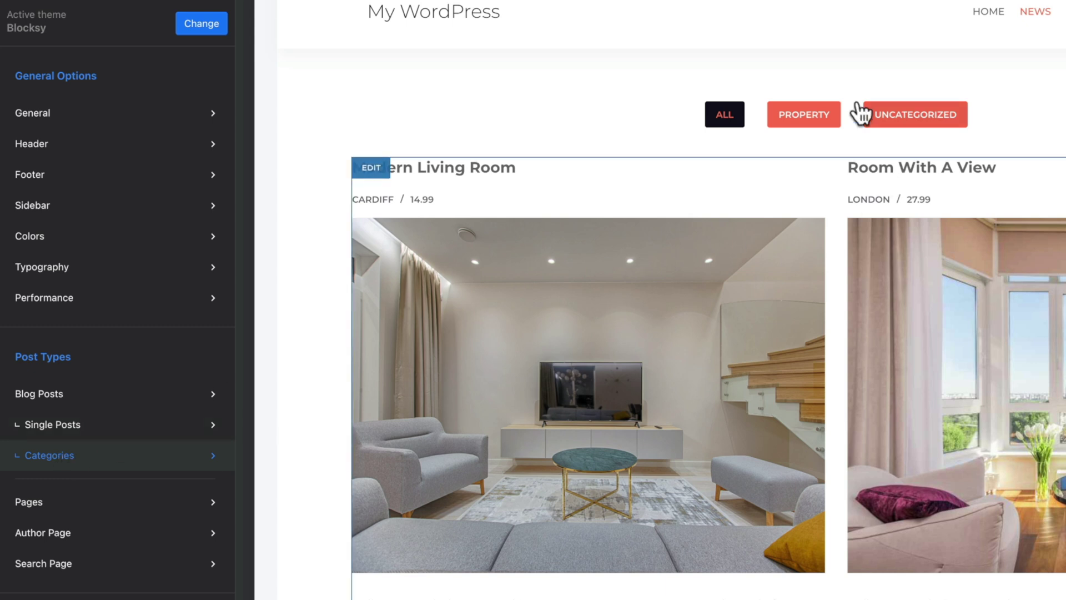
- Filter the News posts by Property in the preview and examine the category page's title, description and cards
left_click(809, 120)
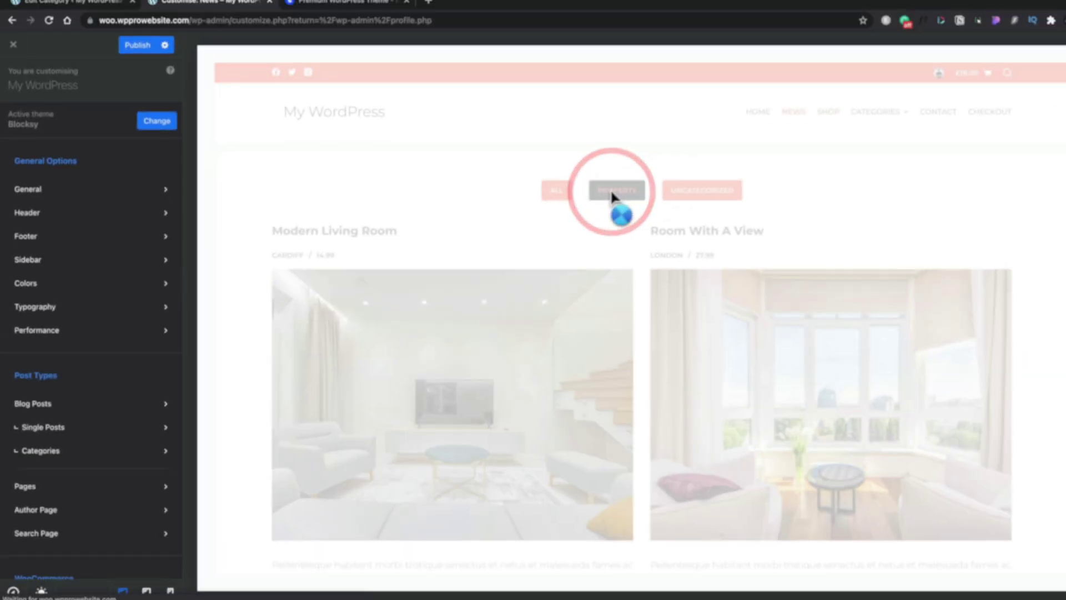
scroll(396, 344, "down", 2)
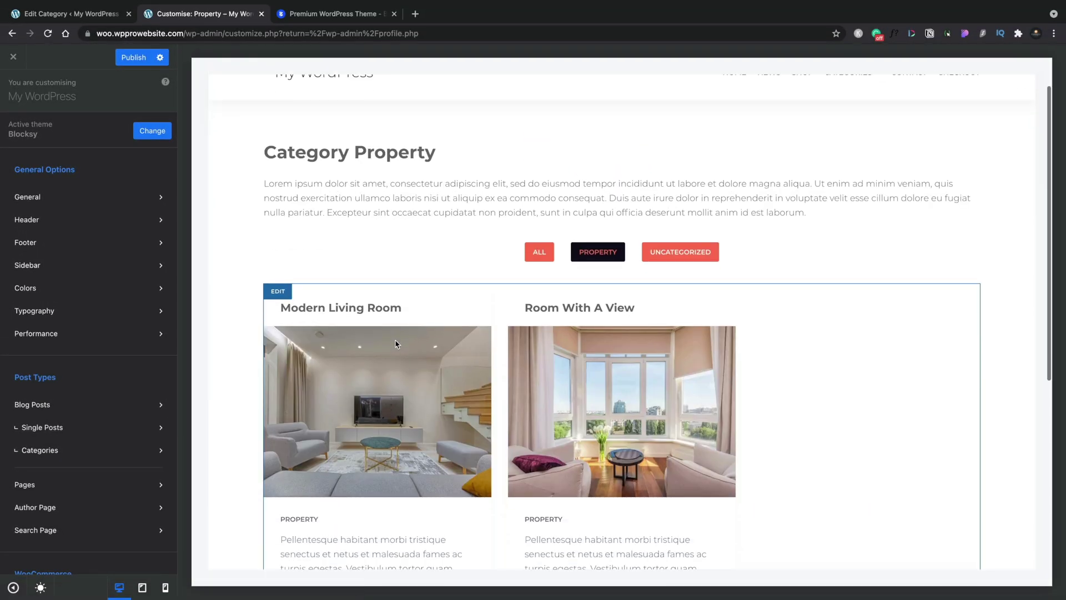
scroll(396, 344, "up", 1)
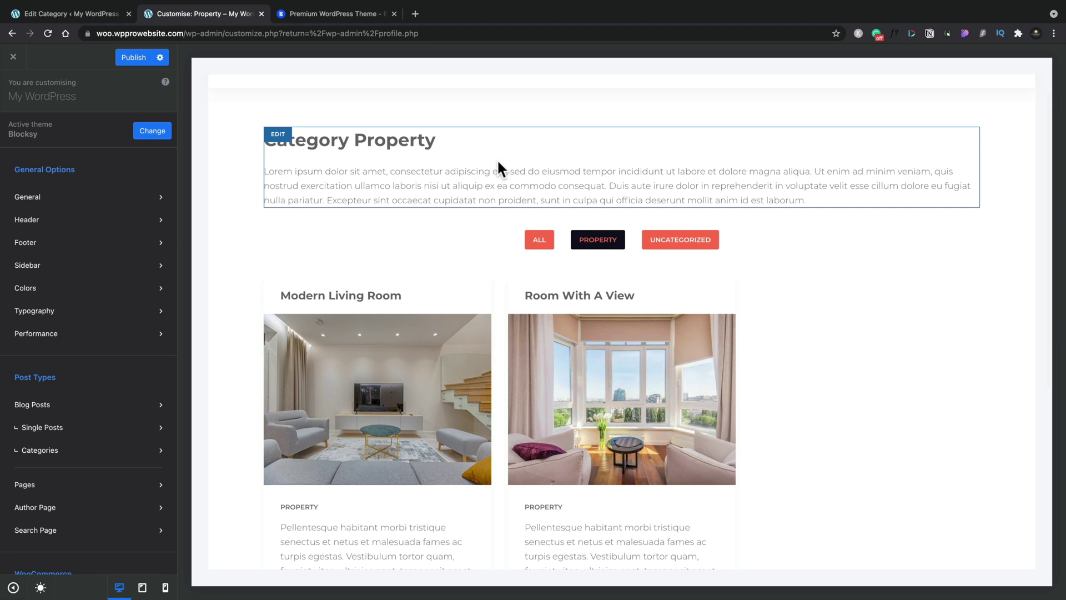
scroll(420, 172, "up", 1)
scroll(419, 172, "down", 1)
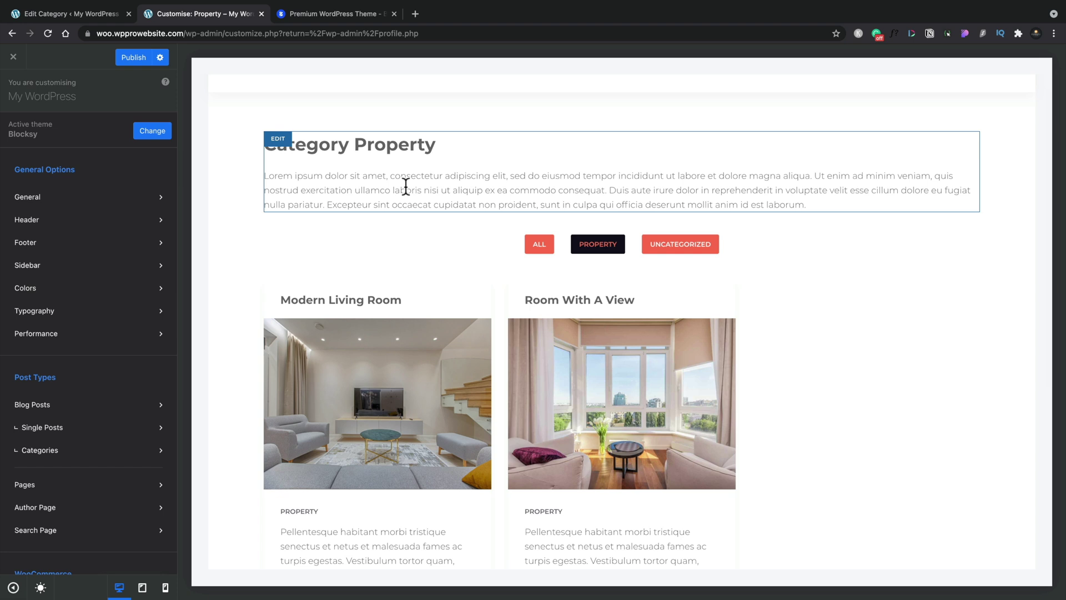
- Switch to the Edit Category tab, reopen Property from the Categories list and review its featured image and accent colour options
left_click(81, 16)
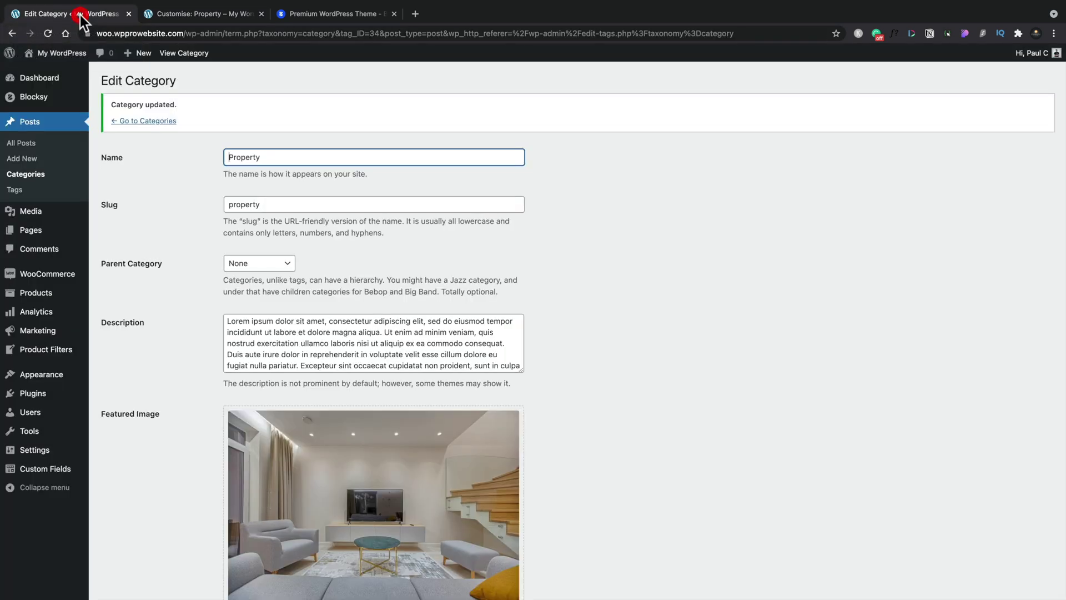
left_click(166, 122)
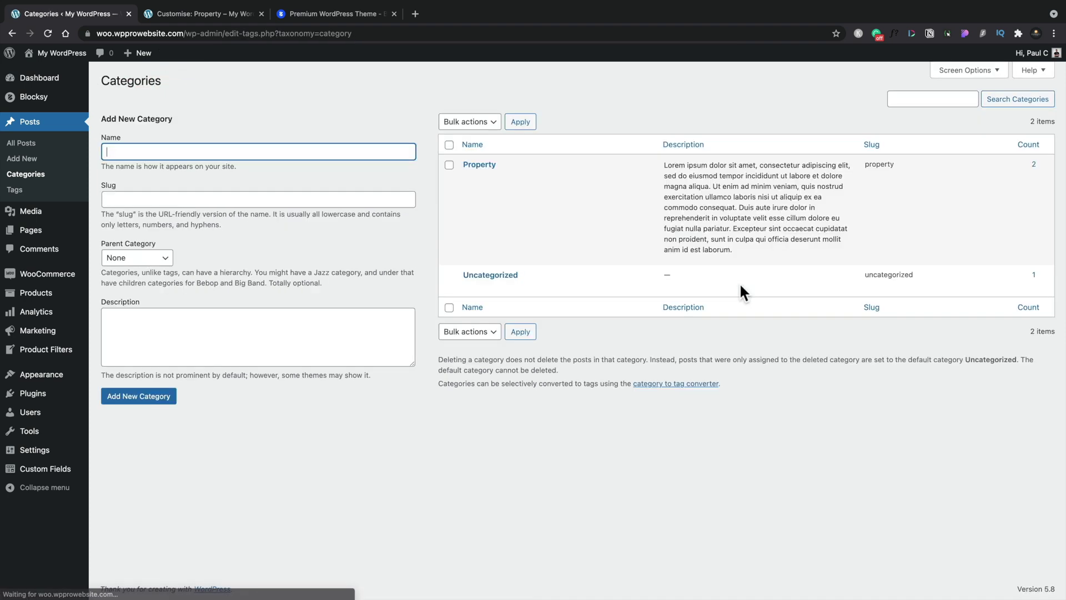
left_click(484, 164)
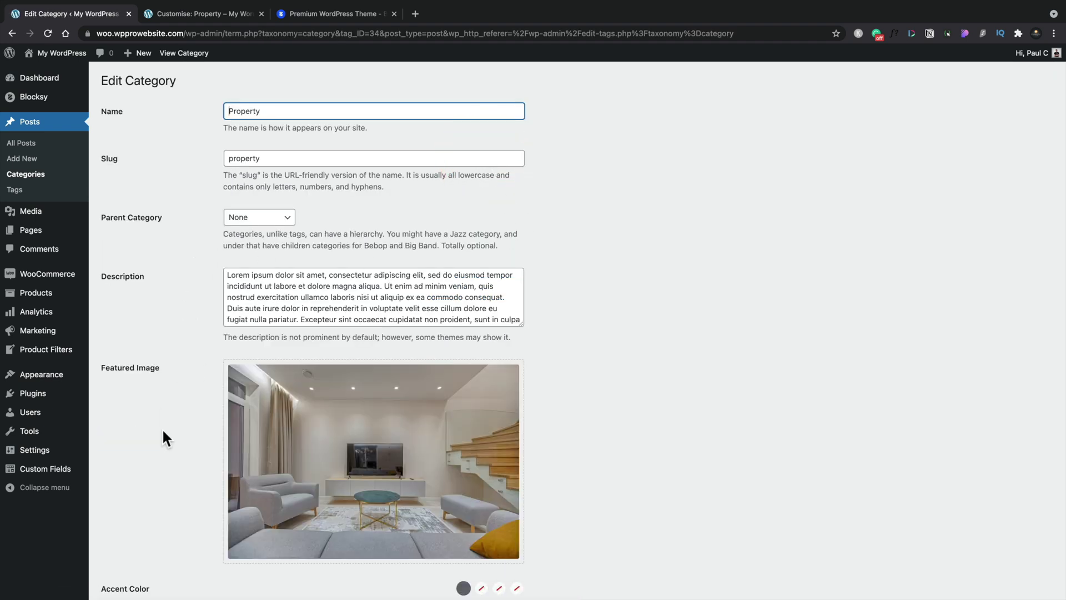
scroll(163, 431, "down", 3)
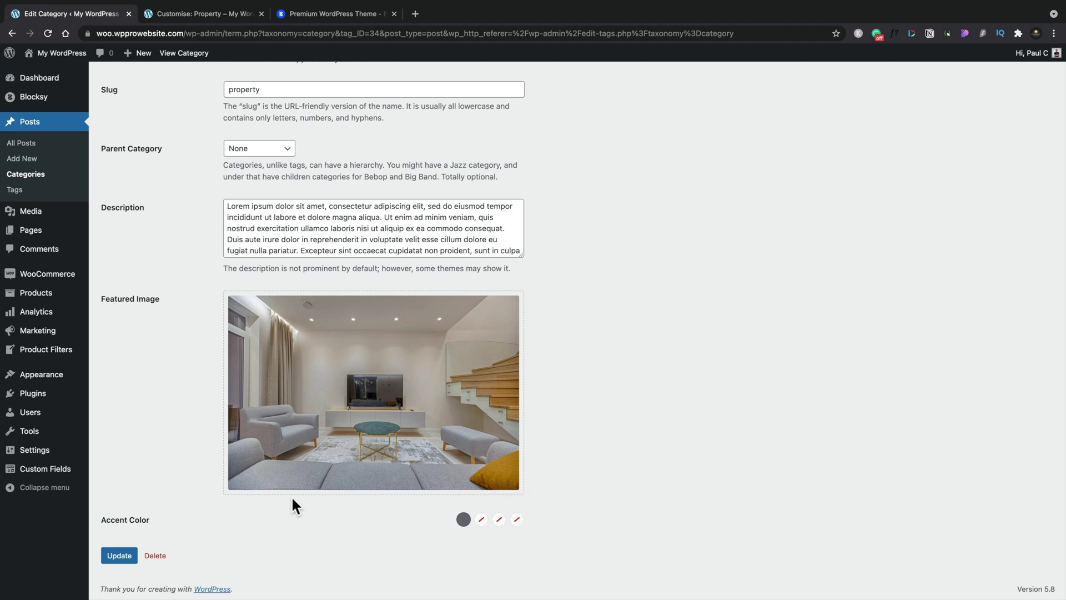
left_click(481, 519)
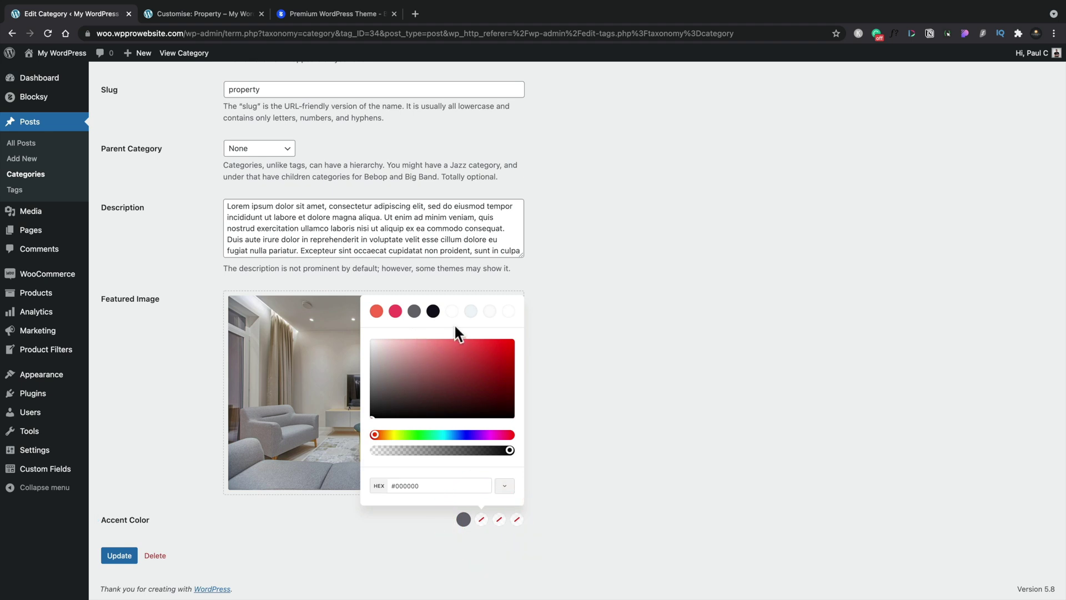
left_click(617, 335)
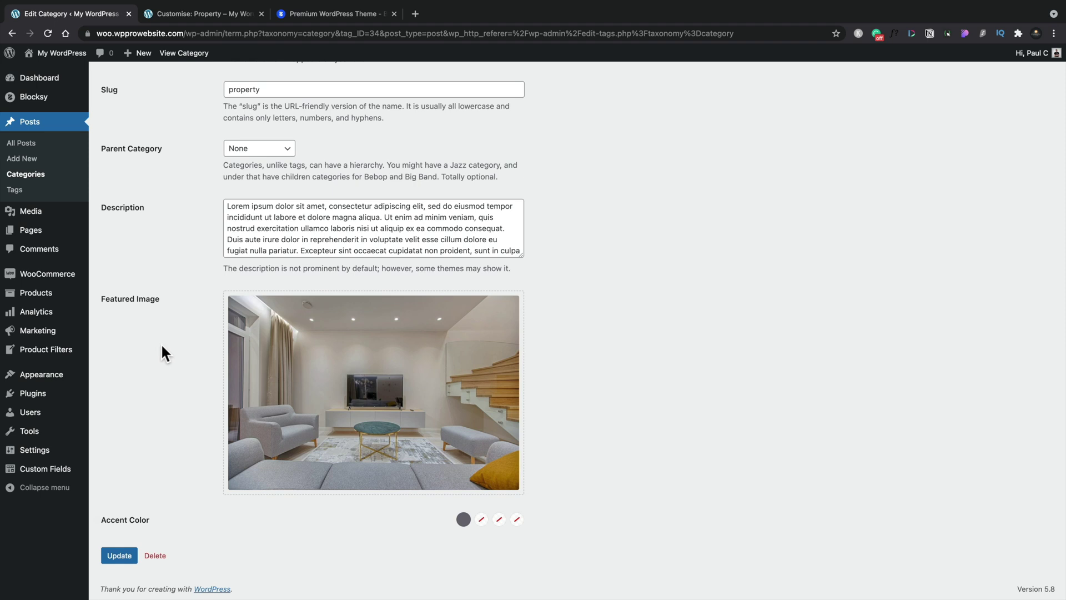
- Switch back to the Customizer tab and open the Categories post type settings
left_click(194, 17)
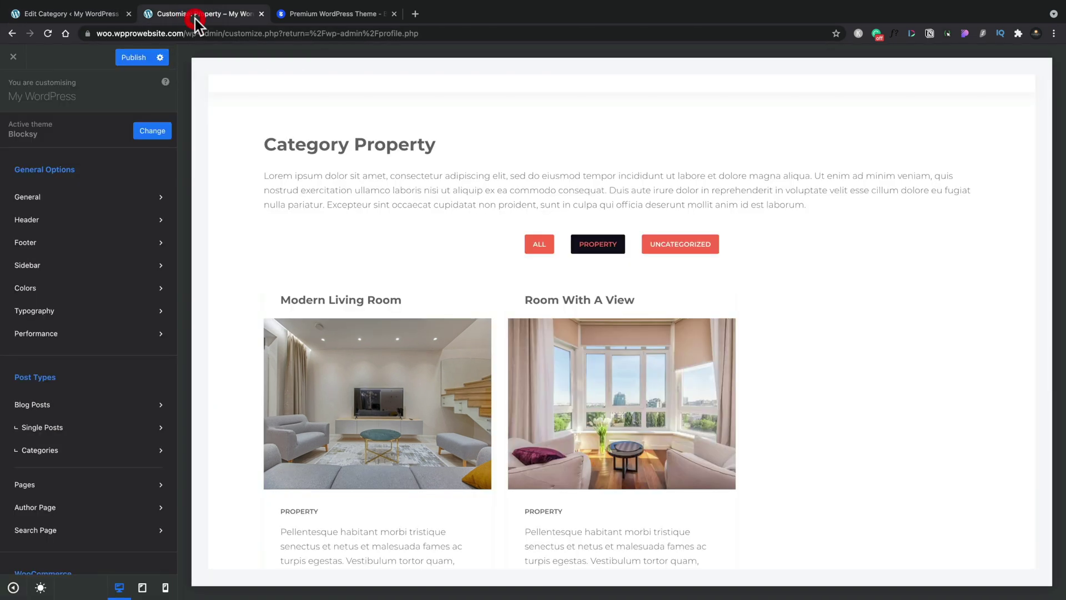
left_click(52, 454)
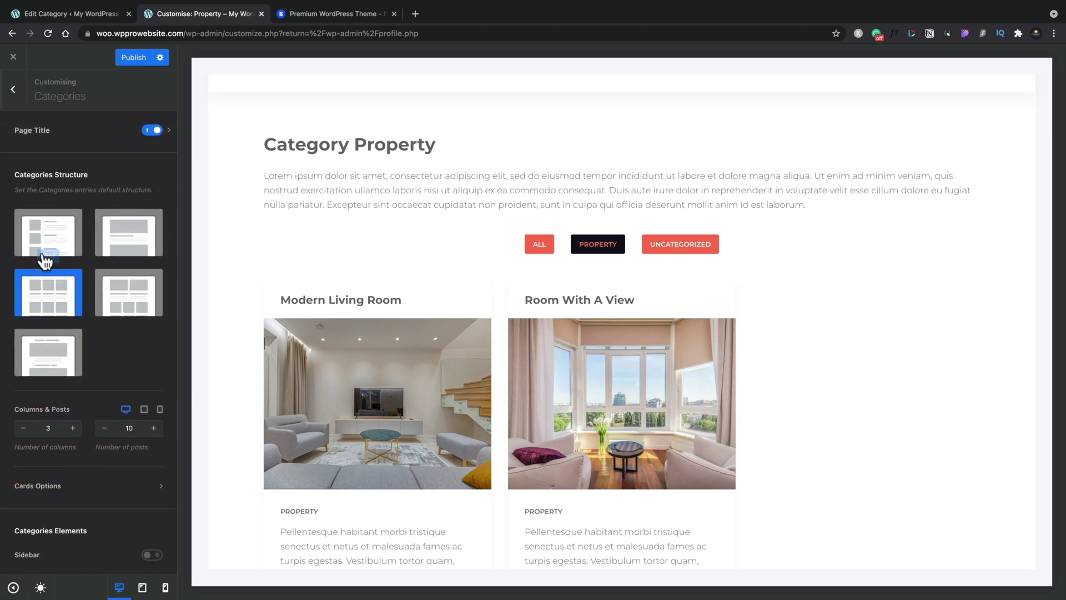
- Try the full-width single-column and the enhanced grid structures for the category page, and return to the regular grid
left_click(134, 242)
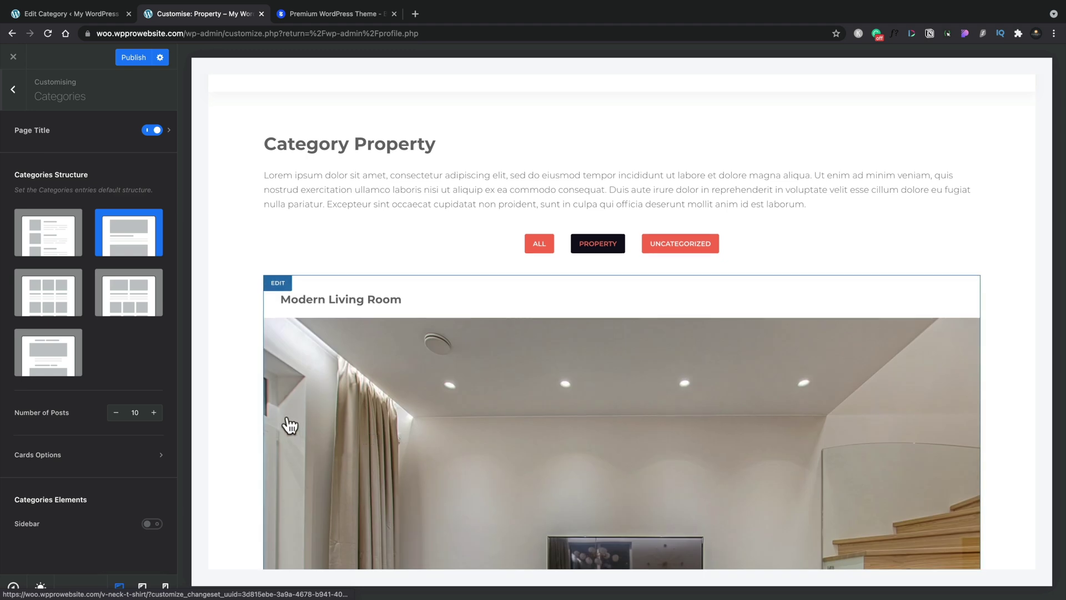
scroll(289, 422, "down", 5)
scroll(288, 419, "down", 3)
scroll(289, 419, "up", 5)
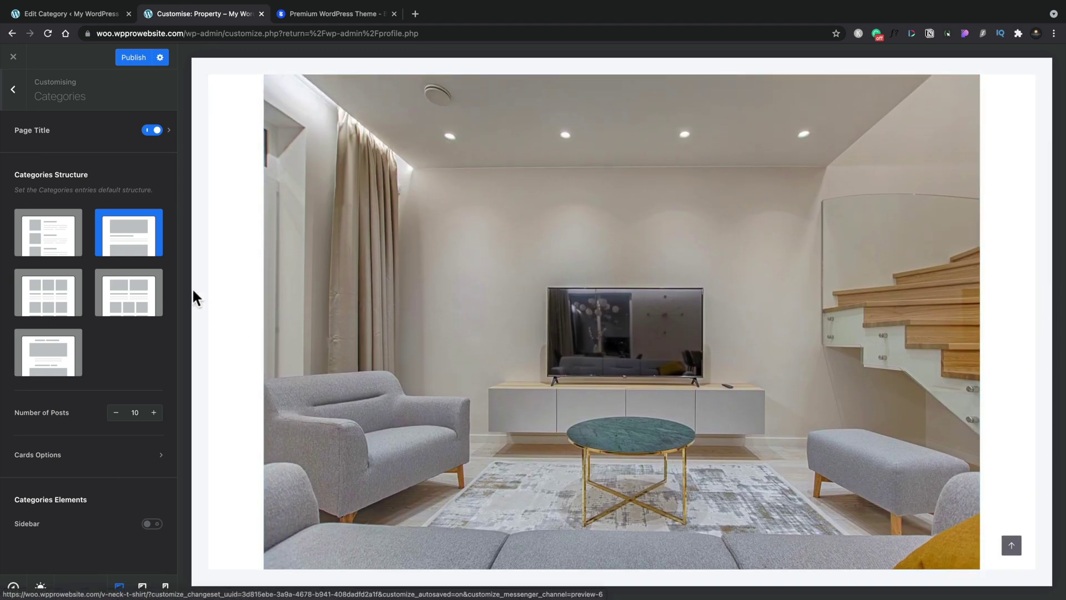
left_click(112, 287)
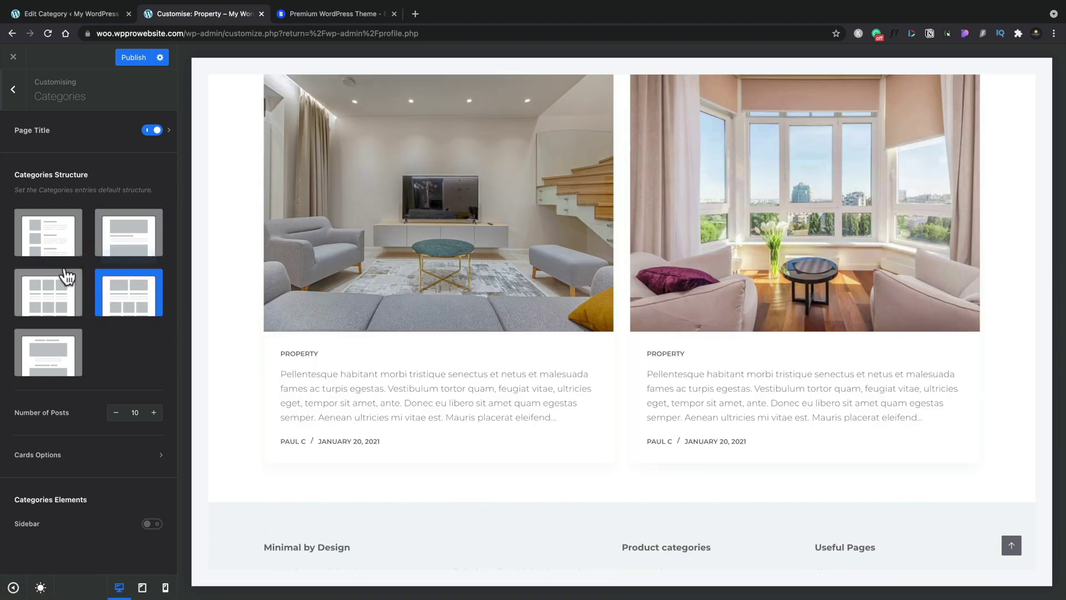
left_click(49, 295)
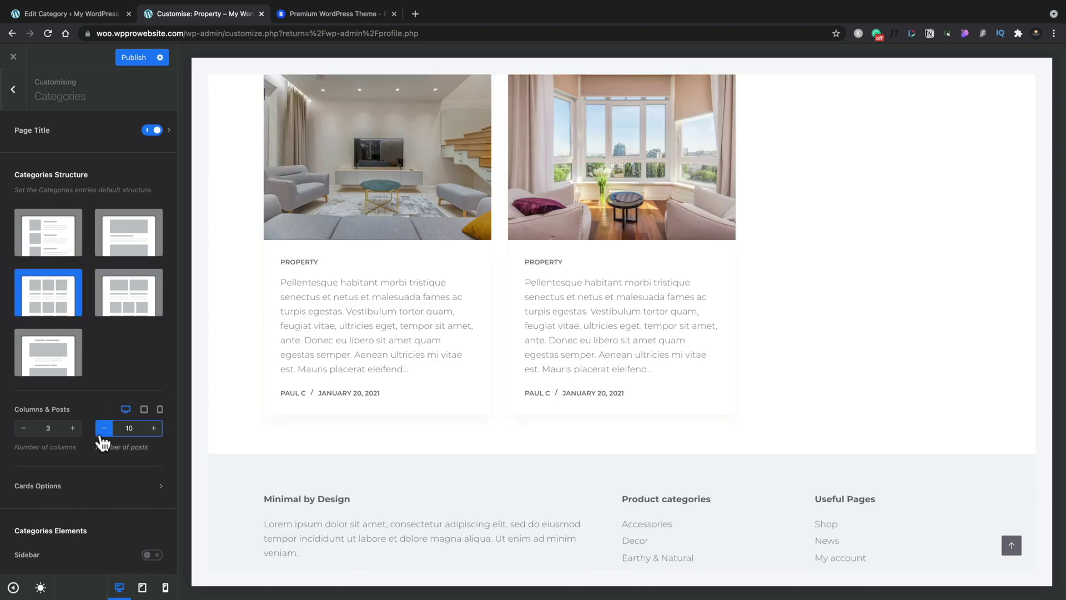
- Set the card type of the category page's cards to Simple in the Cards Options
scroll(100, 439, "down", 1)
left_click(155, 481)
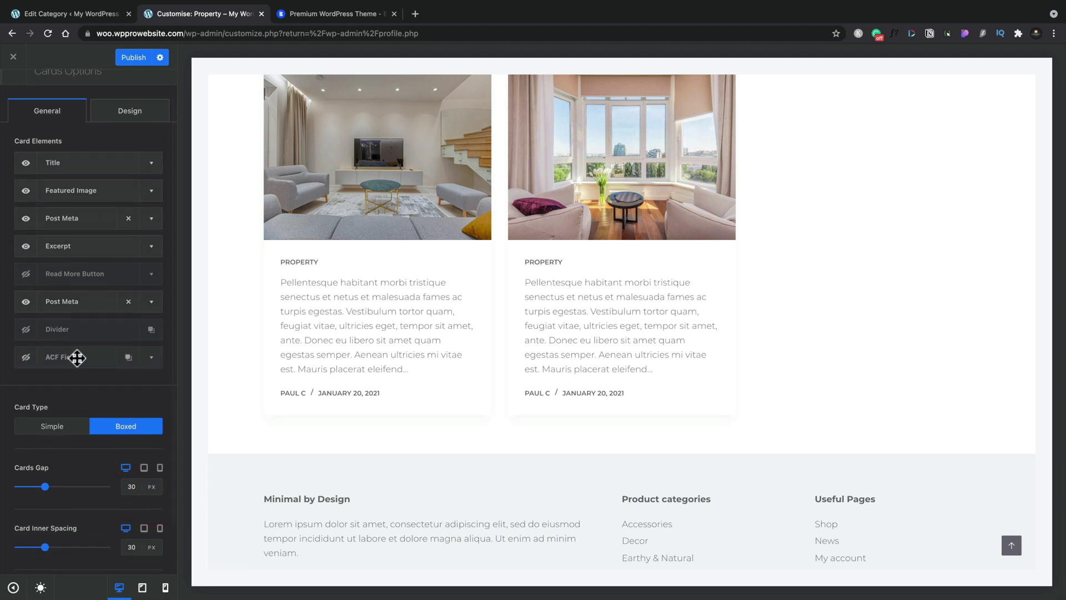
left_click(44, 424)
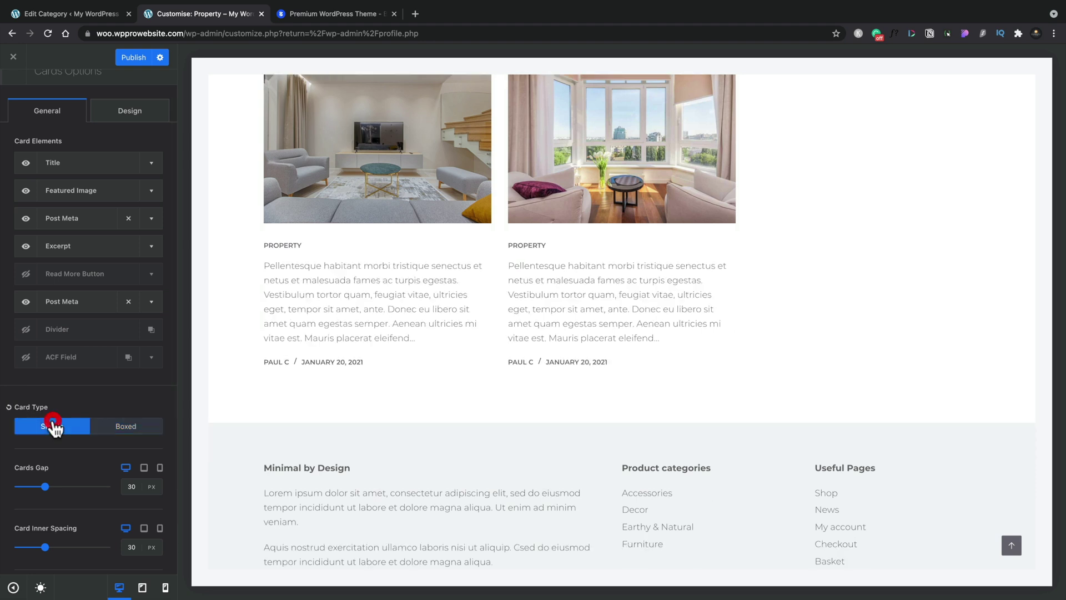
scroll(354, 380, "up", 5)
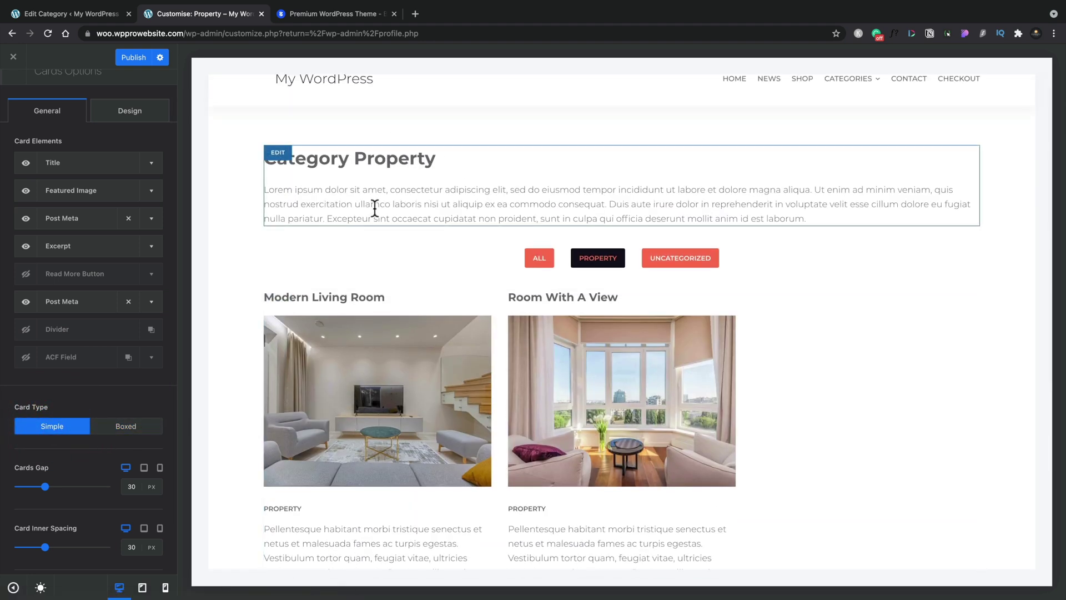
- Switch the category Page Title to the centred banner layout with background image and enable its Breadcrumbs element
scroll(50, 134, "up", 1)
left_click(13, 91)
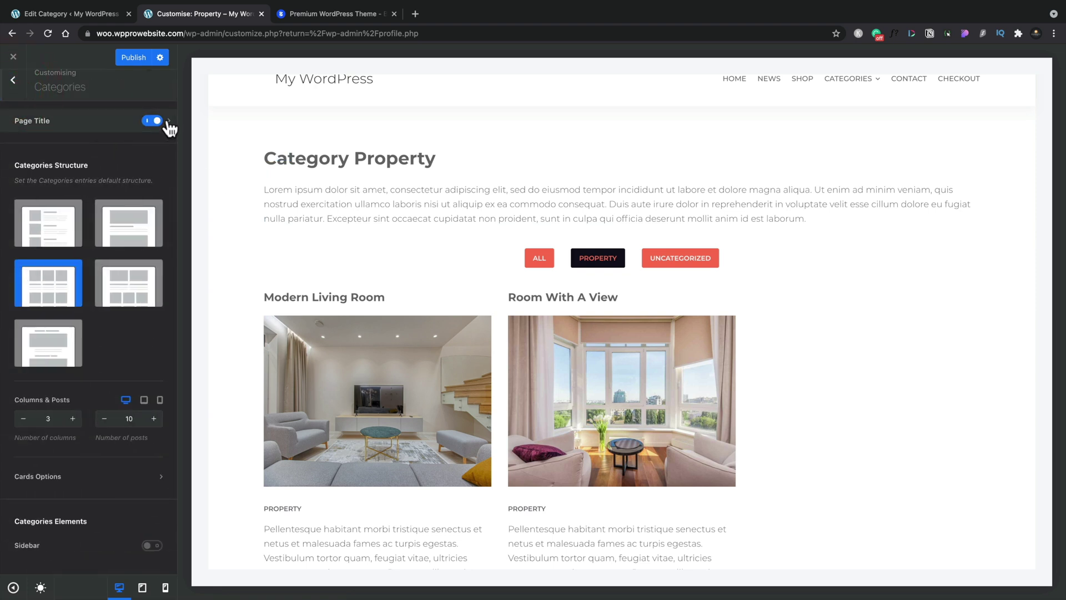
left_click(170, 122)
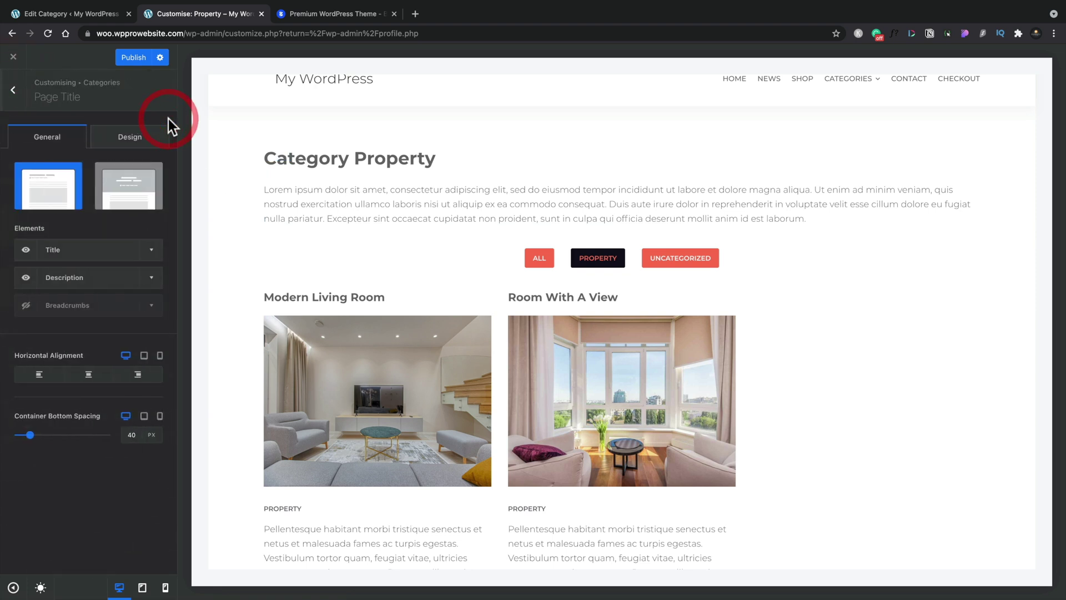
left_click(143, 188)
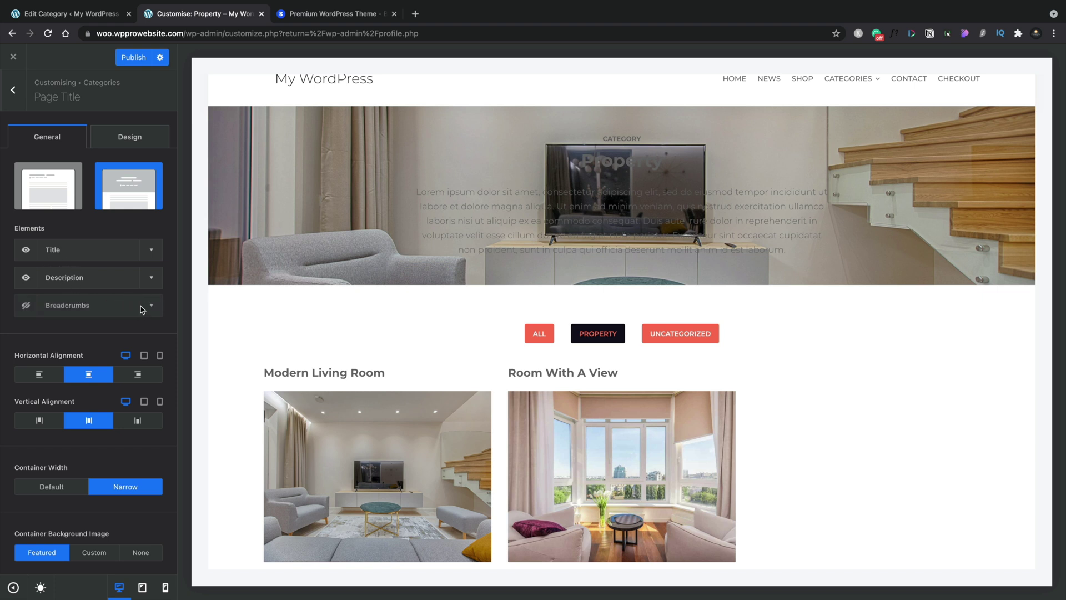
left_click(26, 306)
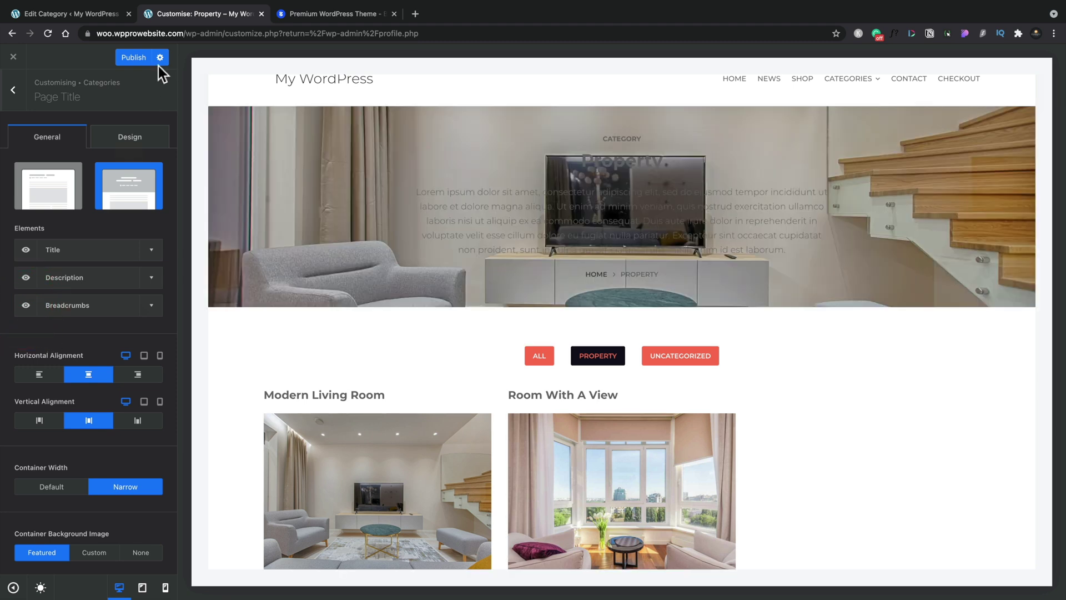
- Set the Page Title's image overlay to the dark palette colour (RGB 15, 13, 28) with an opacity of 0.58
left_click(132, 137)
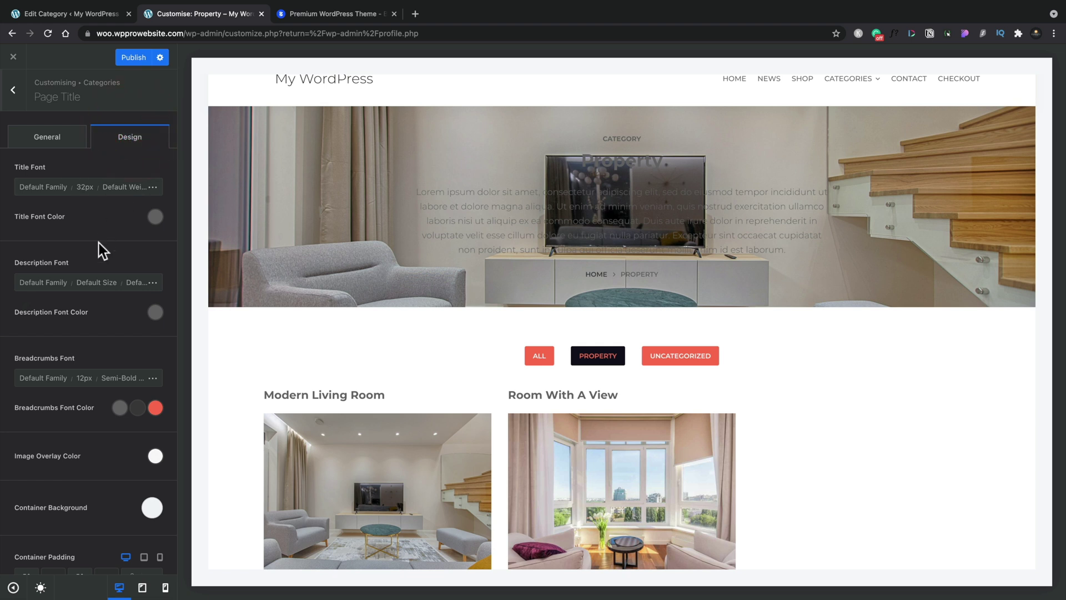
scroll(98, 254, "down", 1)
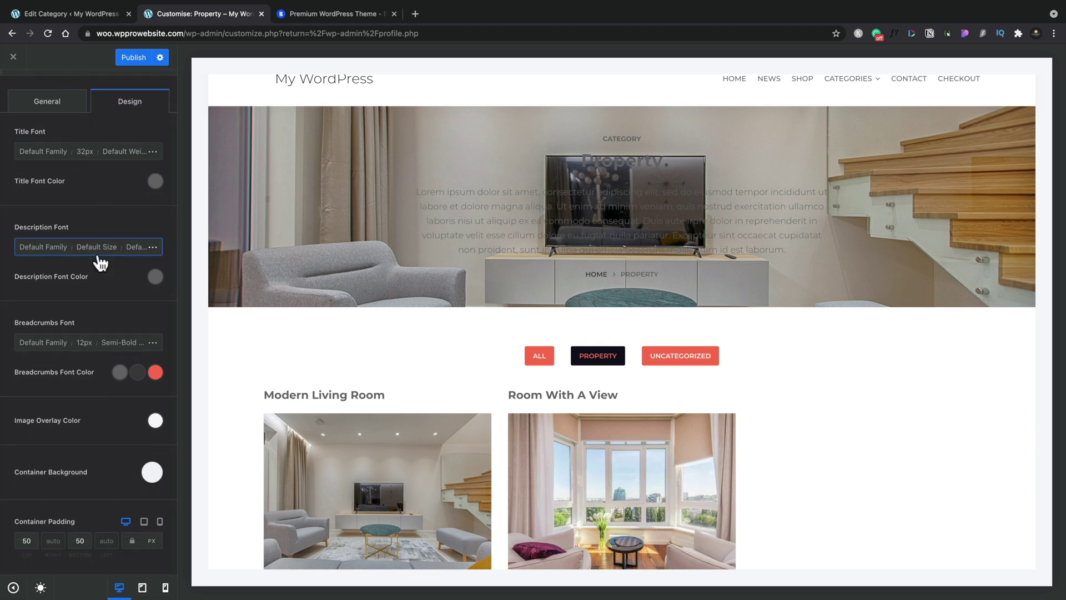
left_click(155, 422)
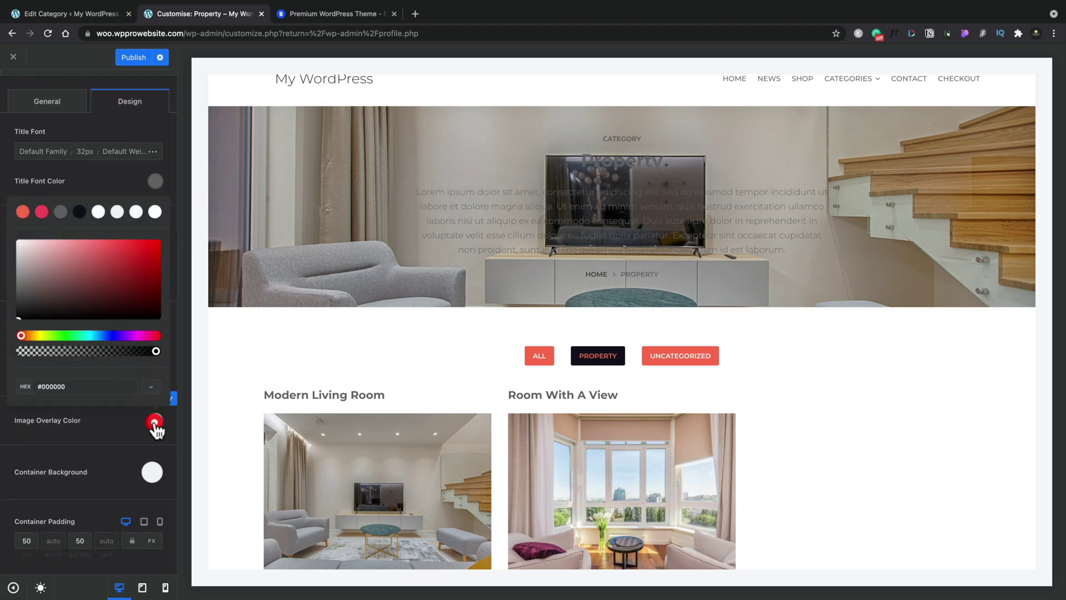
left_click(79, 211)
left_click_drag(156, 351, 150, 350)
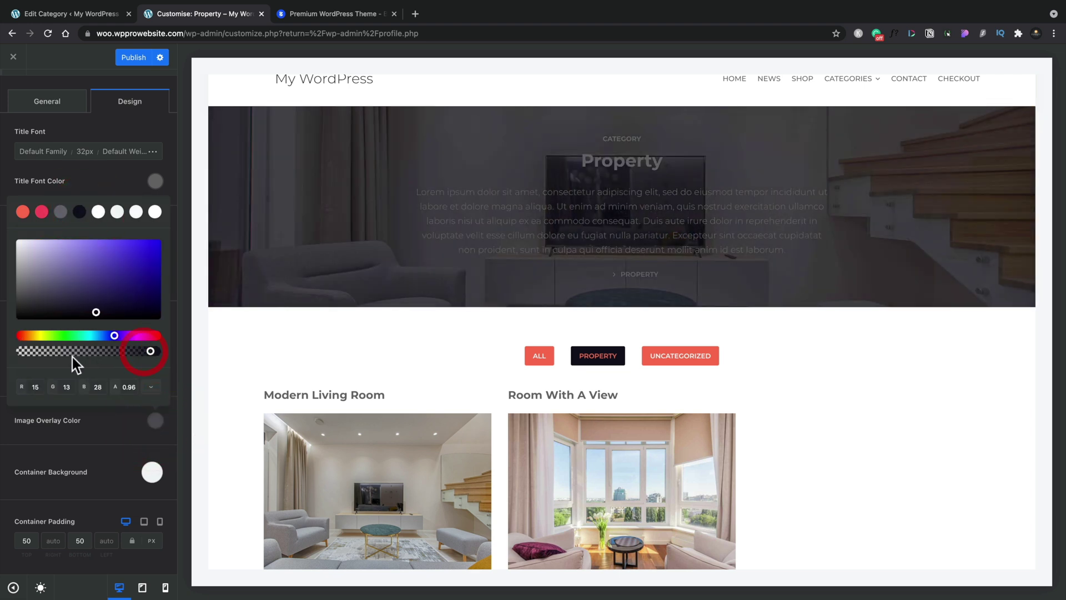
left_click(96, 351)
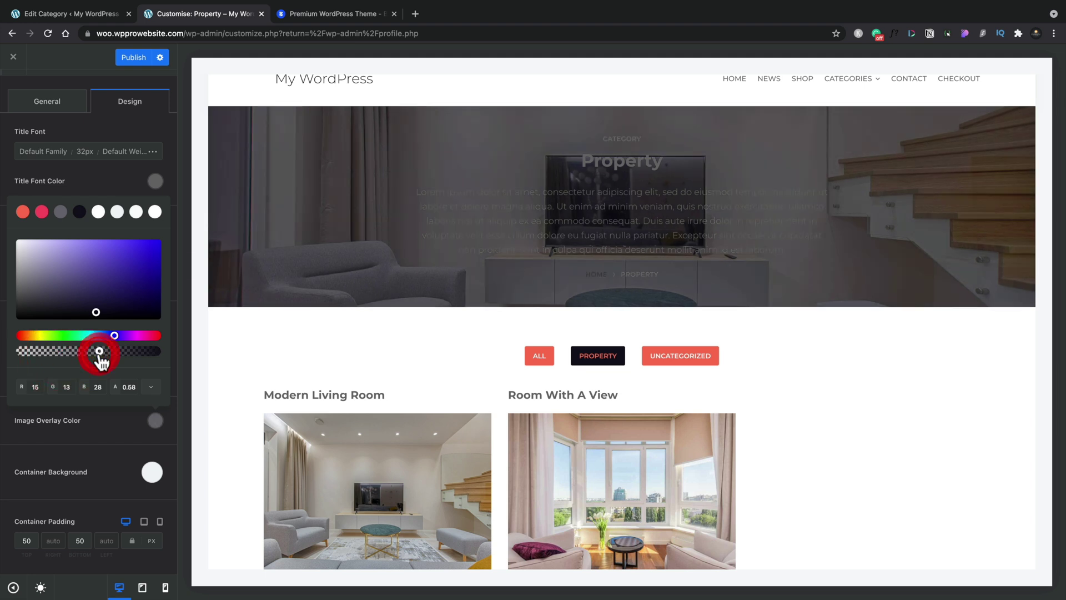
left_click(109, 439)
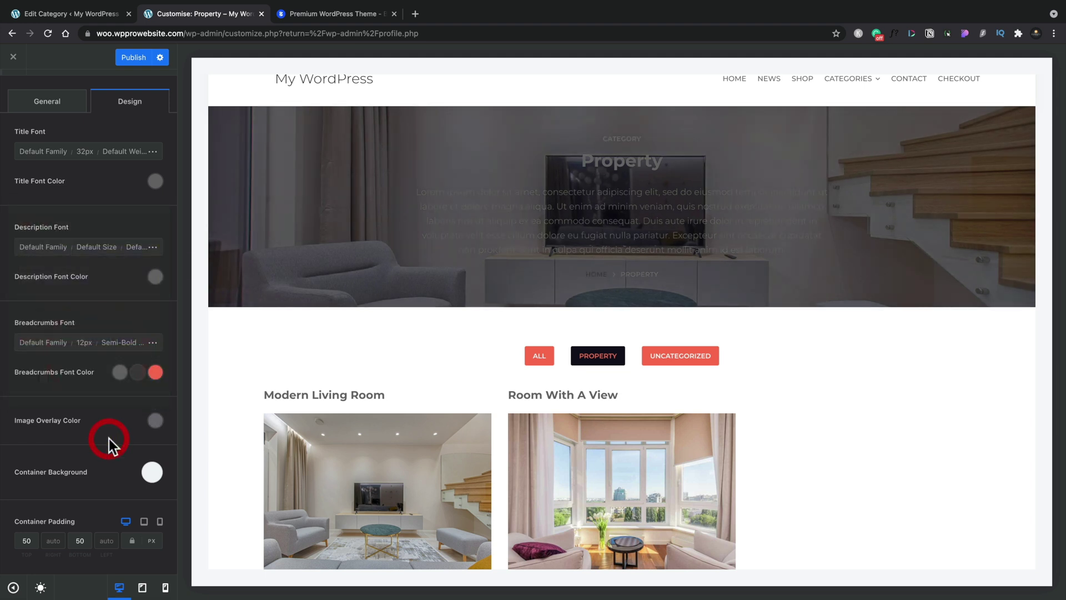
- Set the Page Title's description and title font colours to white, palette Color 8
left_click(156, 276)
left_click(155, 307)
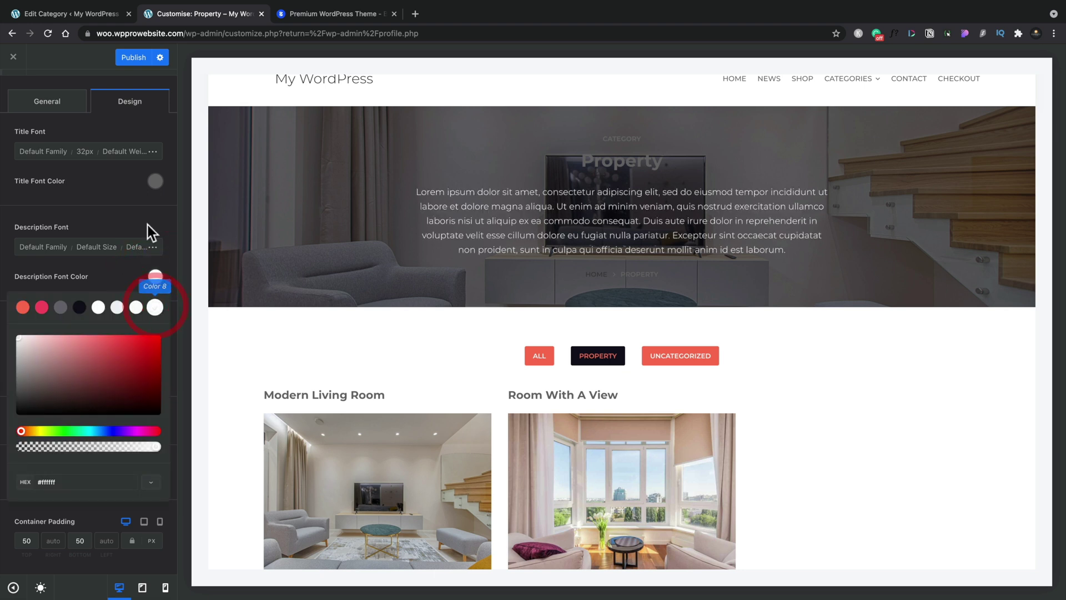
left_click(153, 185)
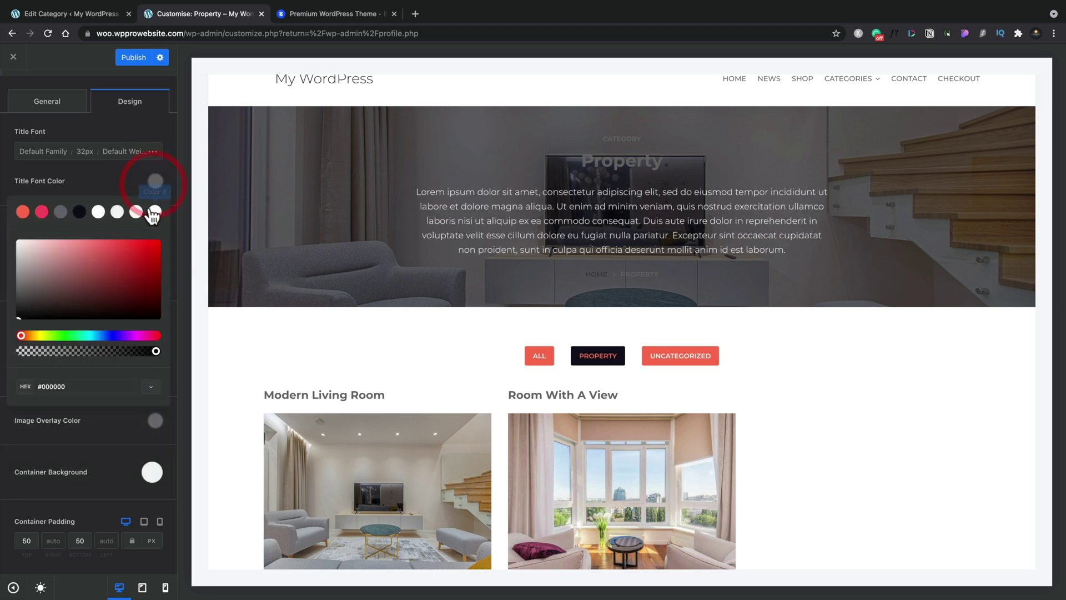
left_click(155, 211)
left_click(123, 184)
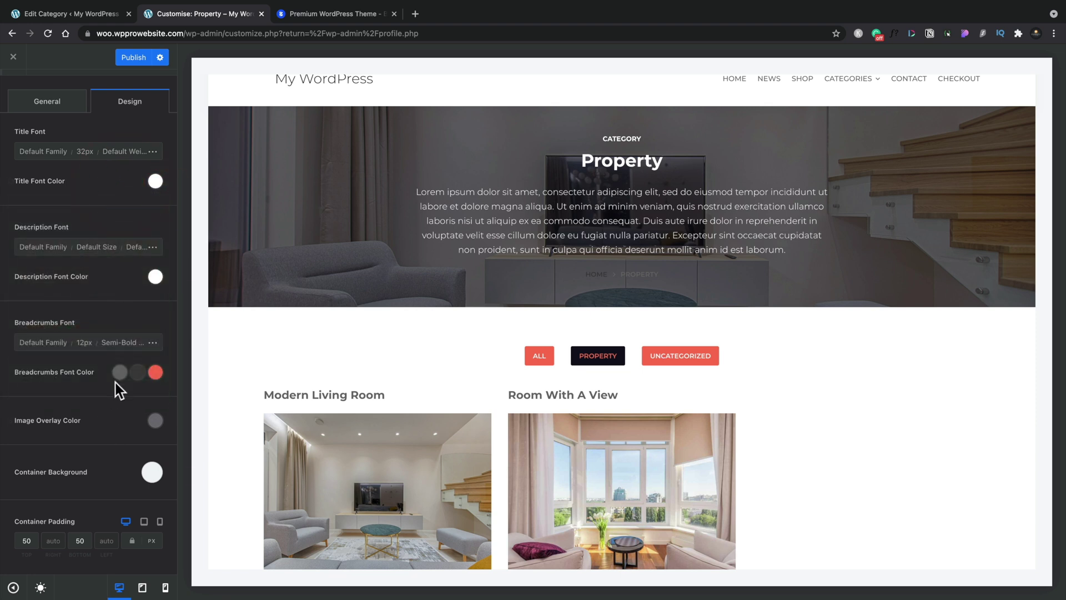
- Set the breadcrumbs' first font colour to the white palette colour and the second to #f2f5f7
left_click(119, 372)
left_click(99, 403)
left_click(136, 373)
left_click(117, 402)
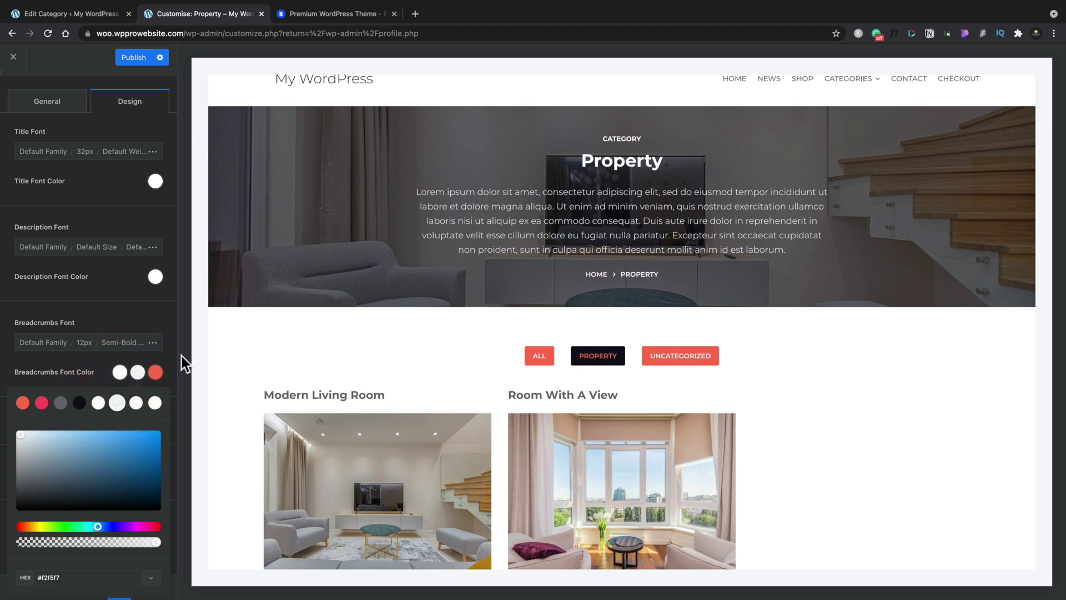
left_click(132, 311)
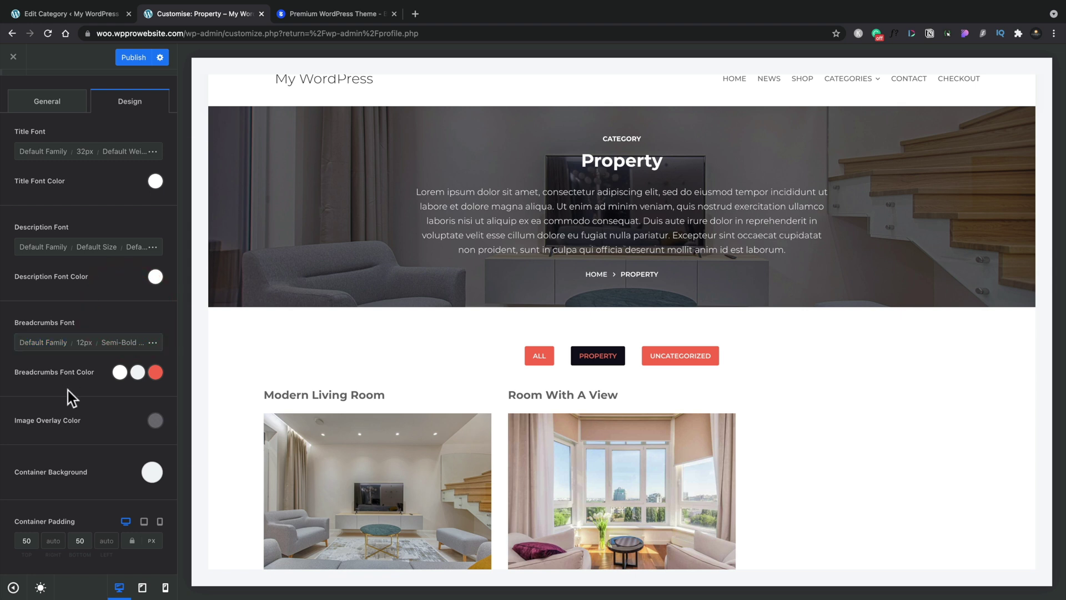
- Examine the category page preview and review the Page Title's title element, alignment, container and background image options
scroll(67, 391, "up", 1)
scroll(929, 418, "down", 4)
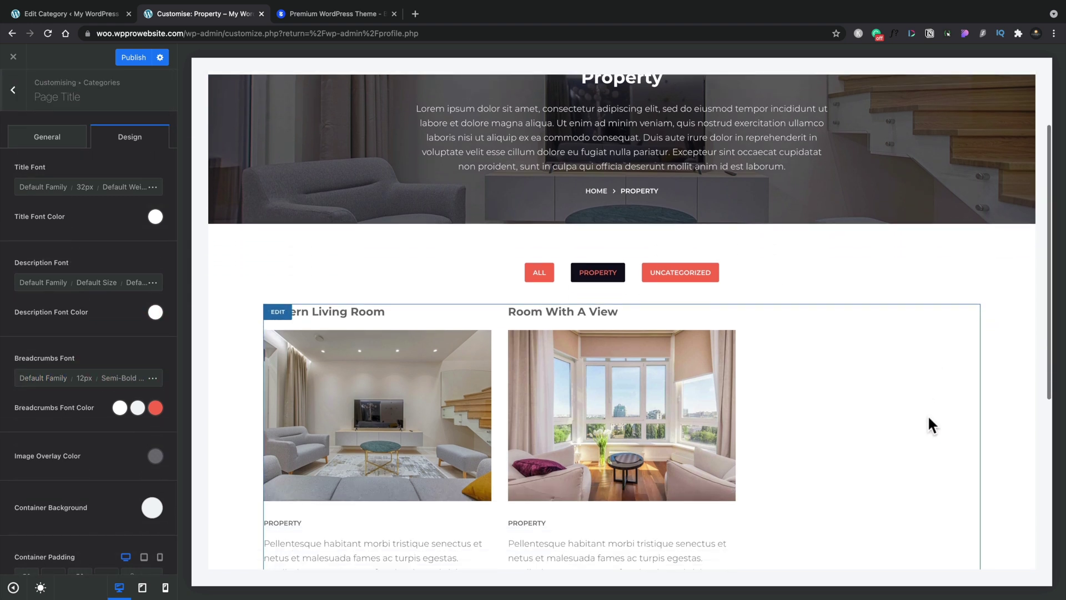
scroll(929, 418, "up", 3)
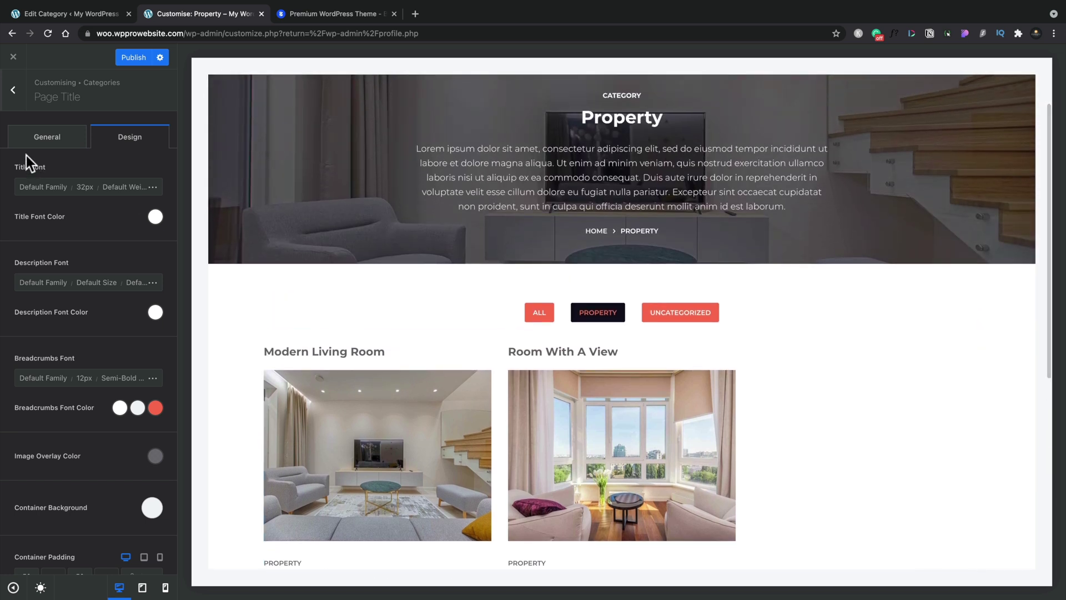
left_click(13, 90)
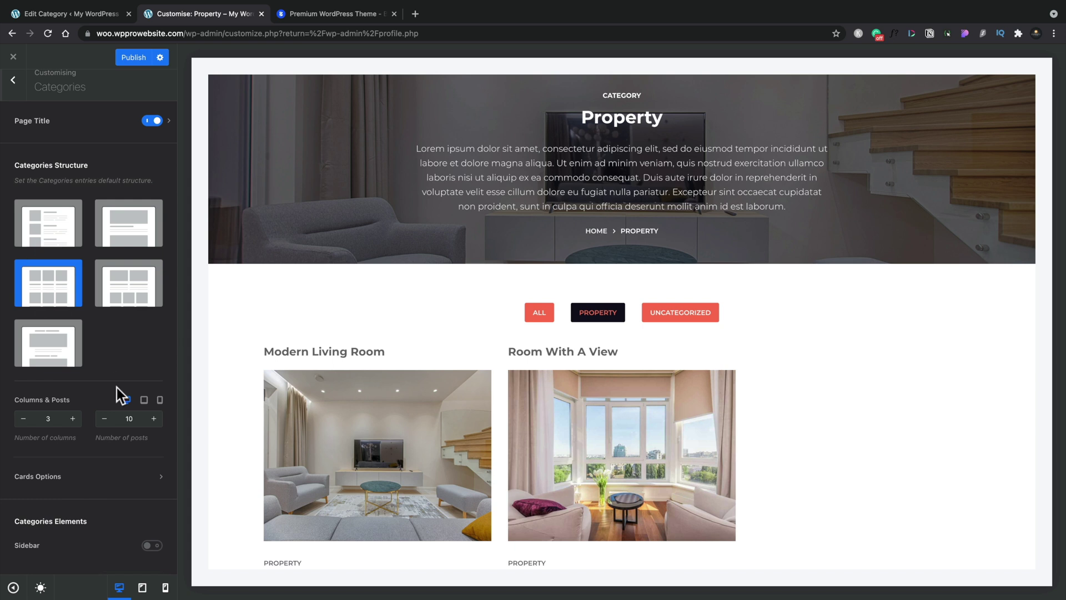
left_click(169, 122)
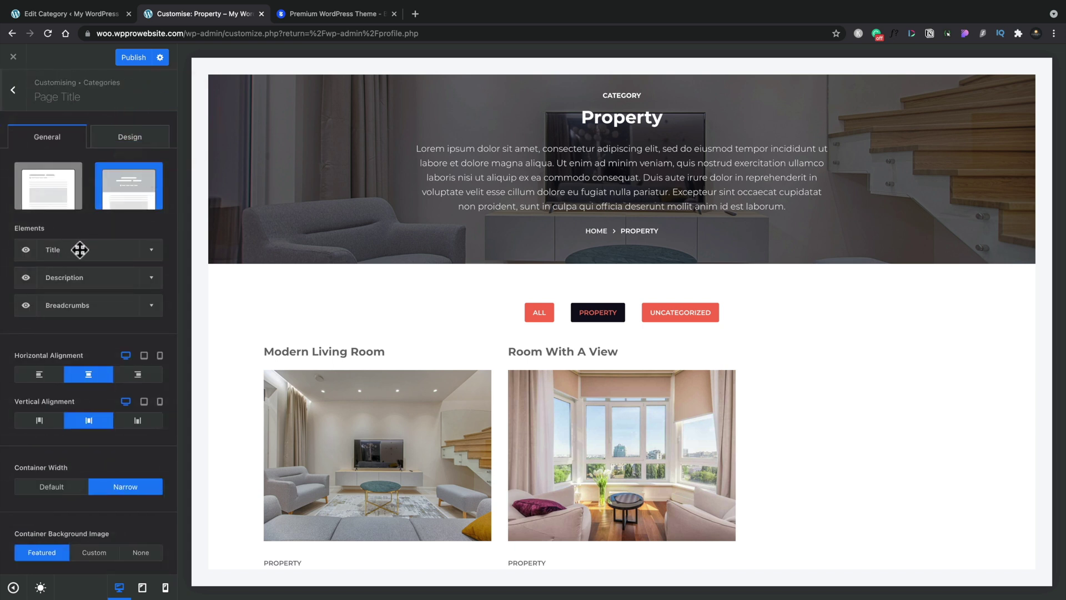
left_click(155, 252)
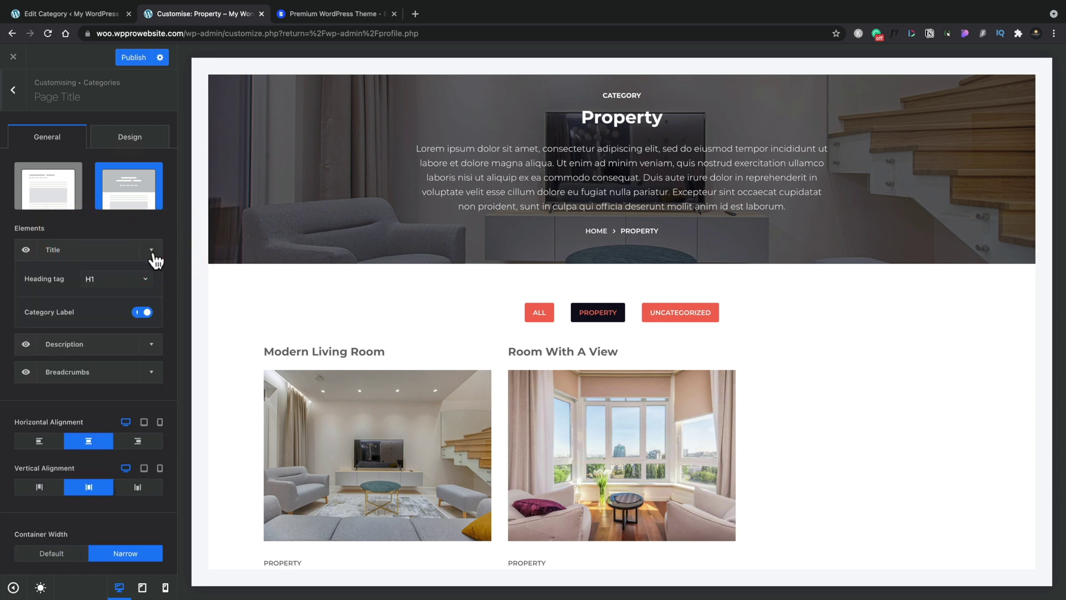
left_click(152, 251)
scroll(126, 391, "down", 3)
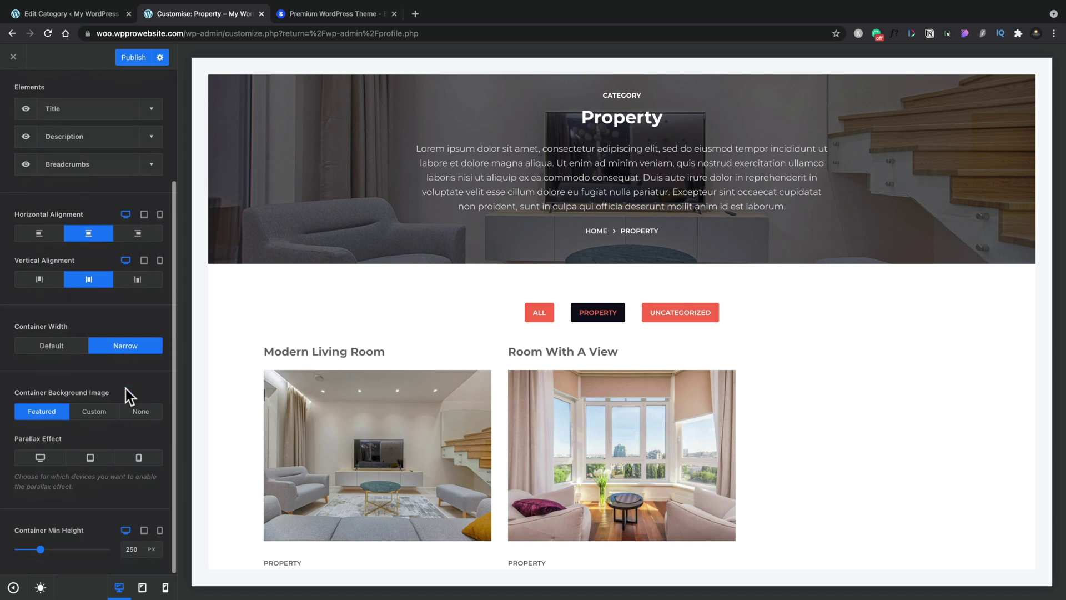